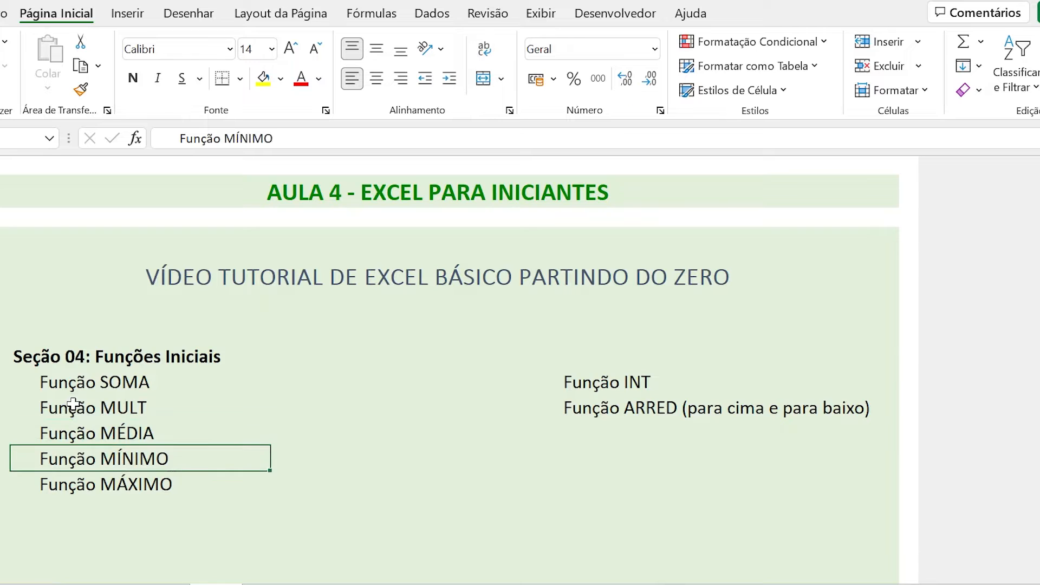
Review the lesson topic sheets from Aula 1 to Aula 4 and the worksheet of example tables for the initial functions
click(610, 386)
click(583, 412)
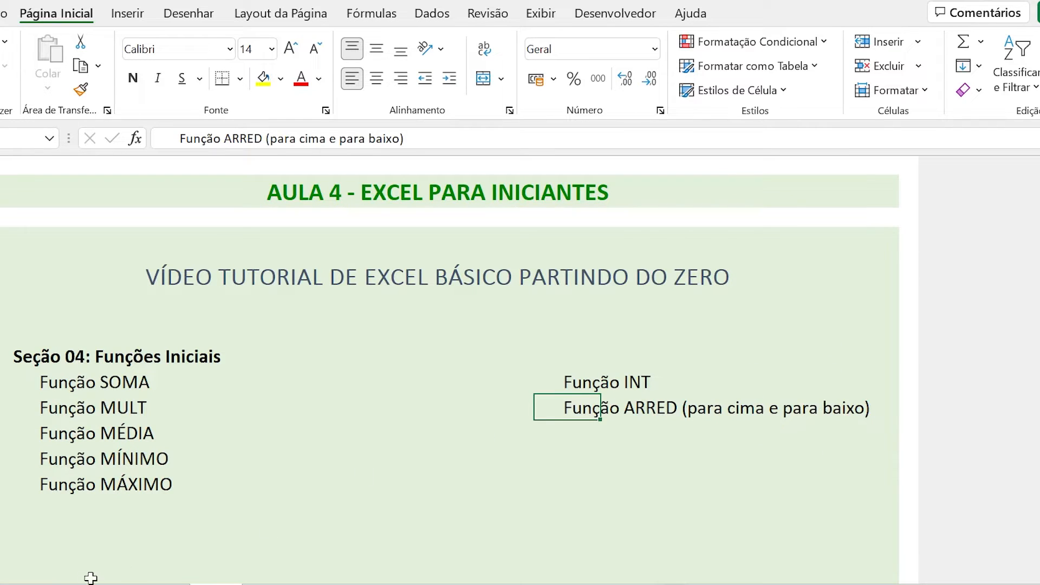
click(57, 584)
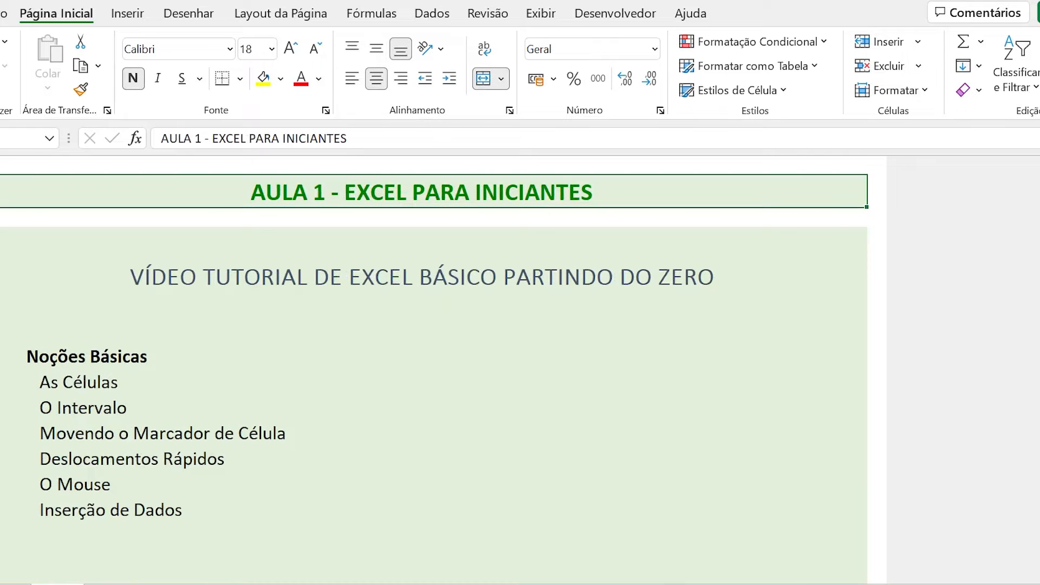
click(110, 584)
click(164, 584)
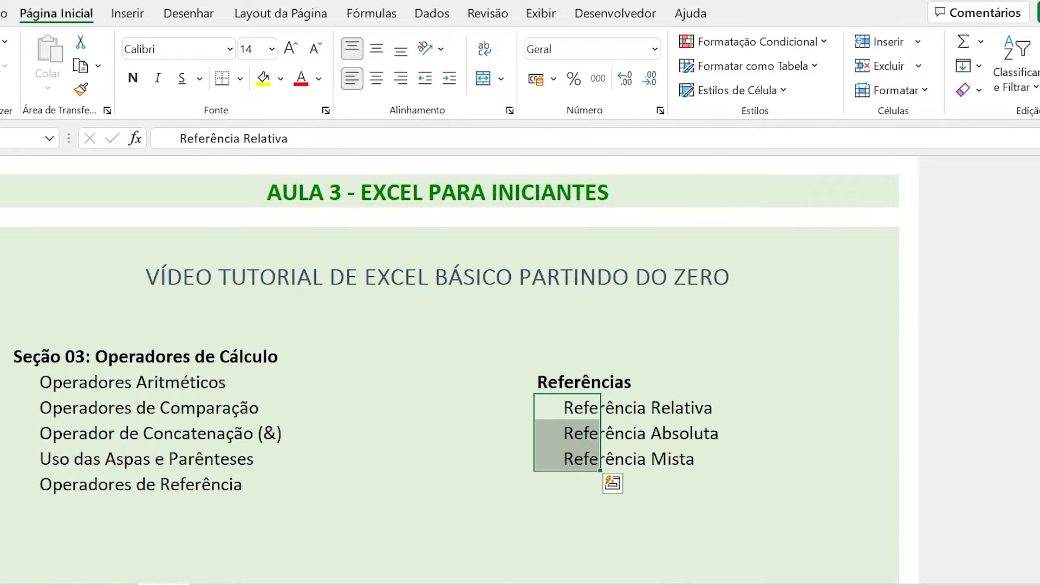
click(216, 584)
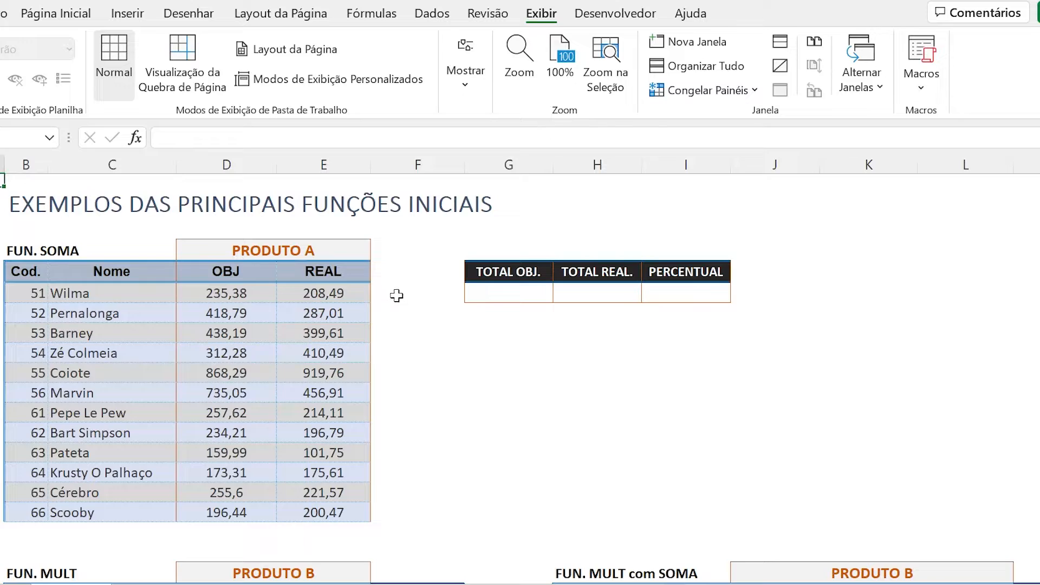
scroll(396, 297, down, 6)
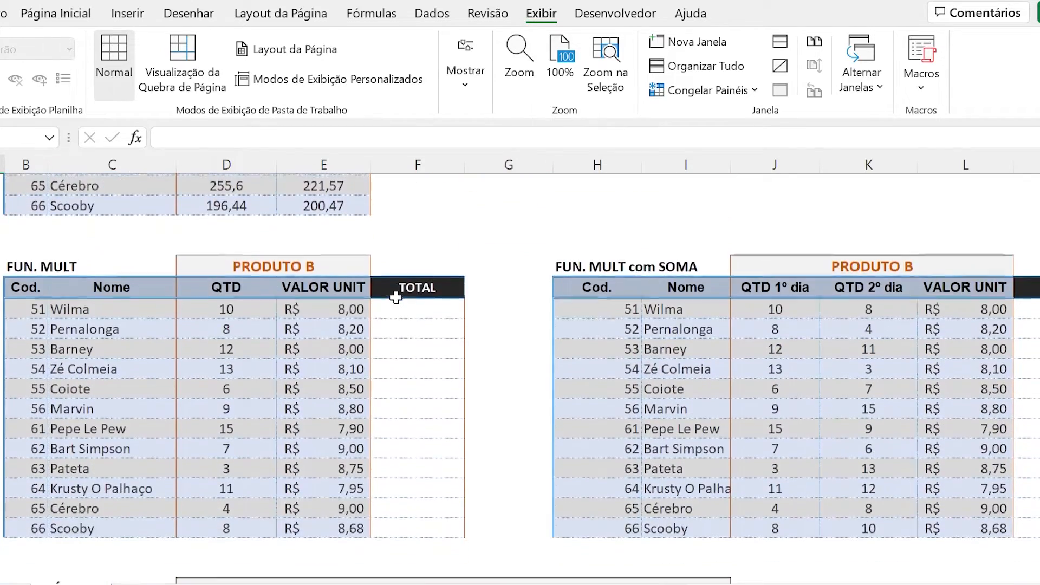
scroll(396, 297, down, 6)
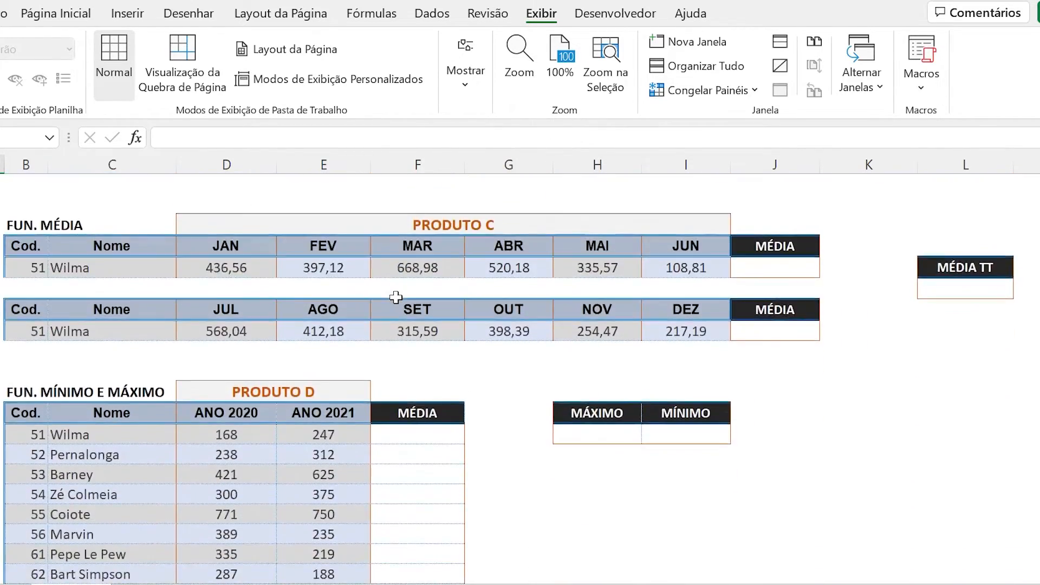
scroll(396, 297, down, 6)
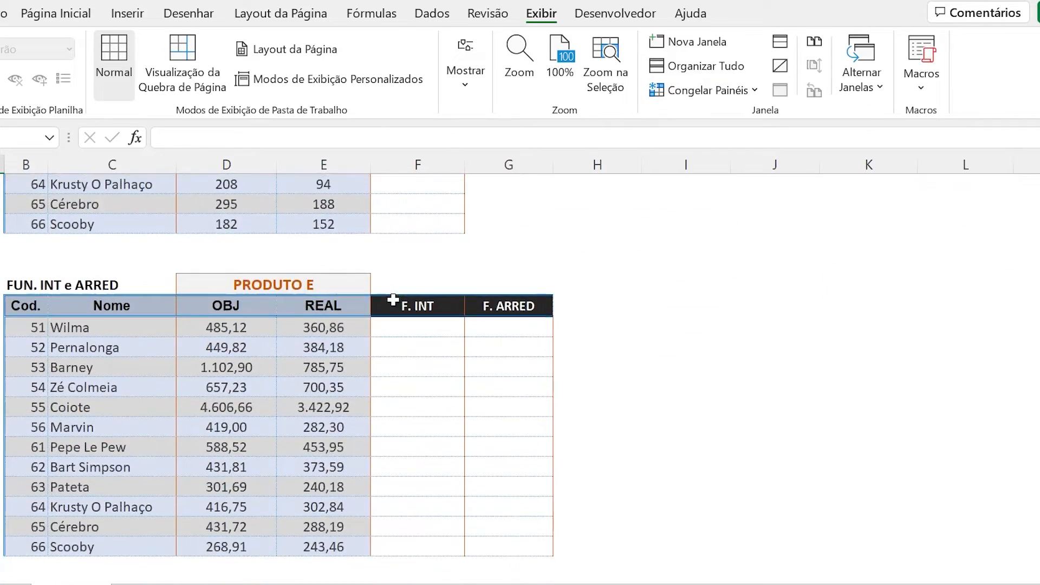
scroll(394, 299, up, 5)
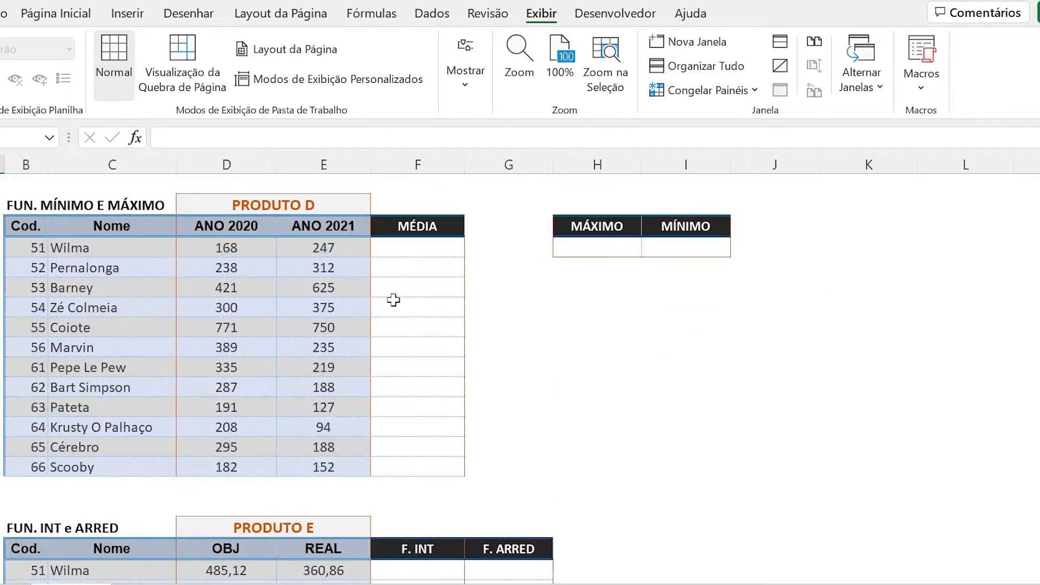
scroll(393, 299, up, 15)
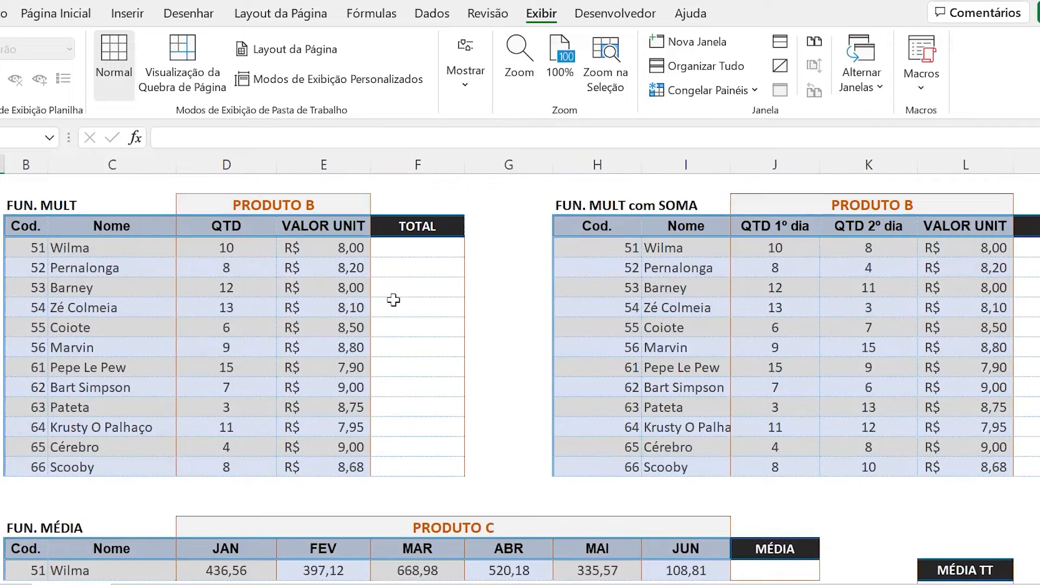
scroll(394, 299, up, 2)
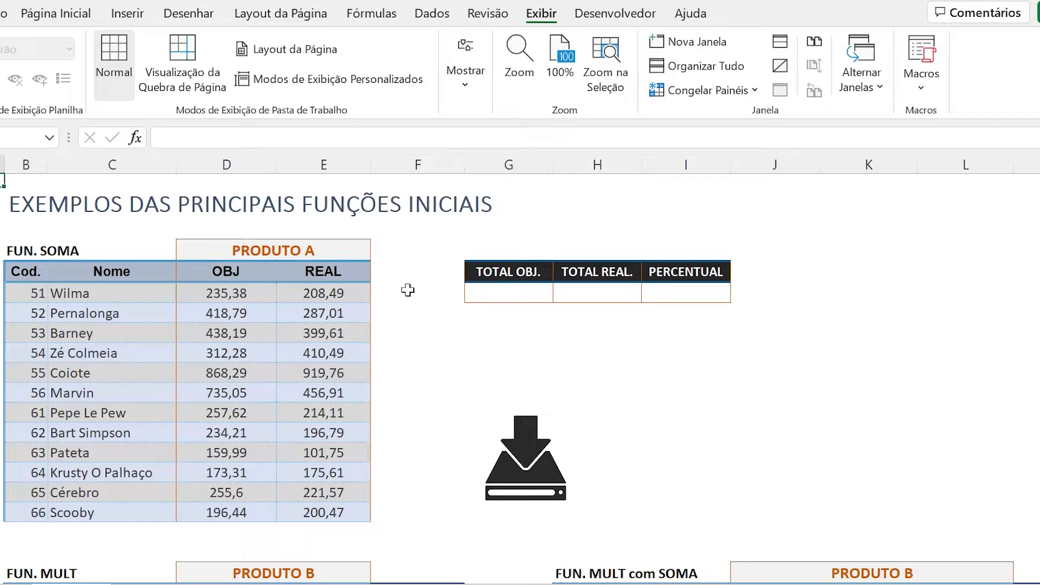
Select the FUN. SOMA label and set the ribbon to show only its tabs (Mostrar apenas as guias)
click(88, 251)
click(22, 249)
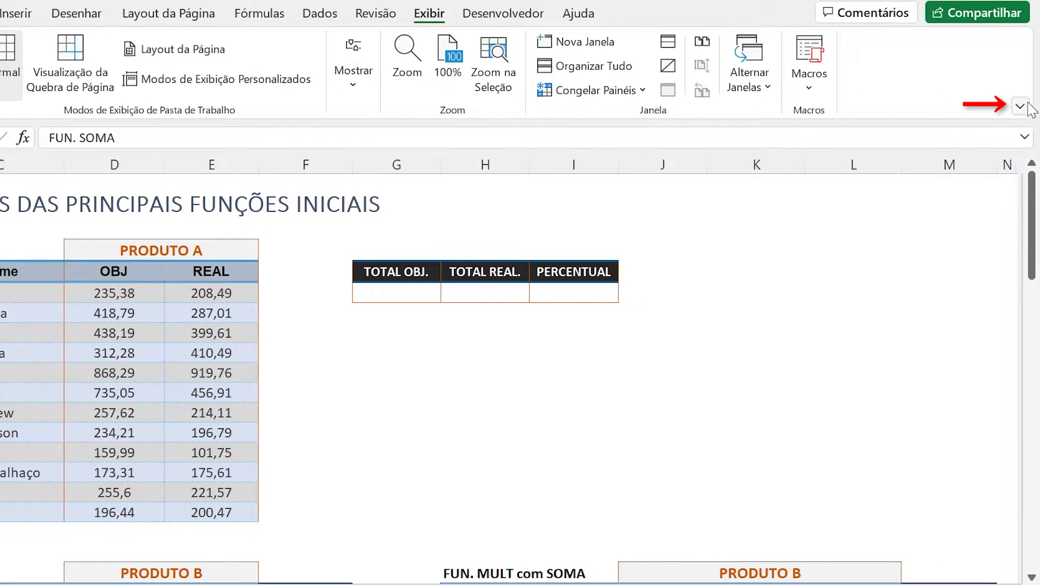
click(1020, 107)
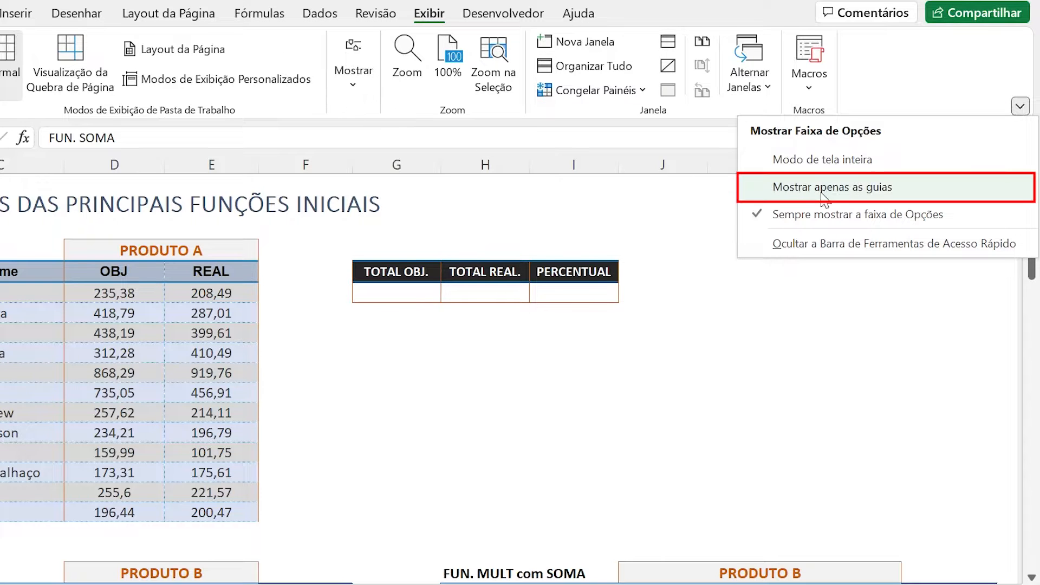
click(846, 194)
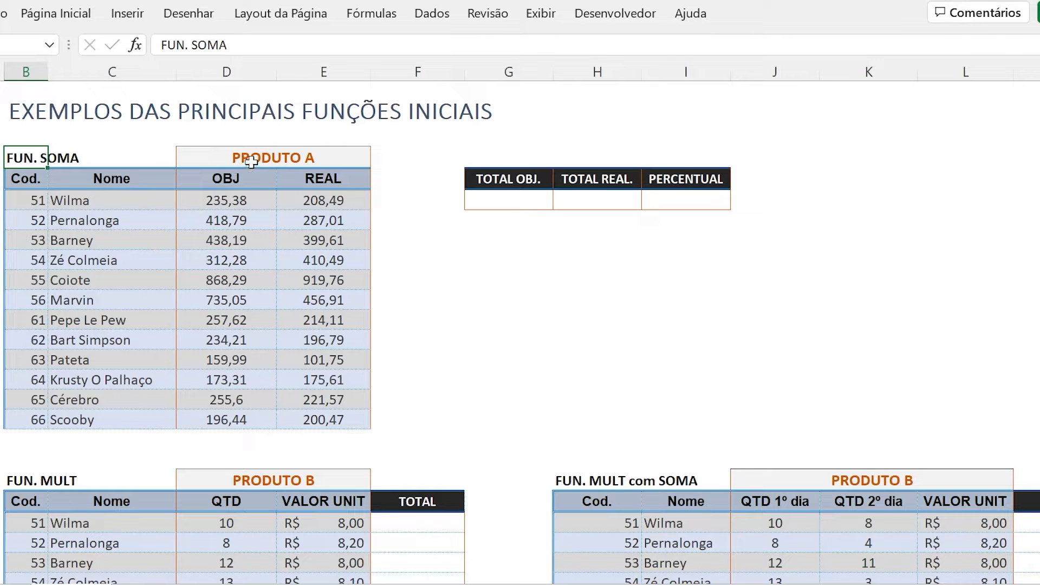
Examine the OBJ and REAL columns of the PRODUTO A table and the PERCENTUAL column of its summary table
click(251, 161)
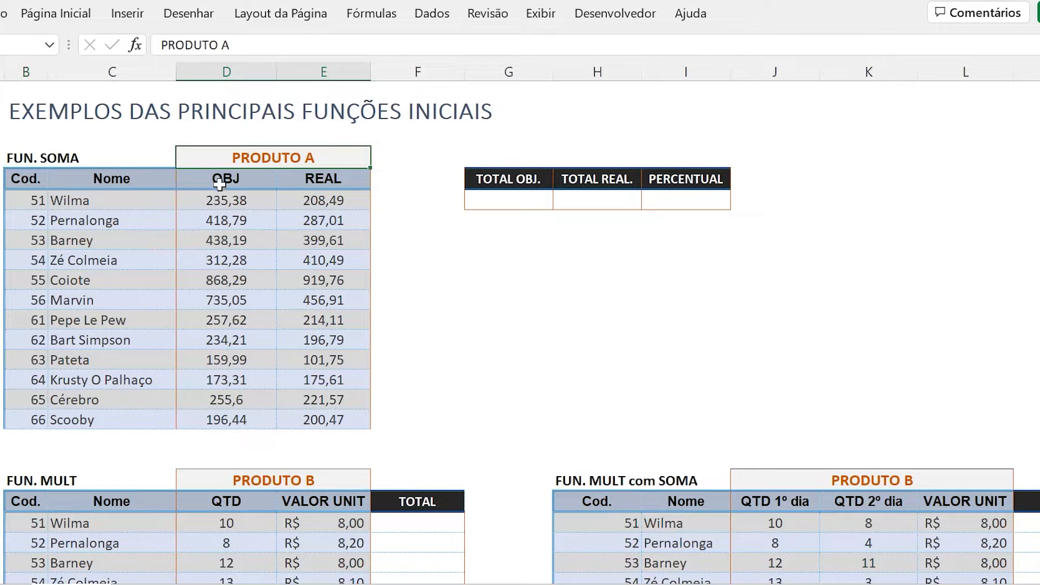
drag(220, 182, 213, 418)
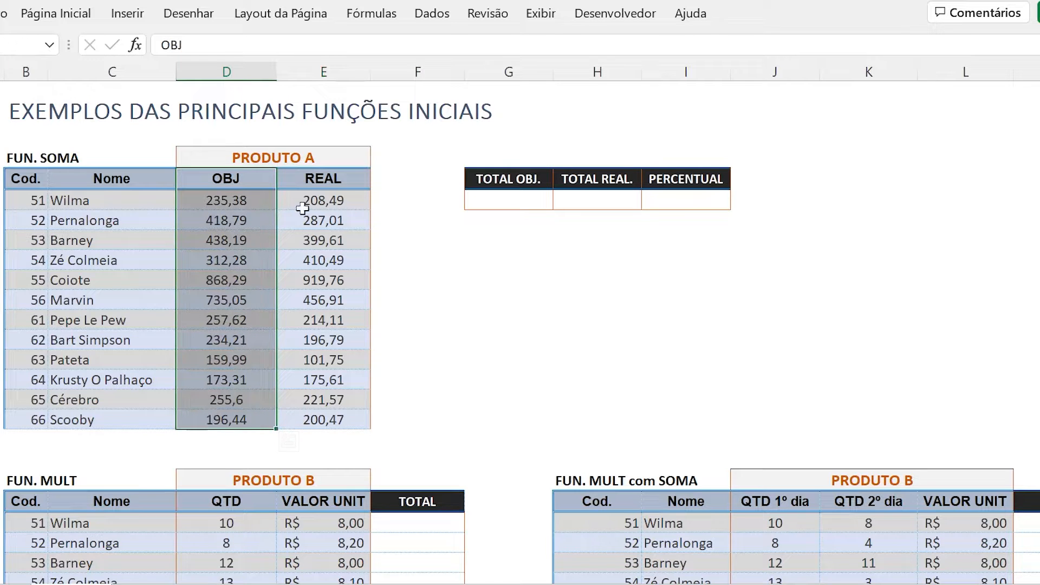
drag(313, 175, 330, 424)
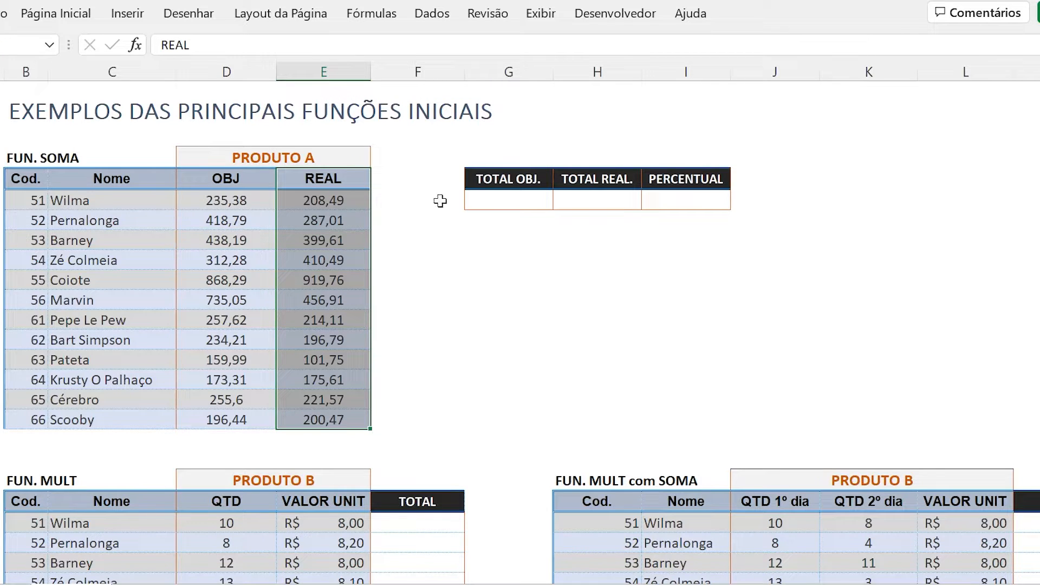
click(225, 181)
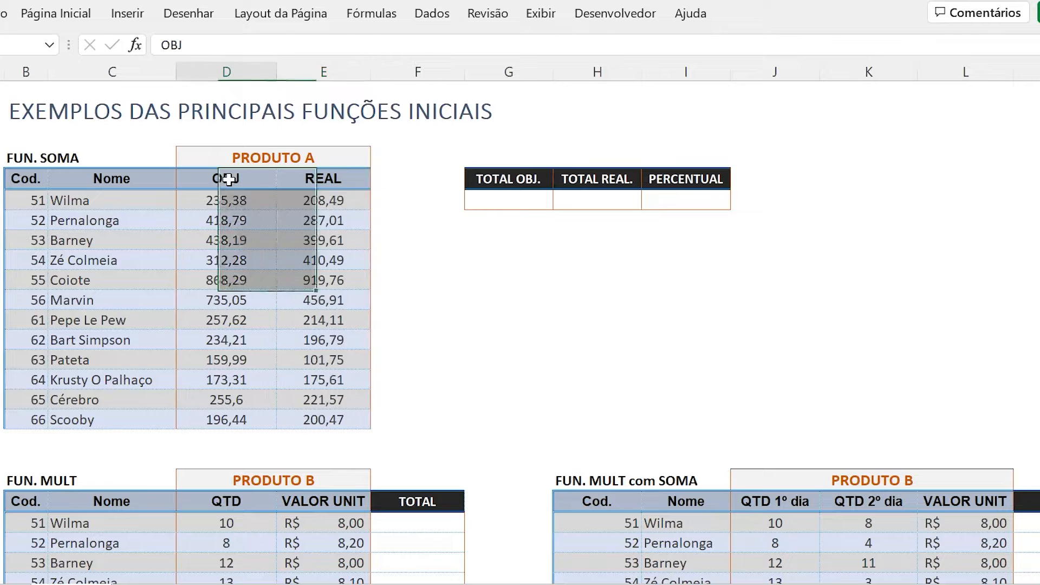
click(342, 178)
click(681, 182)
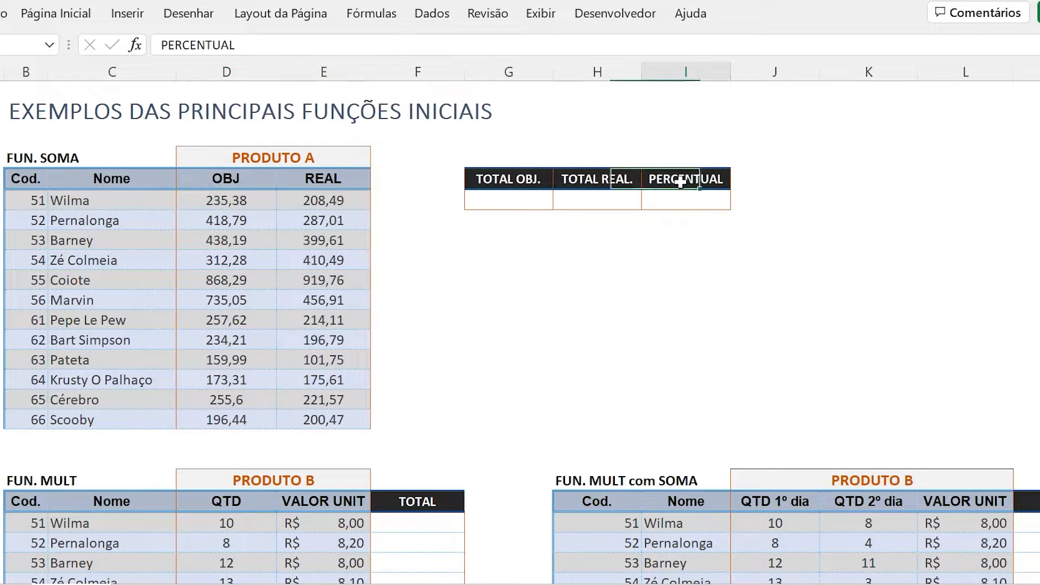
drag(681, 183, 681, 206)
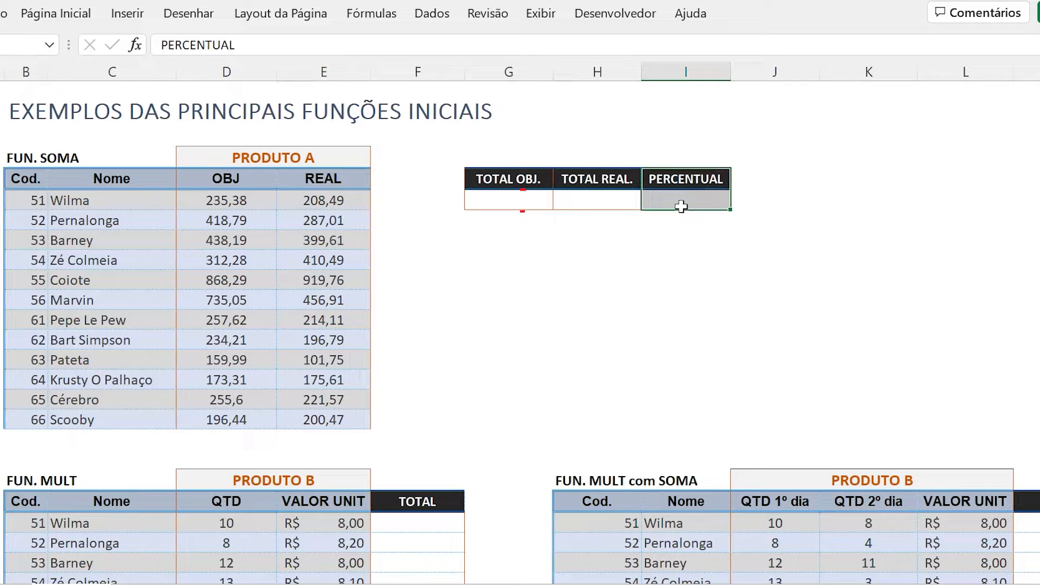
Add the first two OBJ values in cell G6 under TOTAL OBJ. with the formula =SOMA(D6;D7)
click(487, 201)
text(=SOMA)
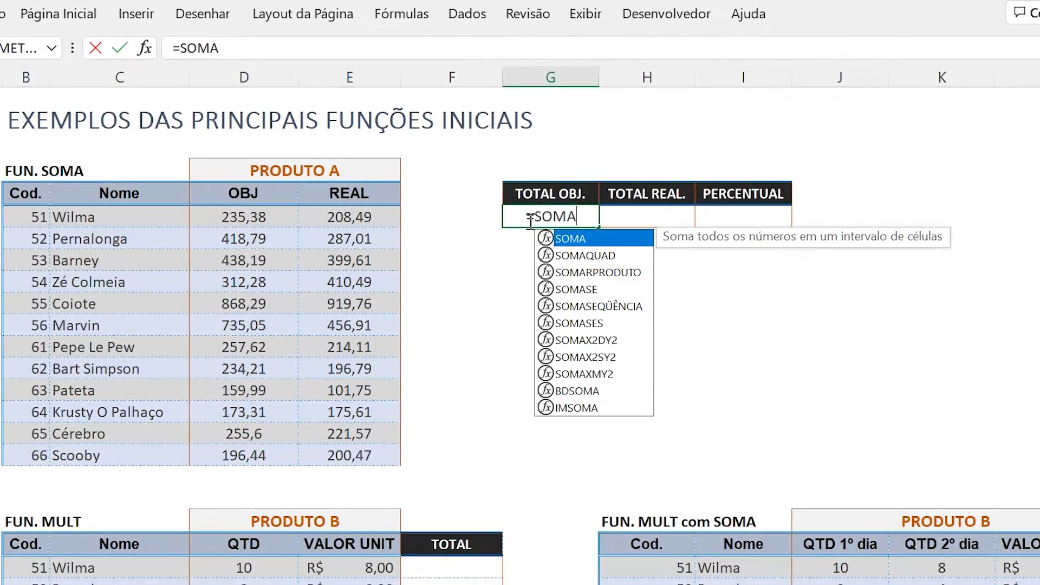
text(()
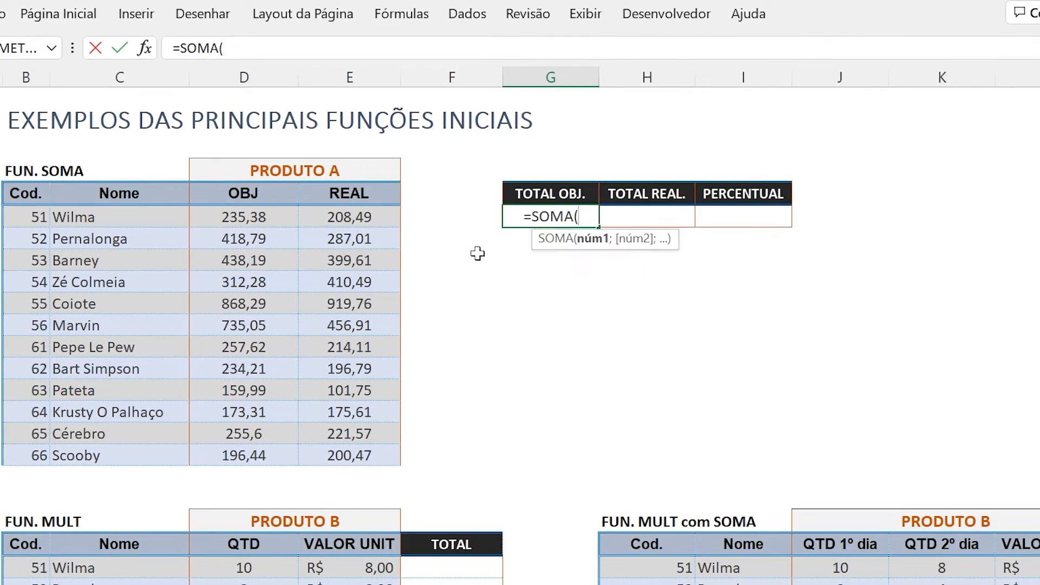
click(253, 217)
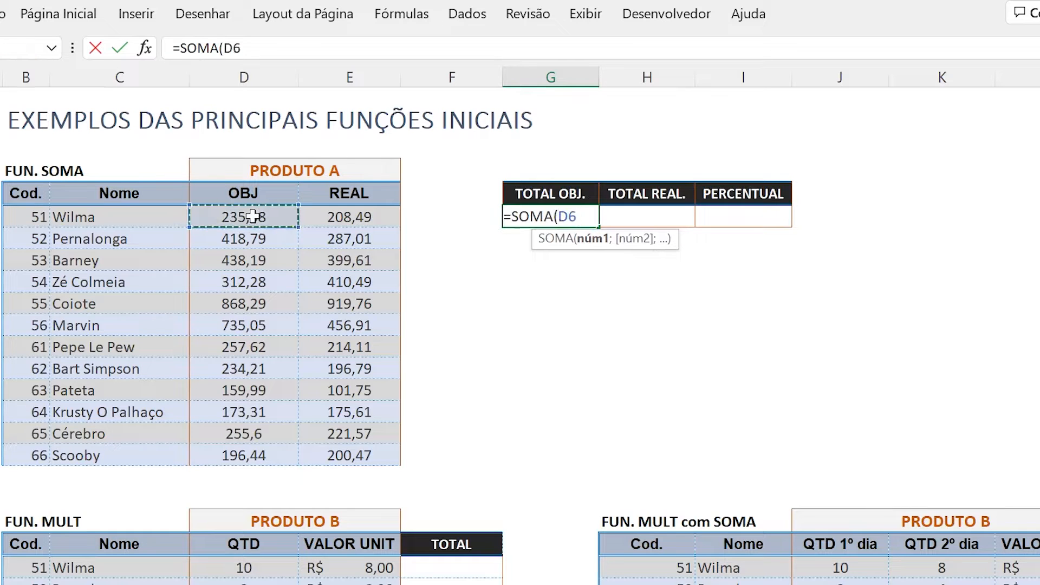
text(;)
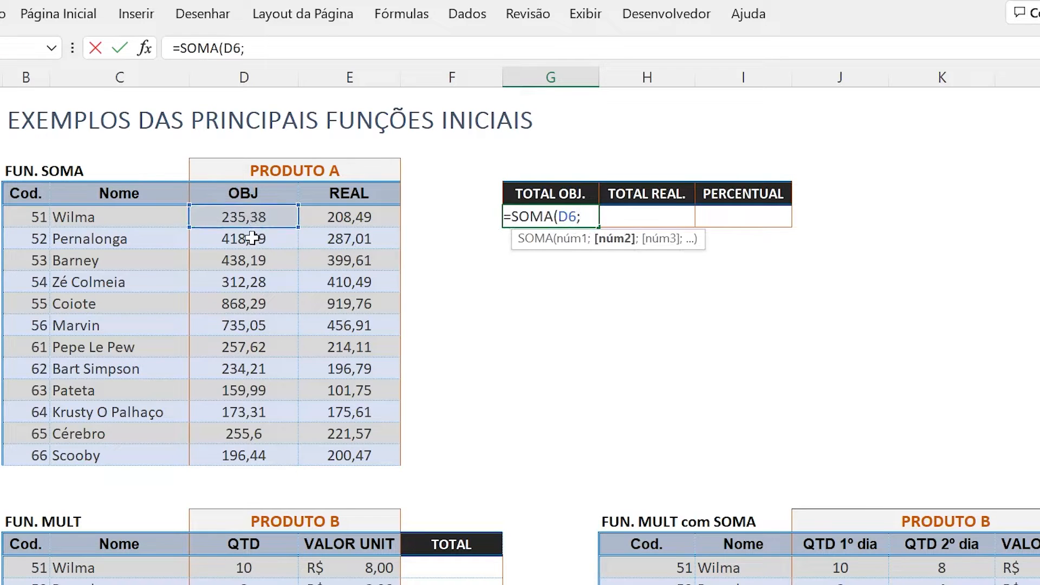
click(253, 238)
text())
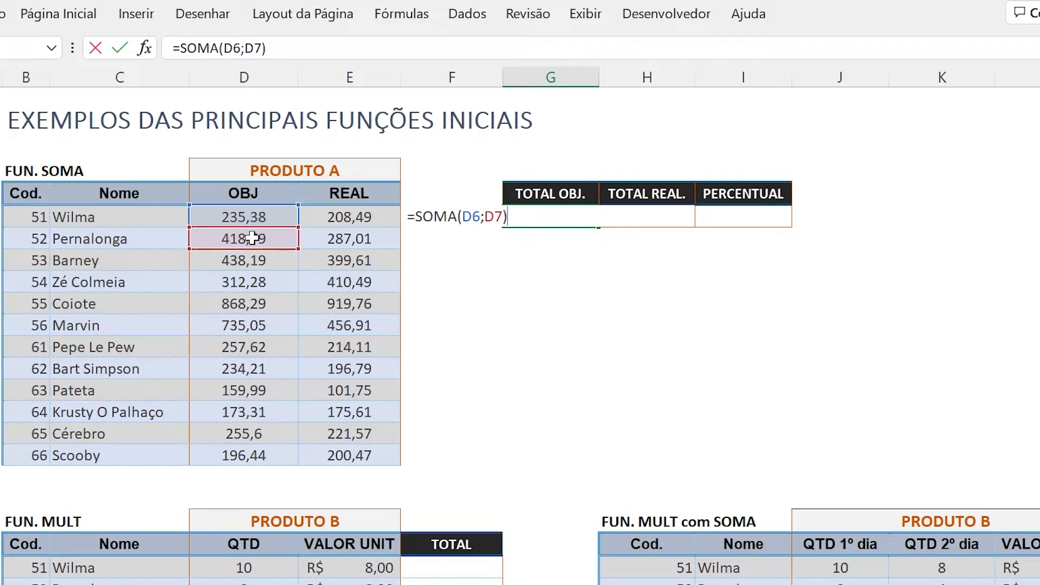
key(Return)
Replace the TOTAL OBJ. formula in G6 with =SOMA(D6:D17) to sum the whole OBJ column
key(Up)
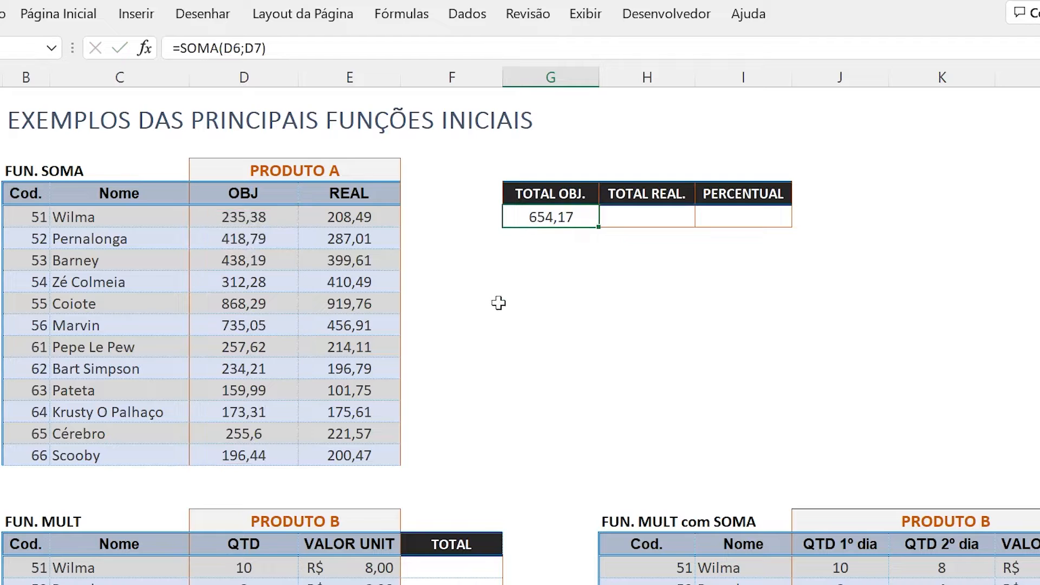
text(=SOMA)
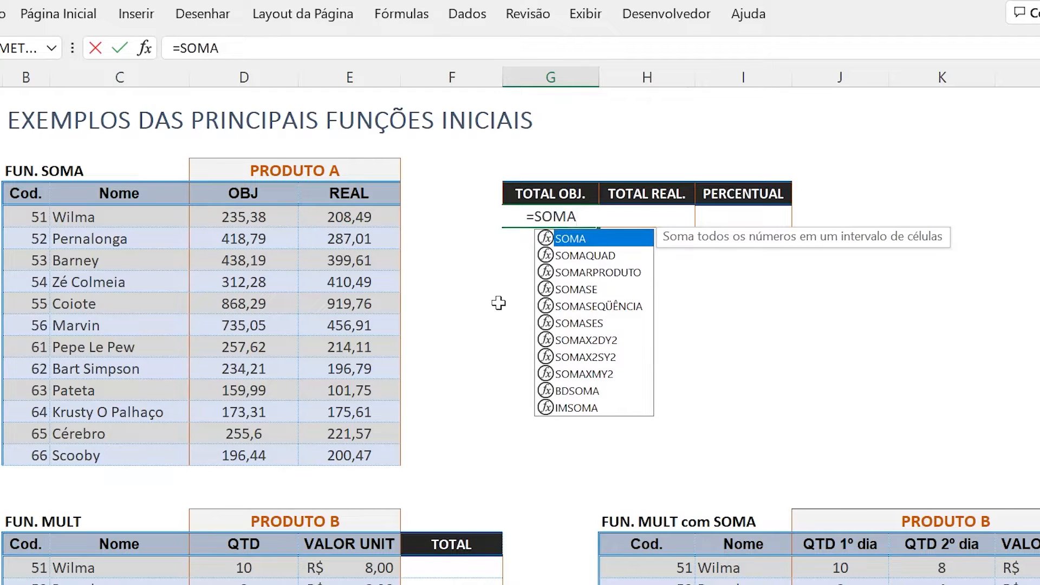
text(()
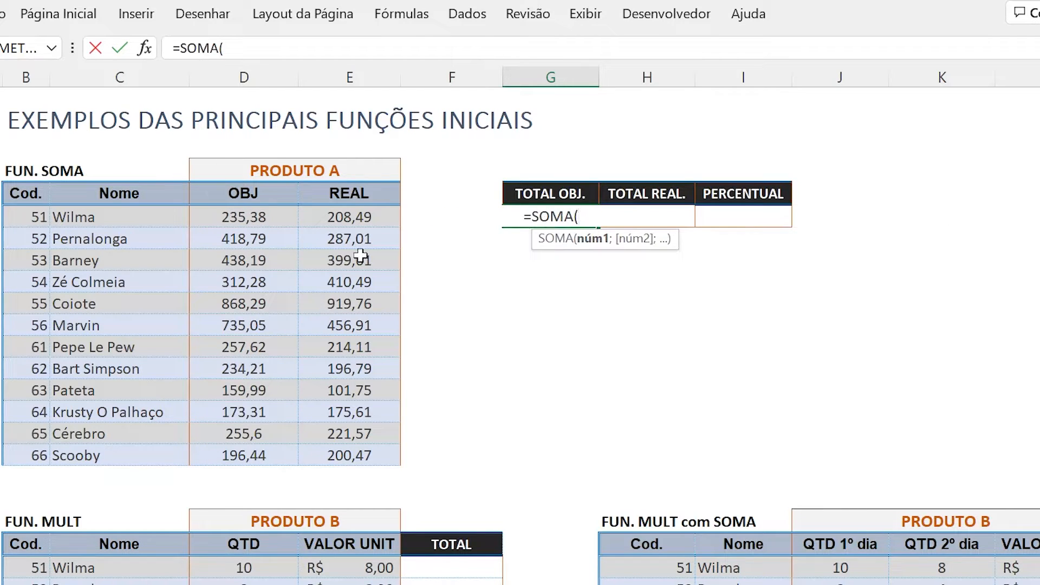
drag(260, 216, 244, 456)
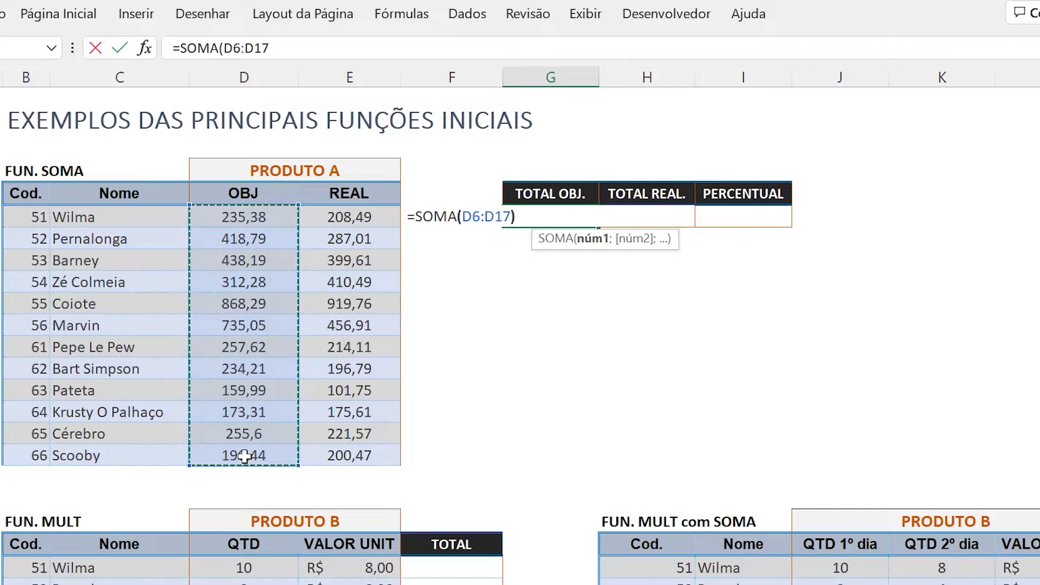
key(Return)
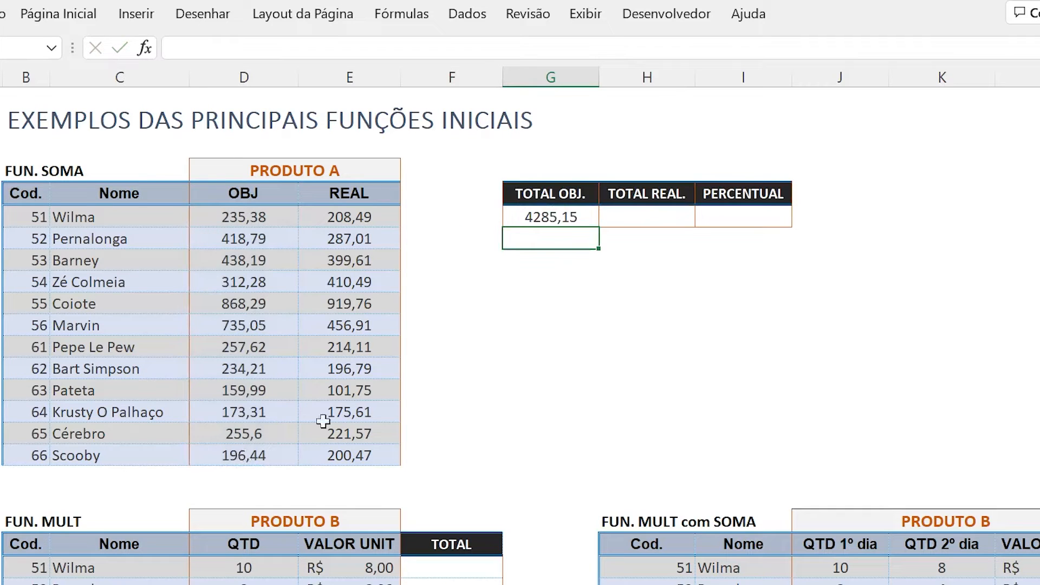
click(519, 216)
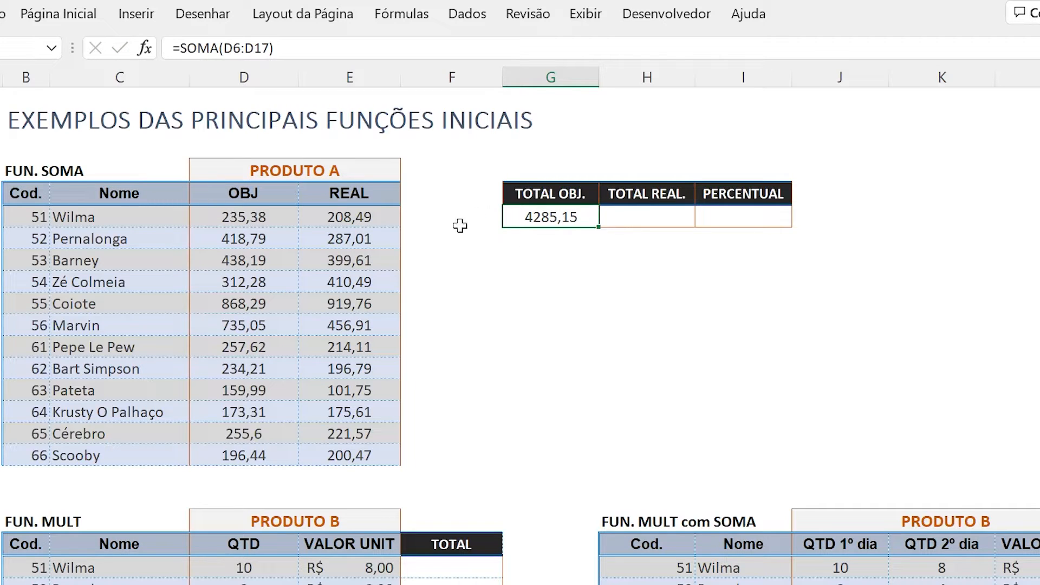
Sum the whole REAL column in cell H6 under TOTAL REAL. with the formula =SOMA(E6:E17)
click(676, 219)
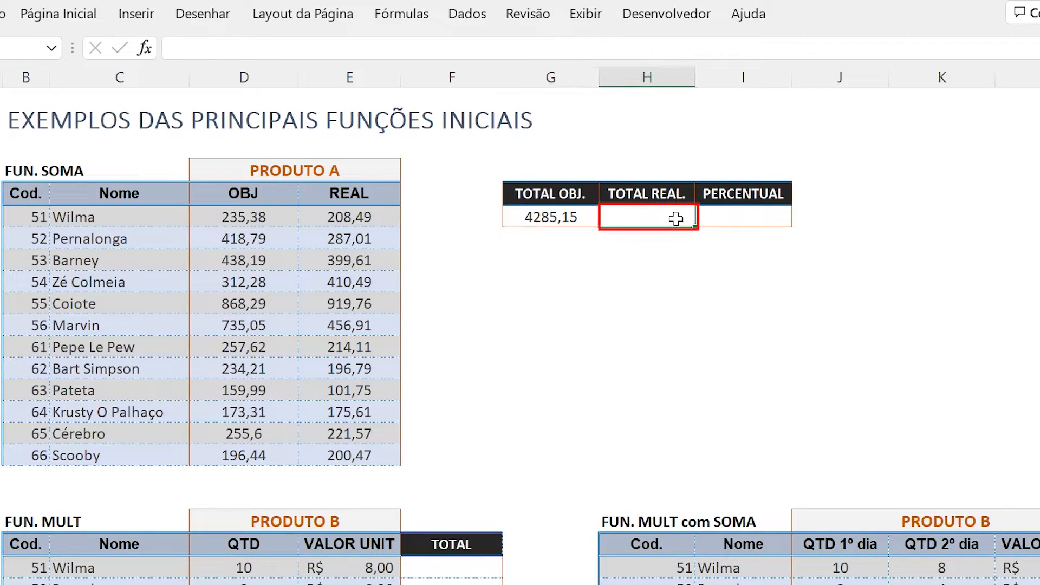
text(=SOM)
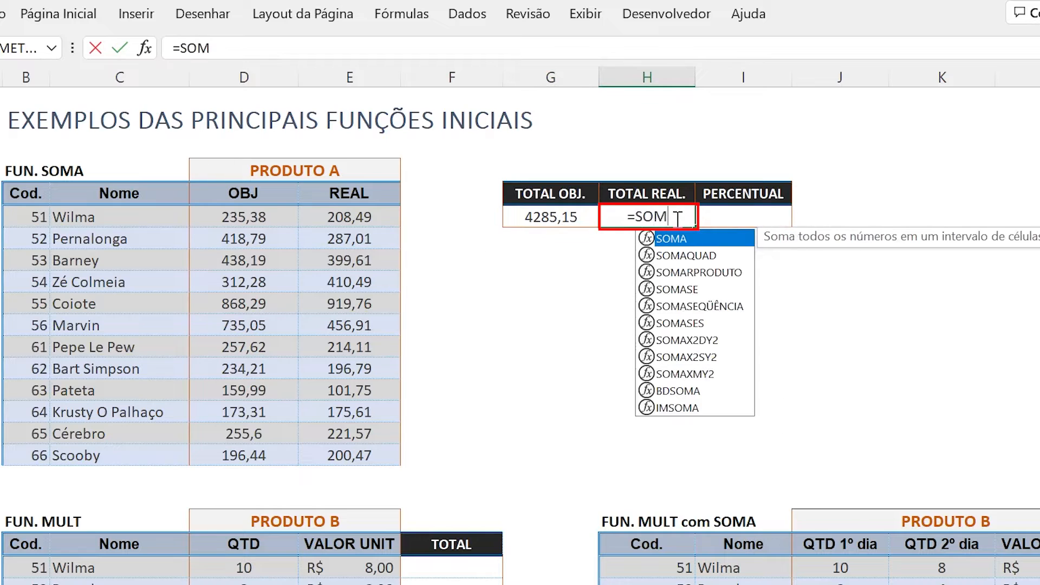
text(A()
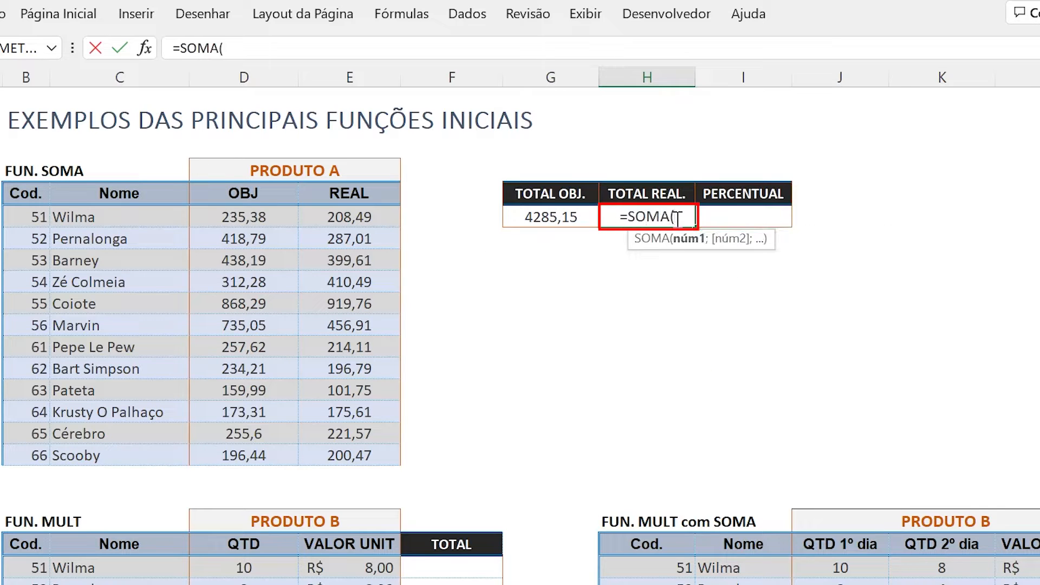
drag(384, 216, 370, 450)
text())
key(Return)
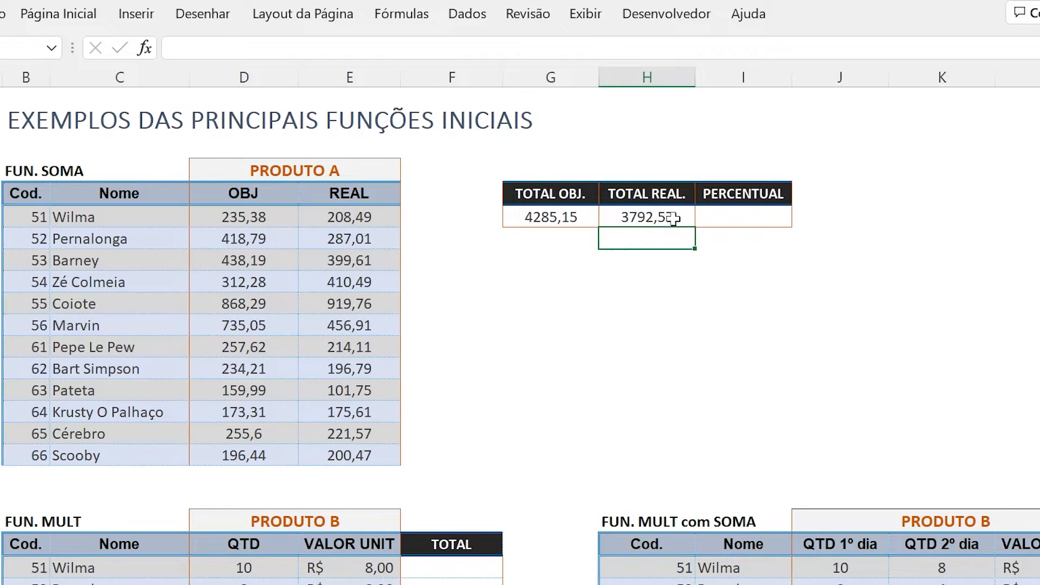
Calculate the PERCENTUAL in cell I6 by dividing TOTAL REAL. by TOTAL OBJ. with the formula =H6/G6
click(742, 218)
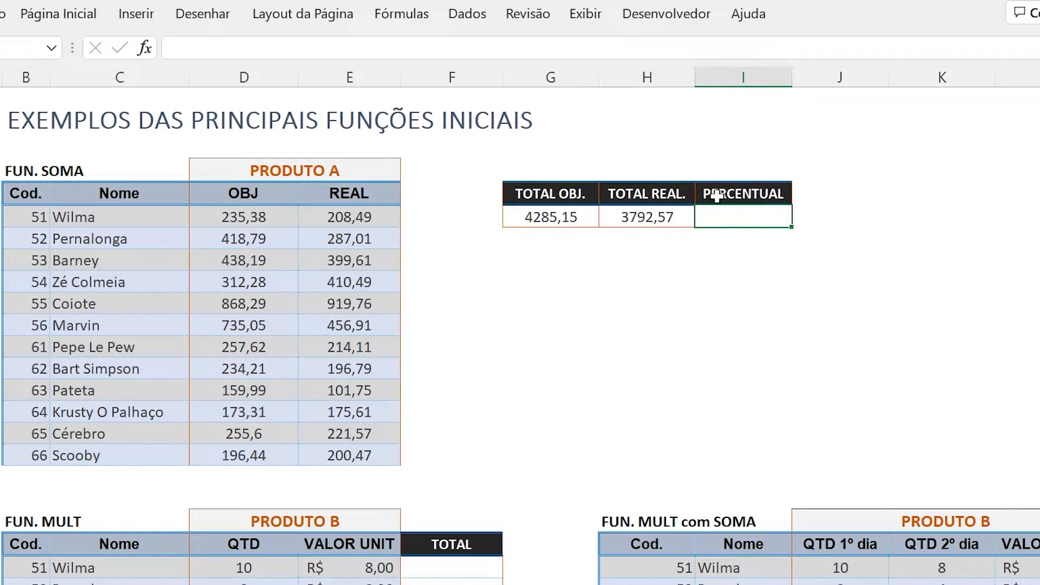
text(=)
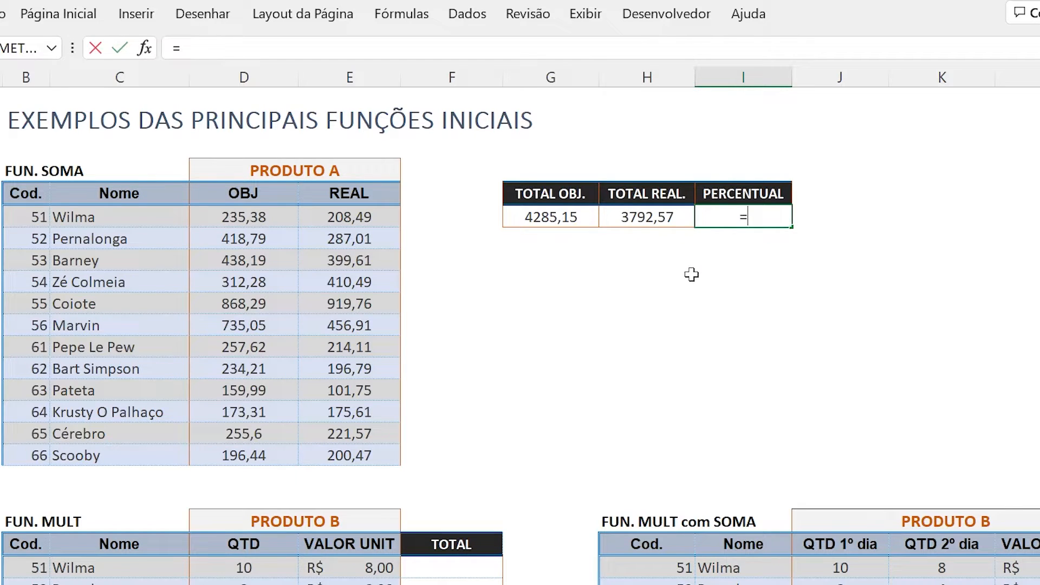
click(637, 218)
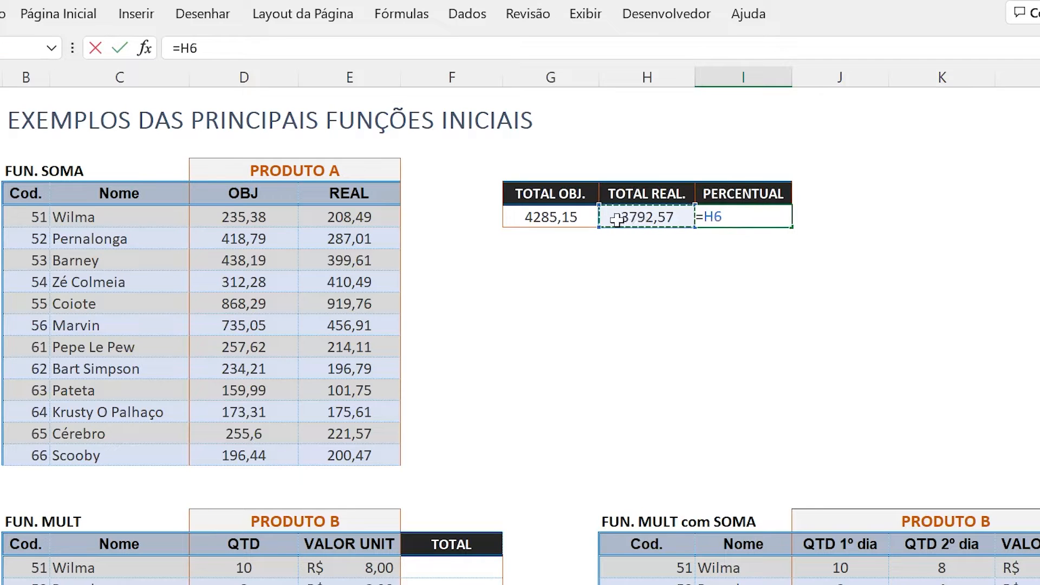
text(/)
click(543, 219)
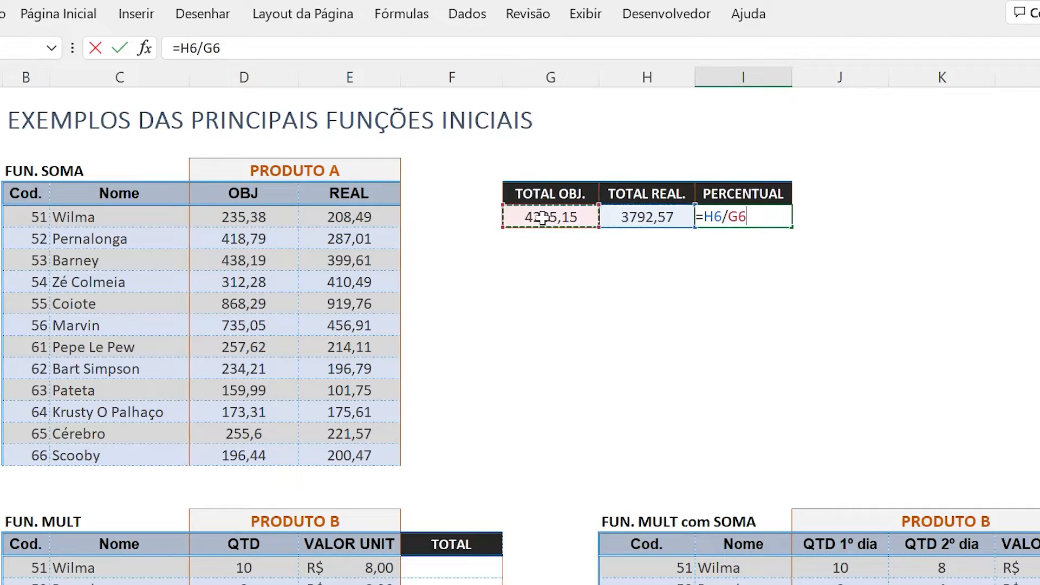
key(Return)
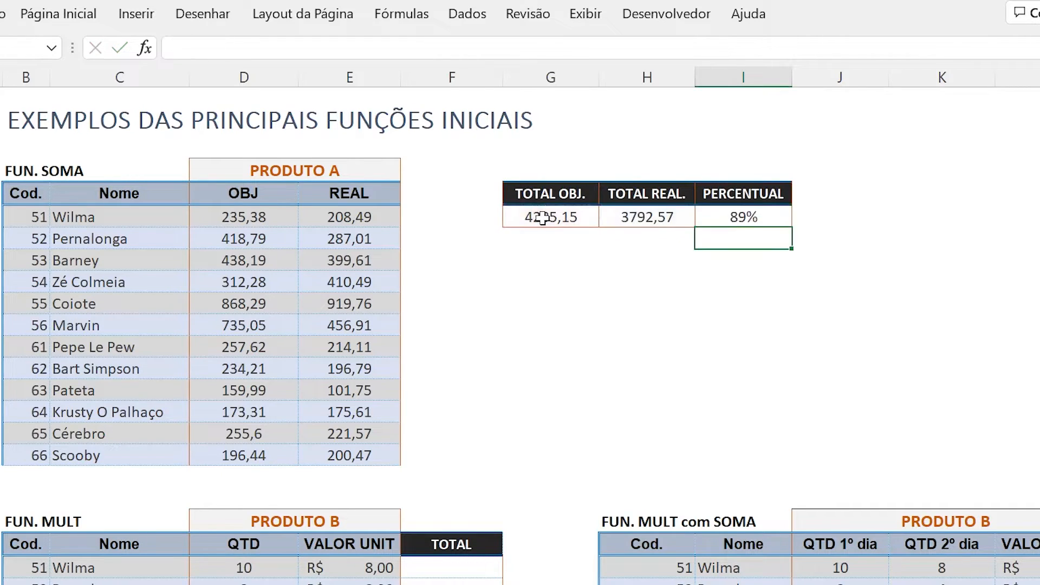
Change the number format of the PERCENTUAL cell I6 to the Geral category
click(764, 216)
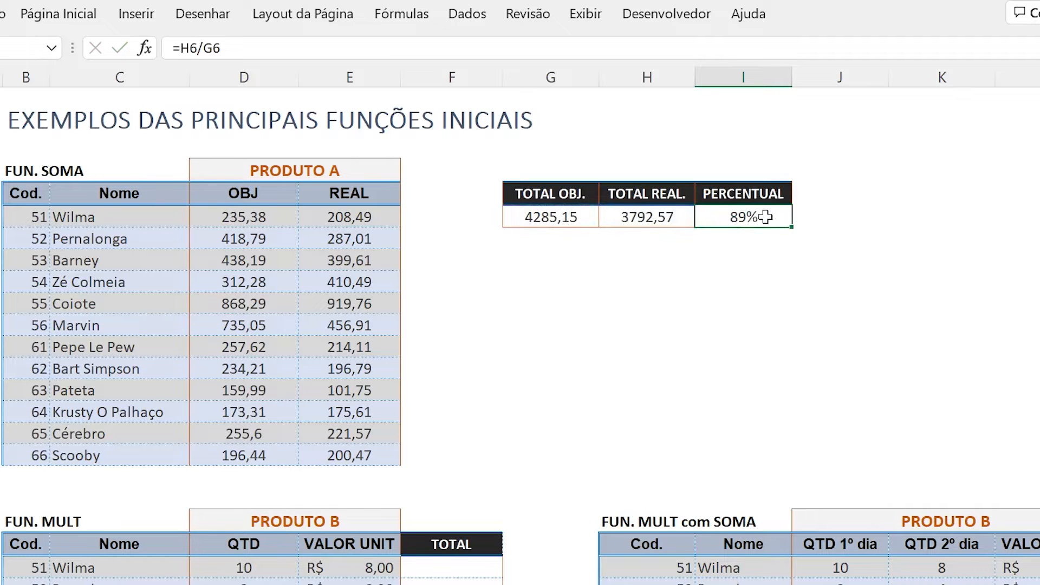
key(ctrl+1)
click(523, 229)
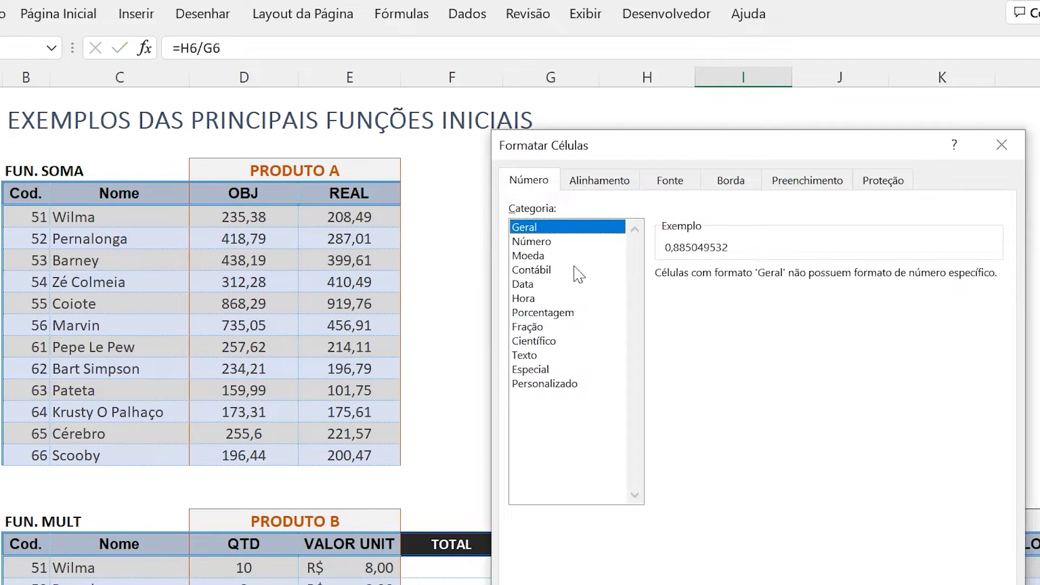
key(Return)
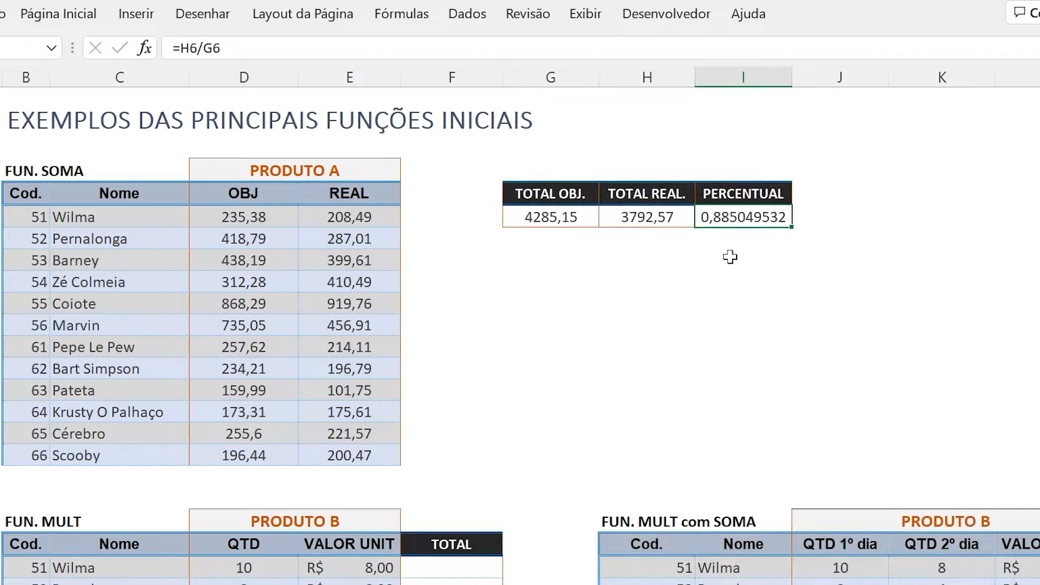
Apply the percentage number format to the PERCENTUAL result in cell I6
click(62, 15)
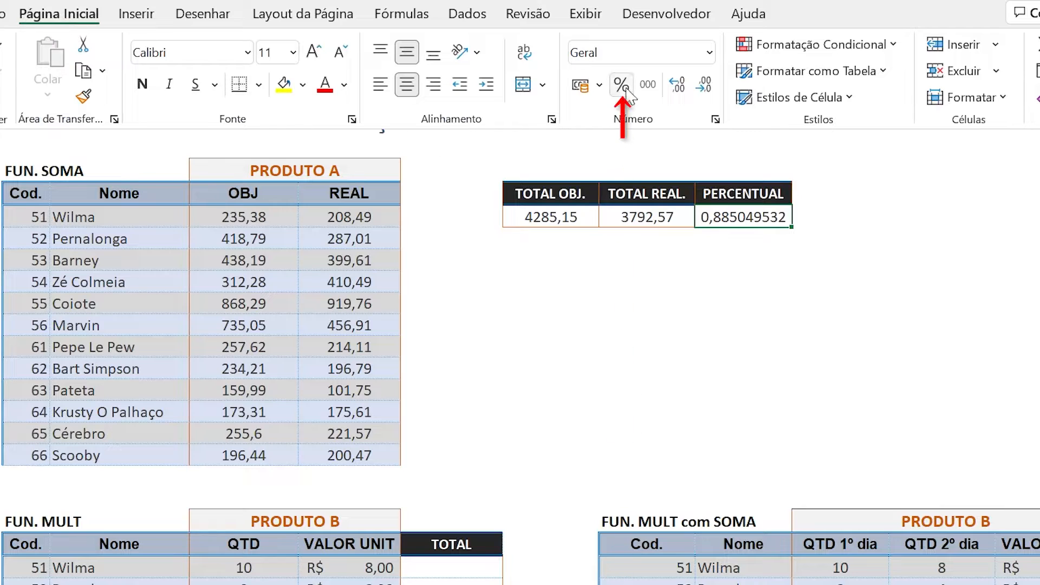
click(623, 86)
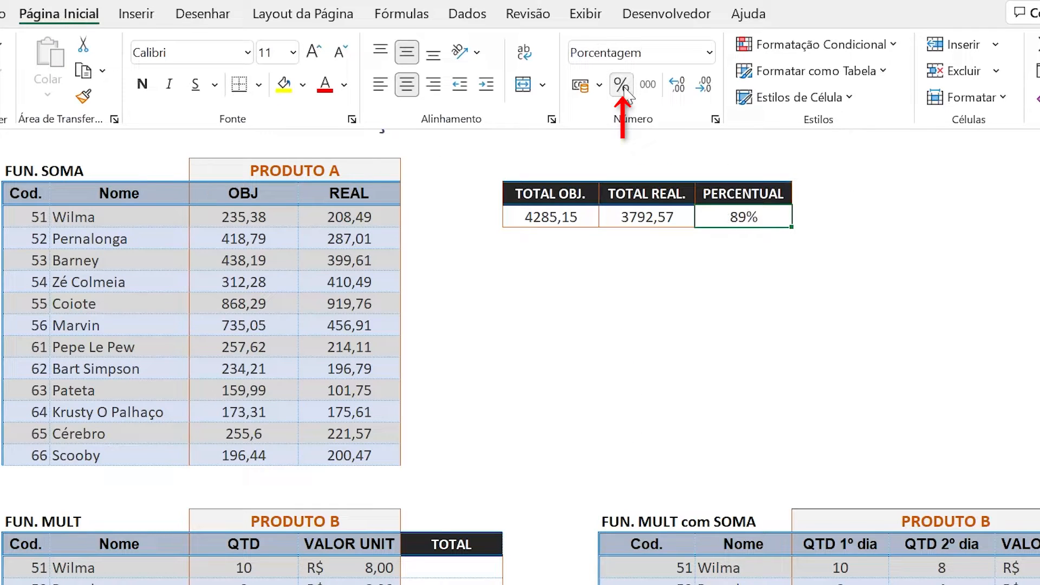
click(876, 226)
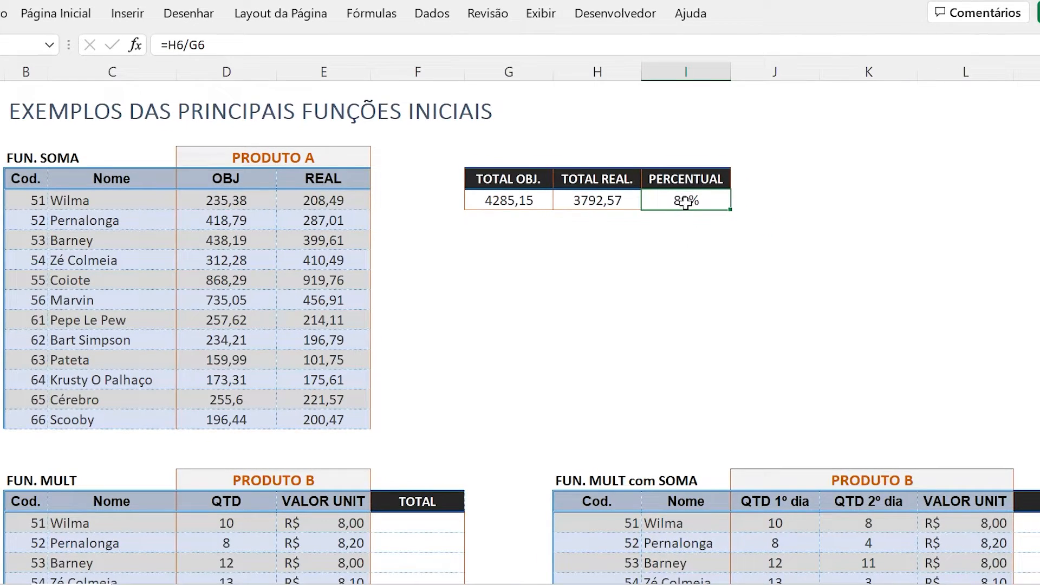
Increase the decimal places of the summary values in G6:I6 to three and reduce them back to two
drag(506, 204, 654, 209)
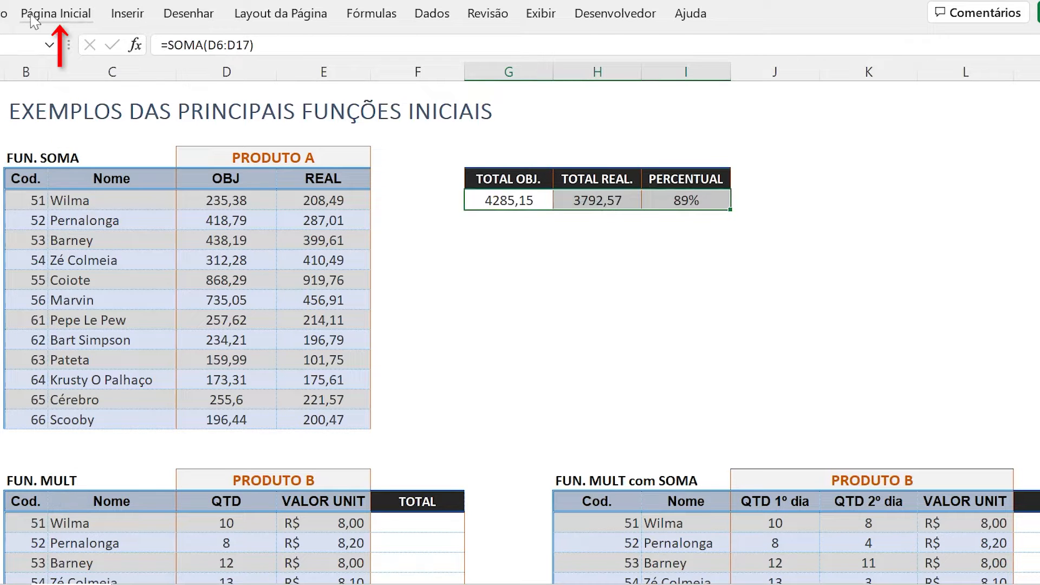
click(54, 14)
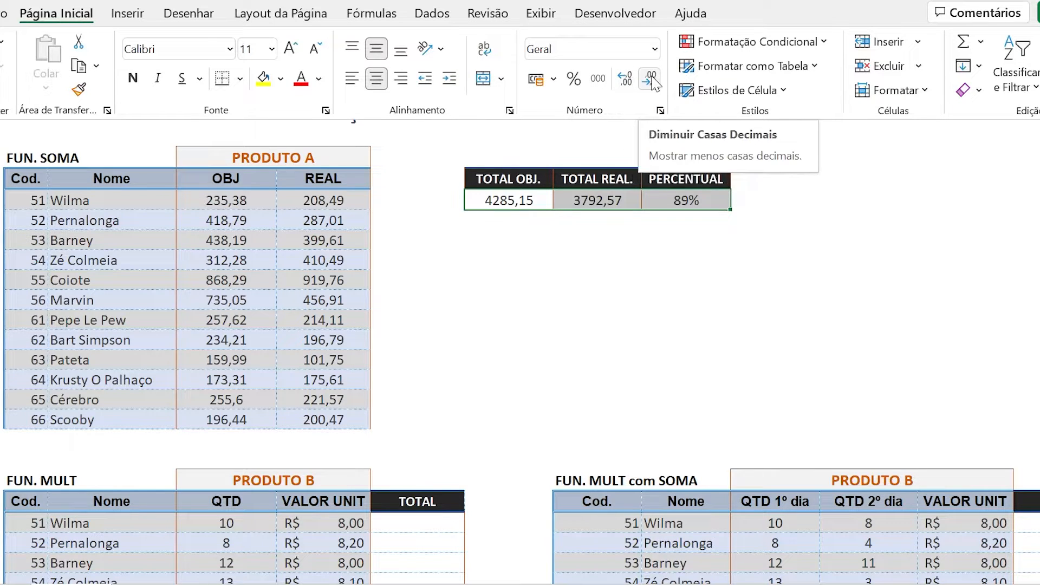
click(625, 82)
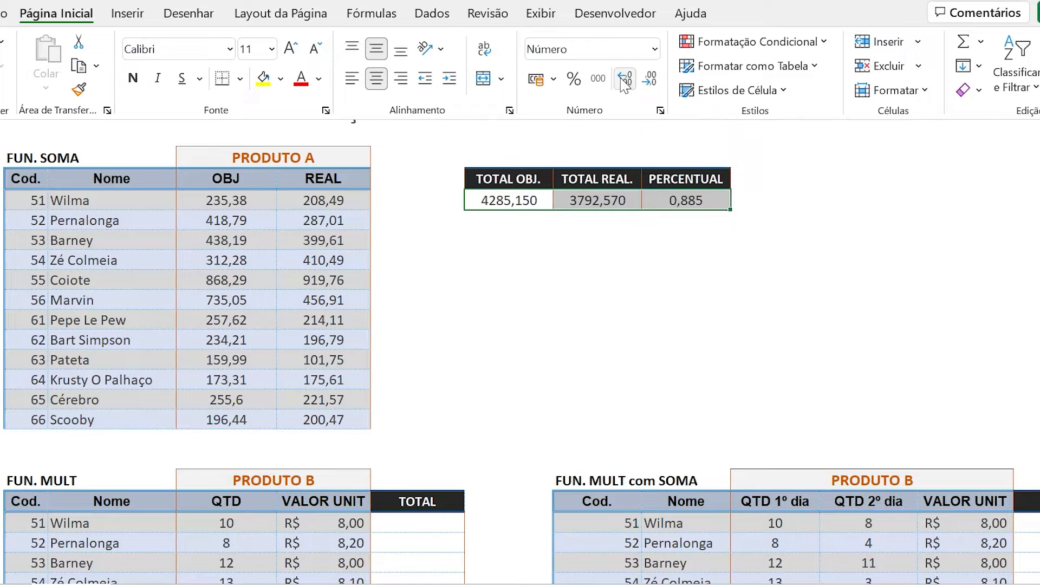
click(651, 80)
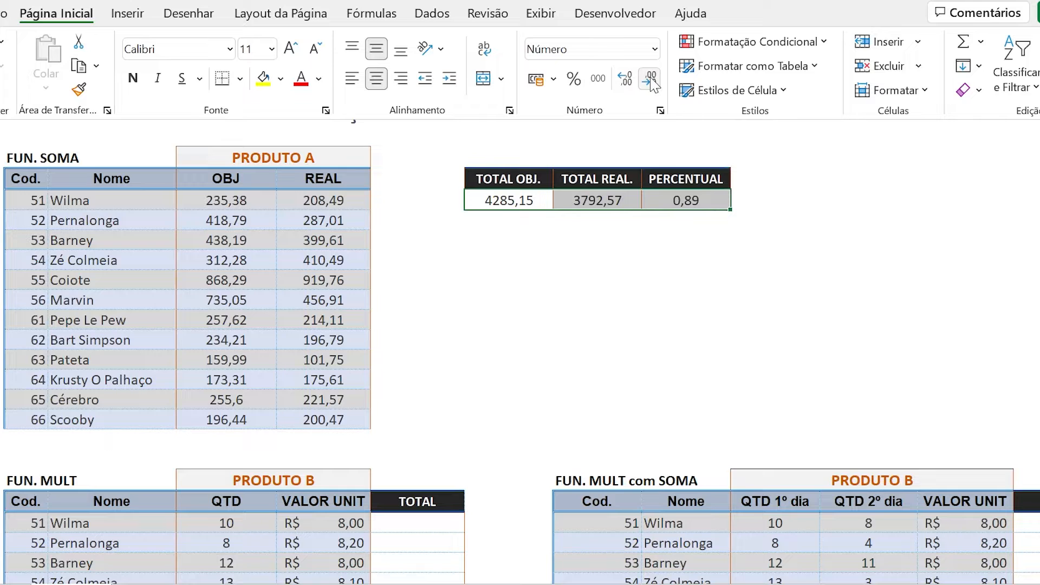
Format only the PERCENTUAL cell I6 as a percentage with two decimal places
click(681, 199)
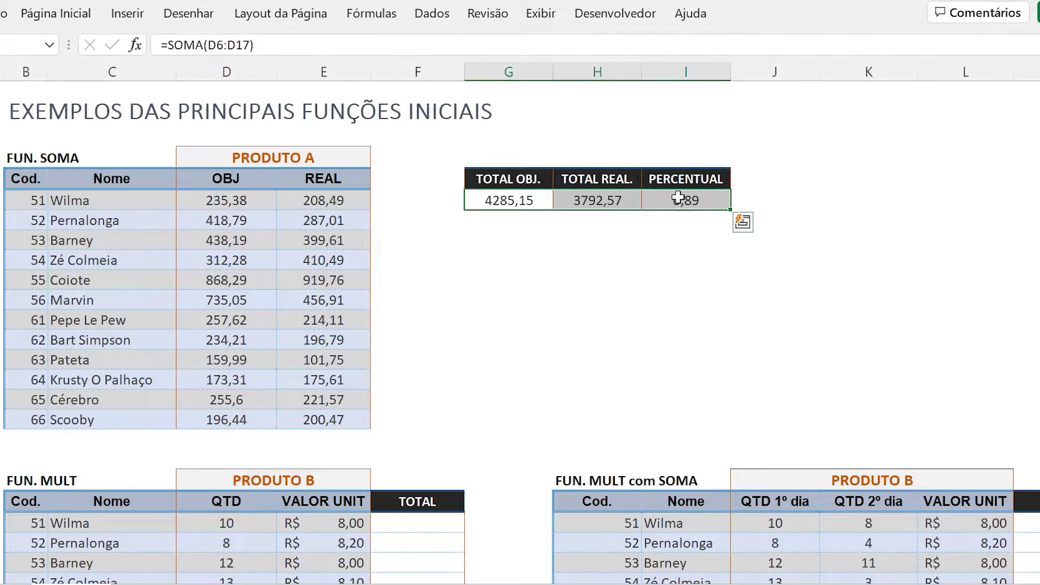
click(678, 199)
click(56, 14)
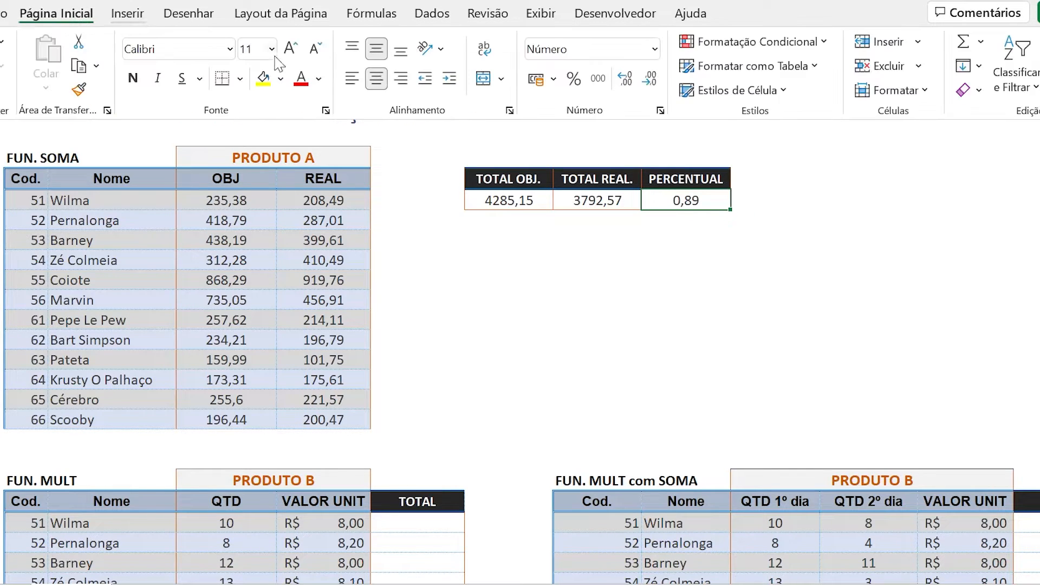
click(576, 81)
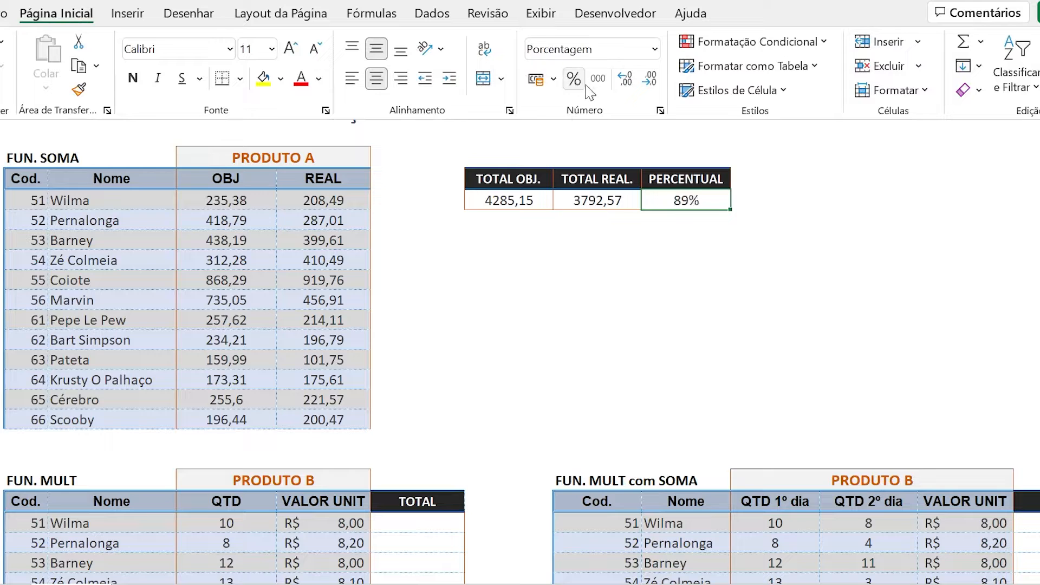
click(627, 82)
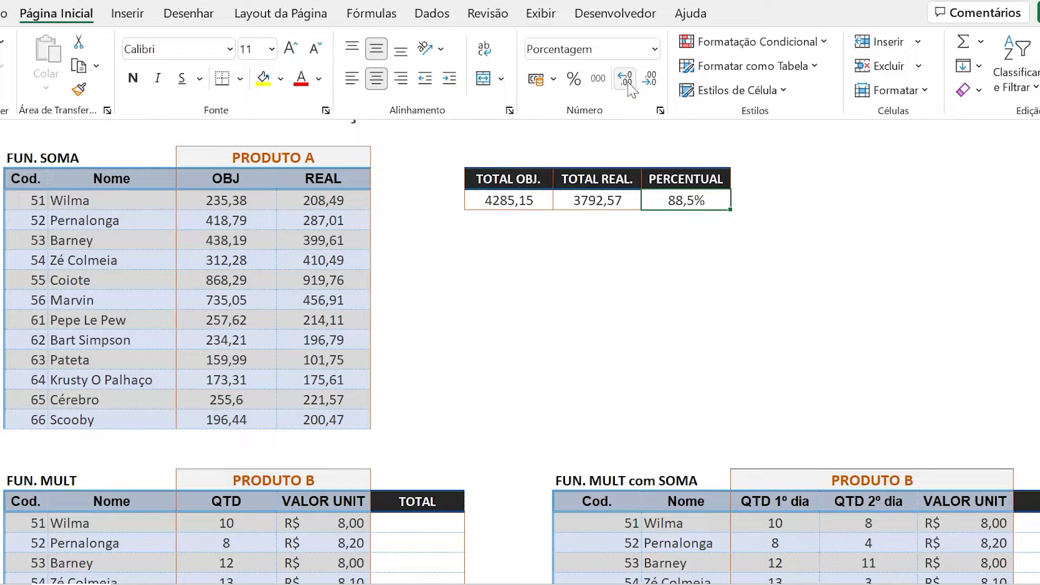
click(703, 234)
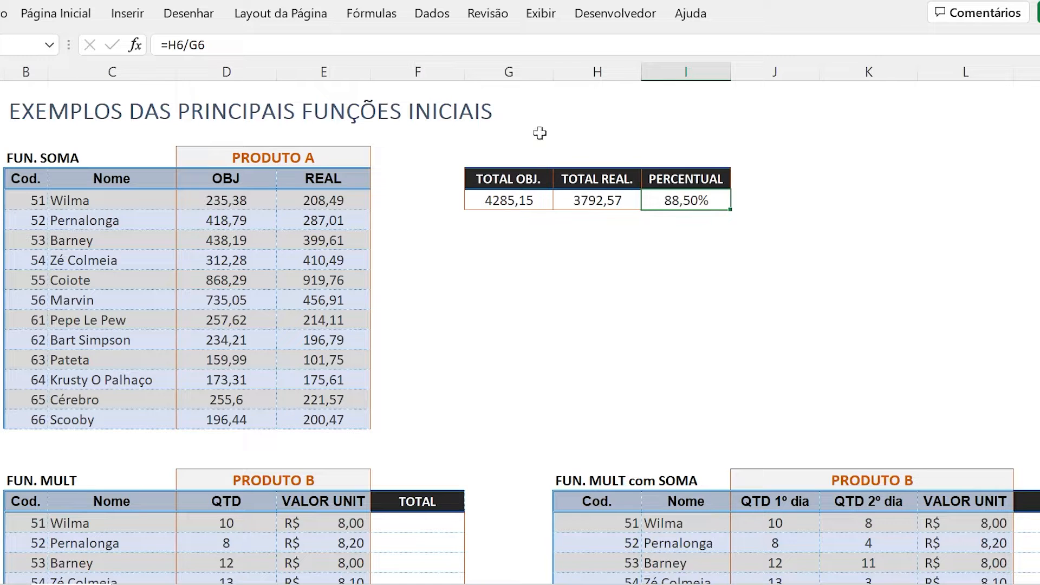
Review the PRODUTO A summary table and examine the QTD and VALOR UNIT columns of the PRODUTO B table under FUN. MULT
click(511, 155)
drag(510, 154, 697, 232)
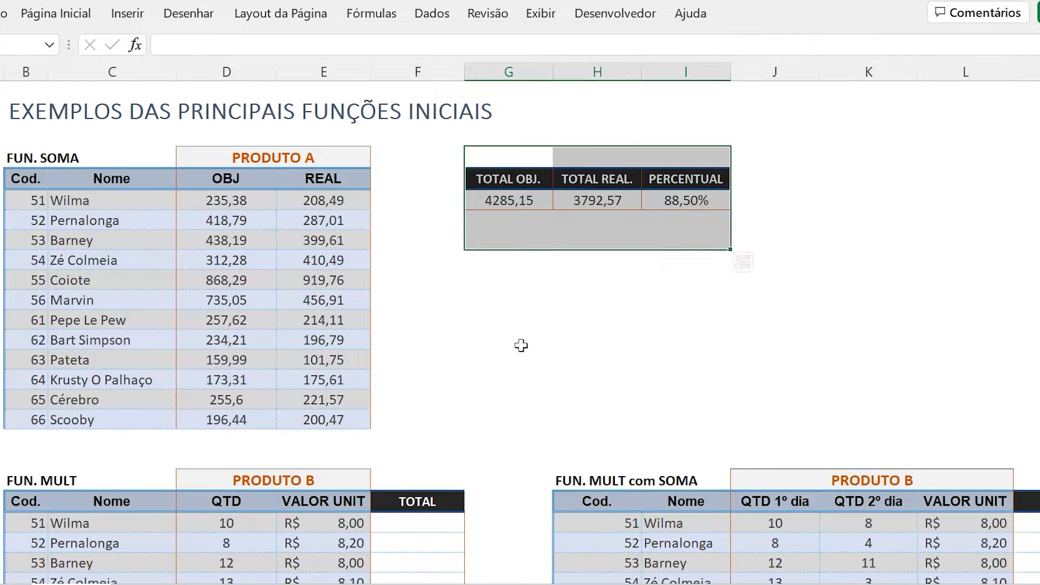
scroll(521, 345, down, 3)
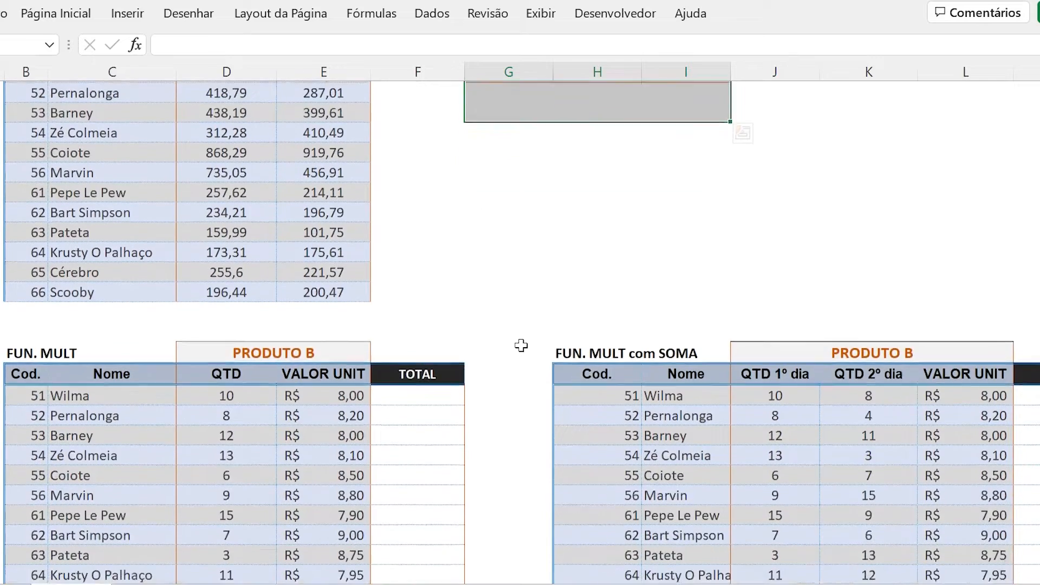
click(72, 289)
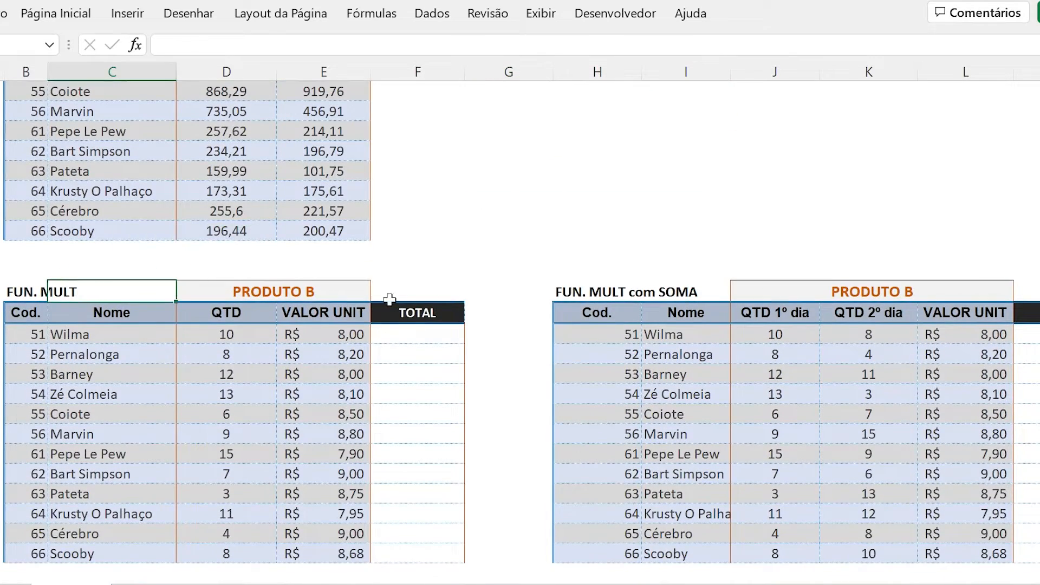
scroll(389, 300, down, 2)
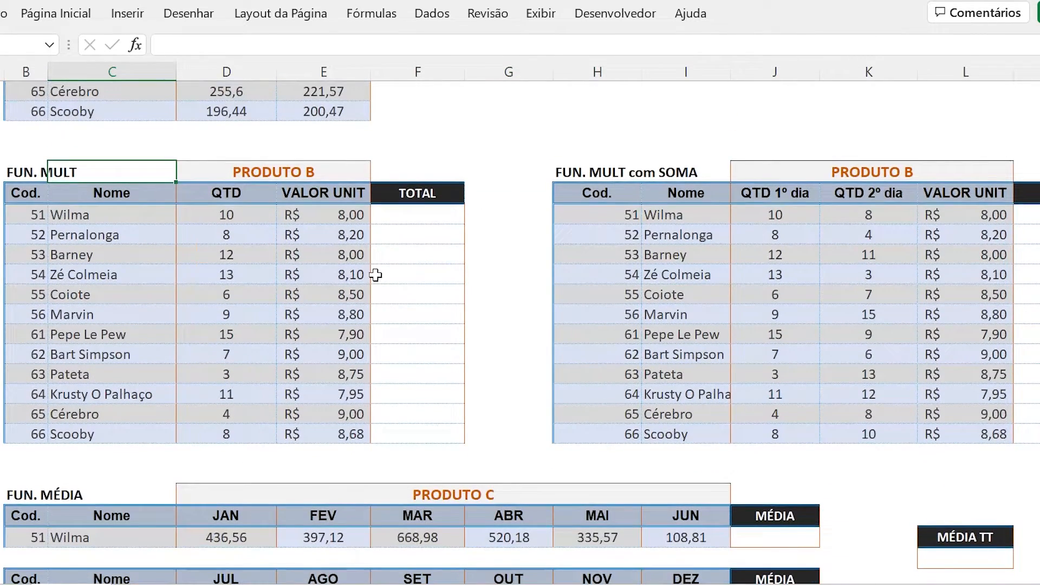
click(224, 219)
click(327, 214)
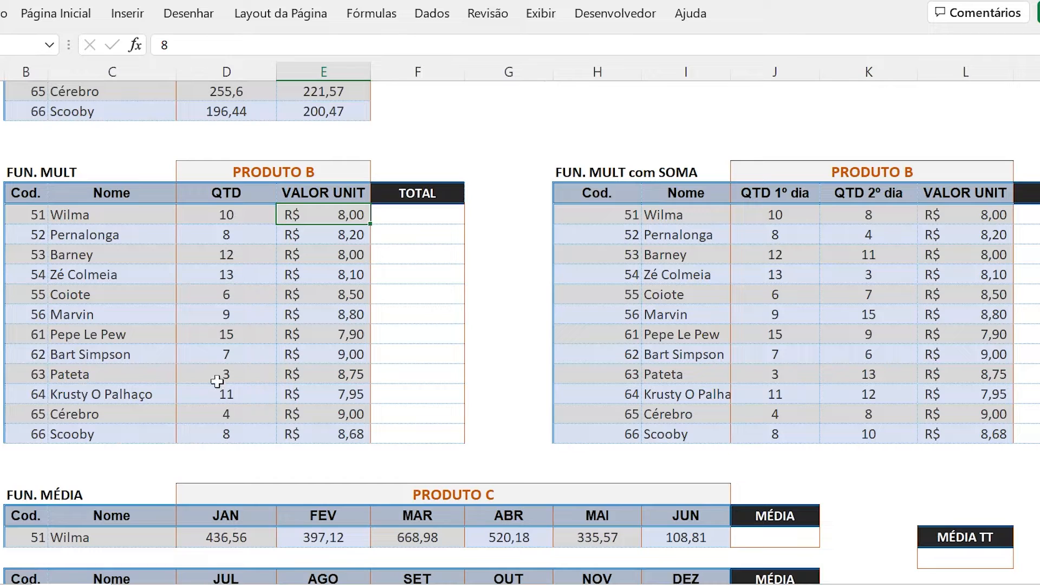
click(268, 176)
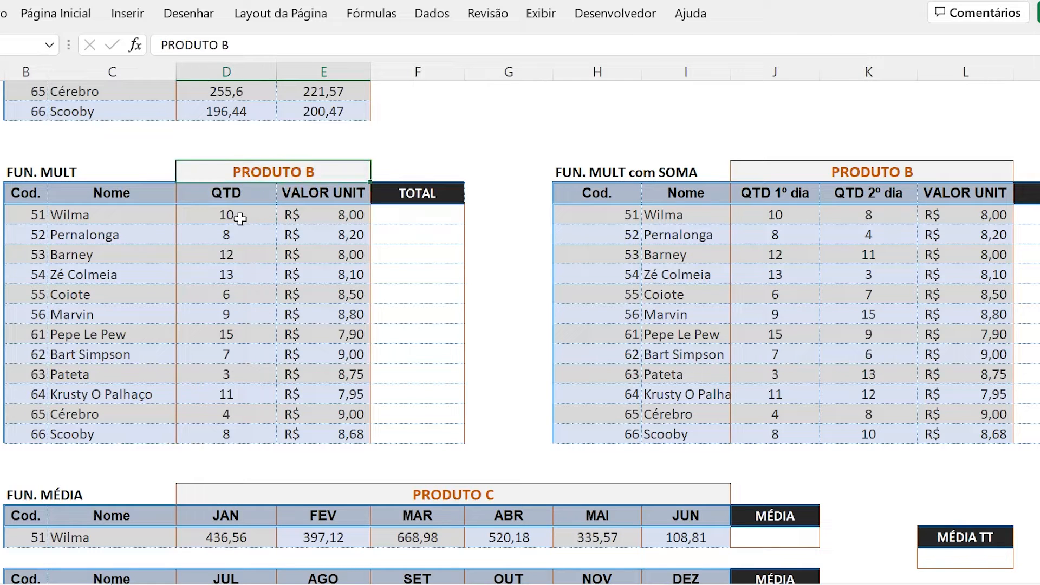
click(240, 219)
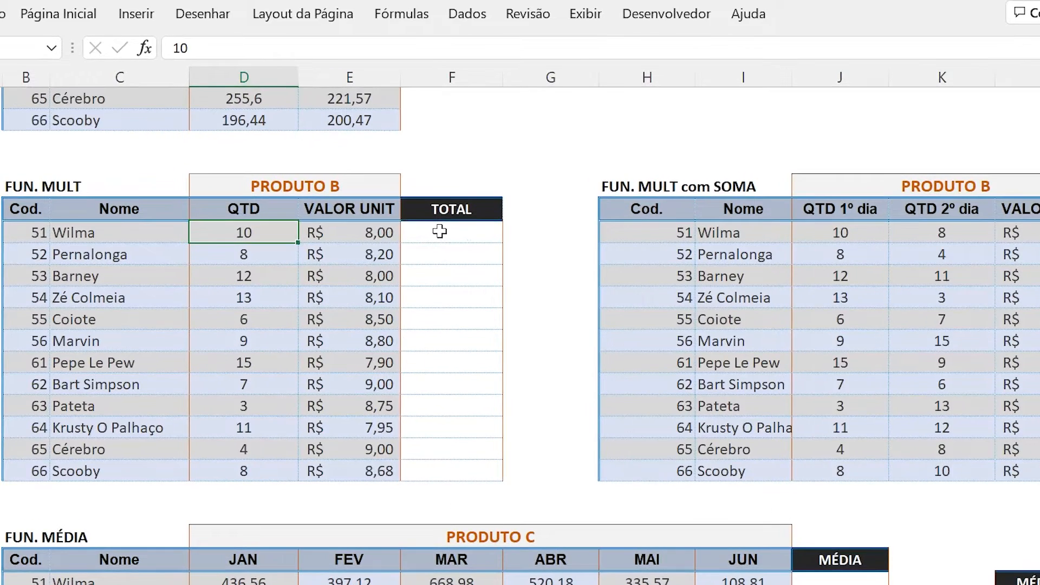
Multiply QTD by VALOR UNIT for the first PRODUTO B row in TOTAL cell F22 with the formula =MULT(D22;E22)
click(440, 231)
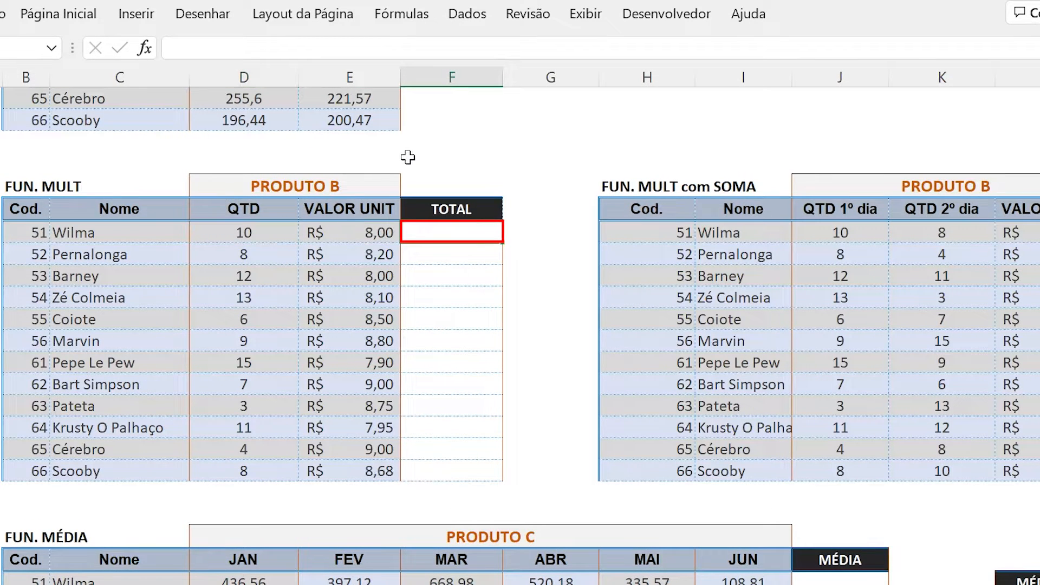
text(=)
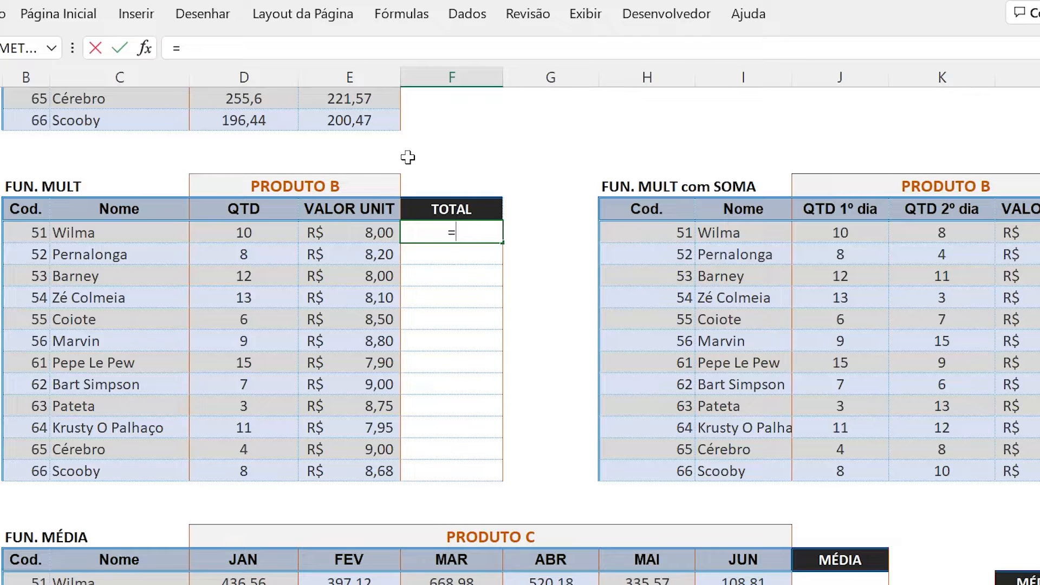
text(MULT)
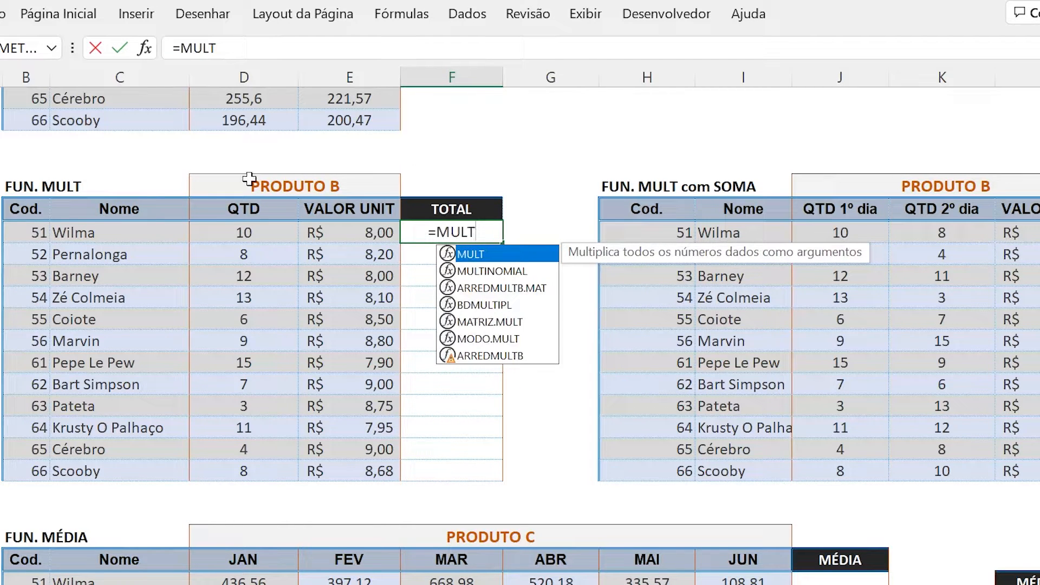
text(()
click(226, 235)
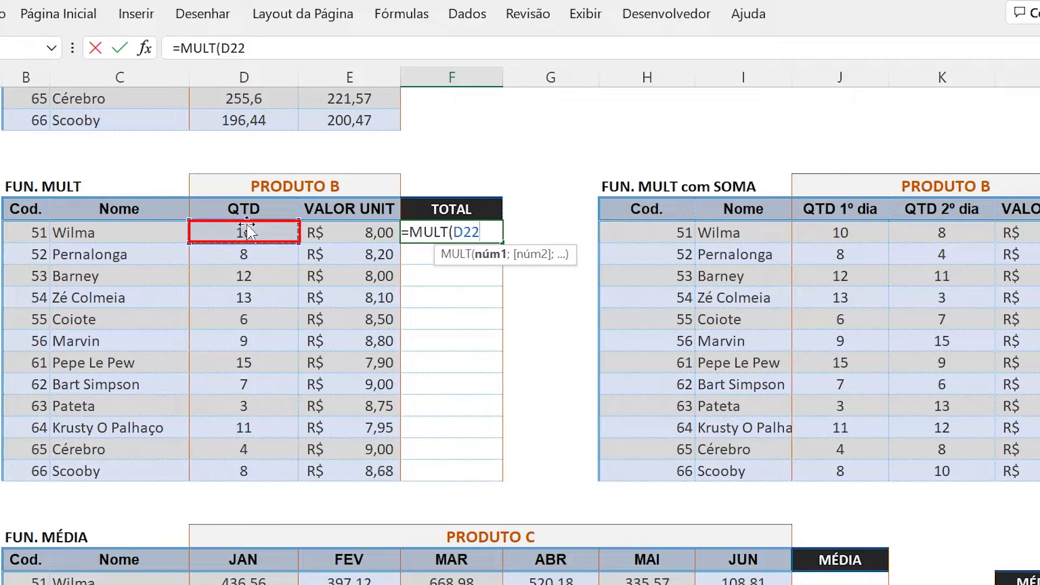
text(;)
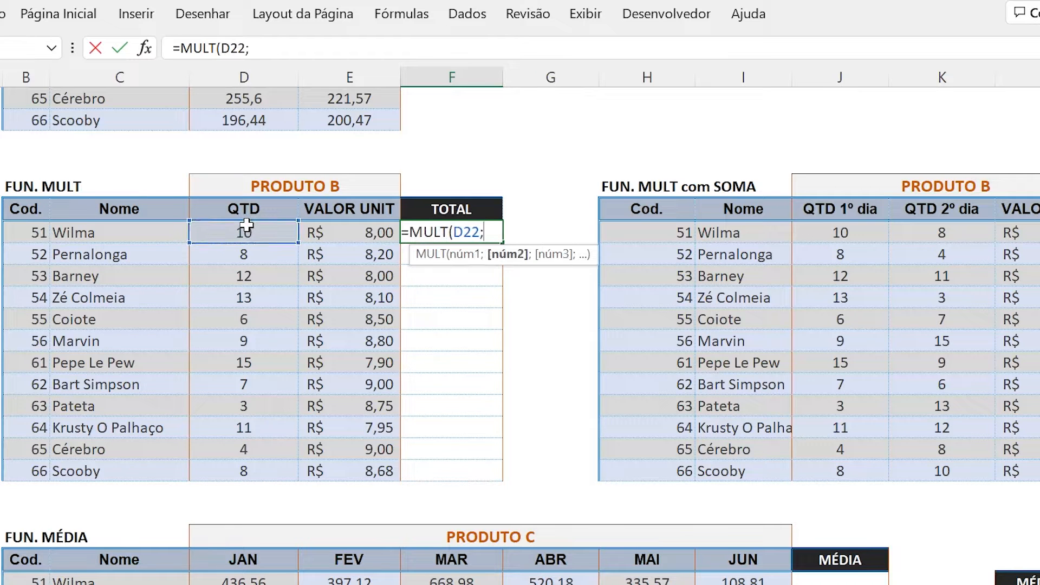
click(342, 237)
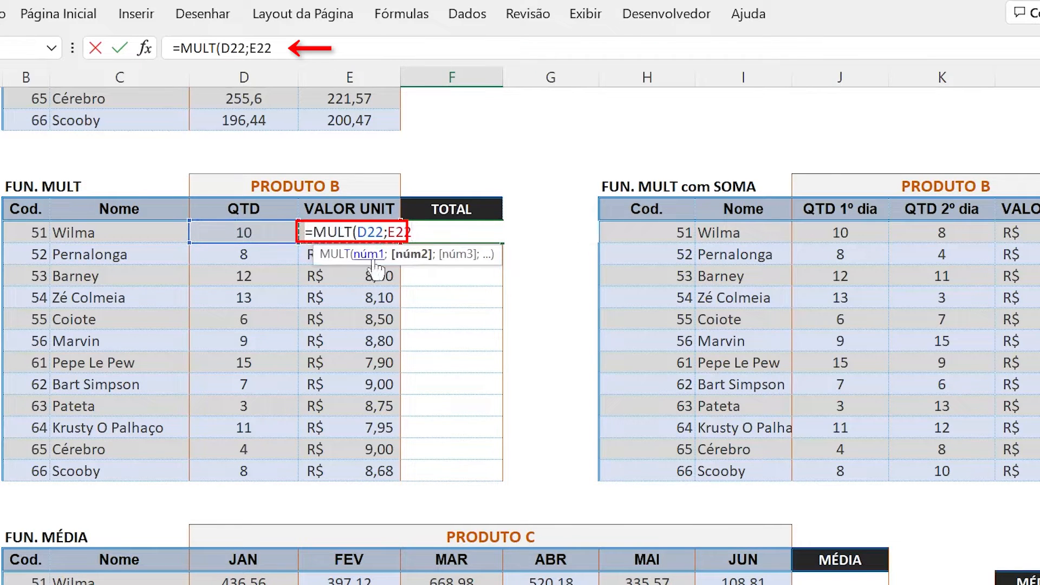
text())
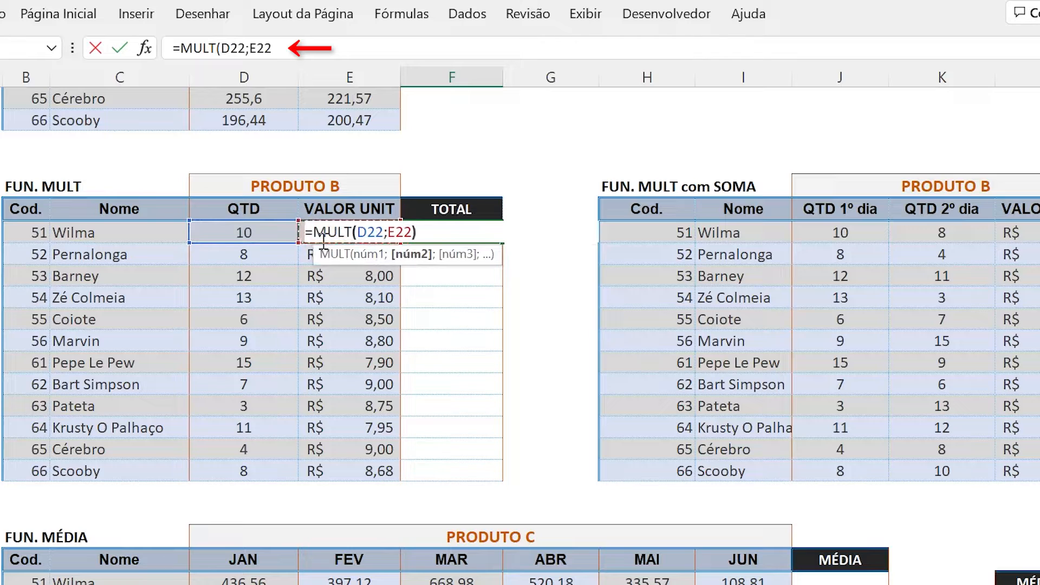
key(Return)
key(Up)
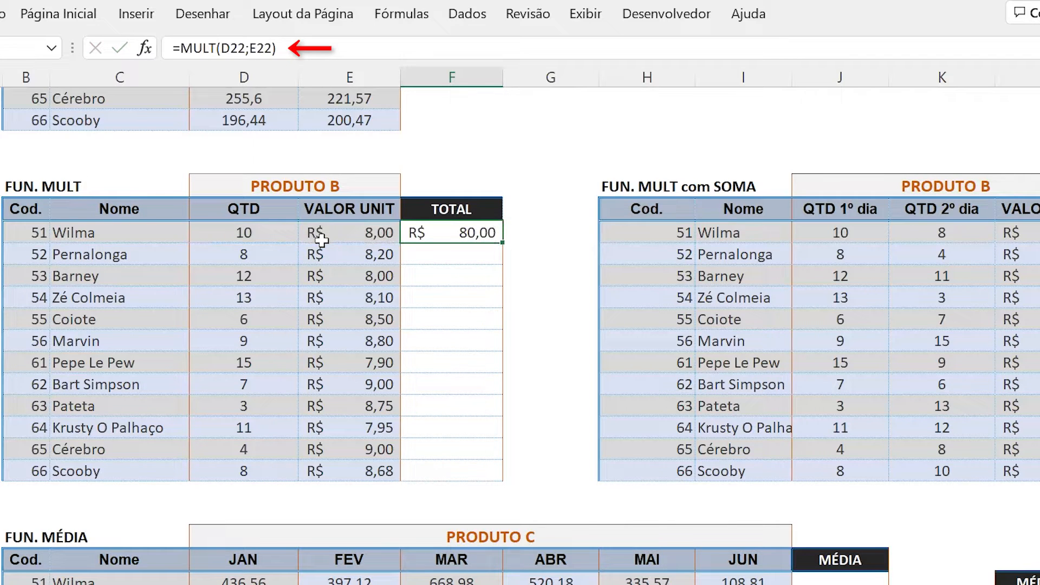
Calculate the second PRODUTO B row's TOTAL in F23 with =MULT(D23:E23) and fill the formula down through the last row
key(Down)
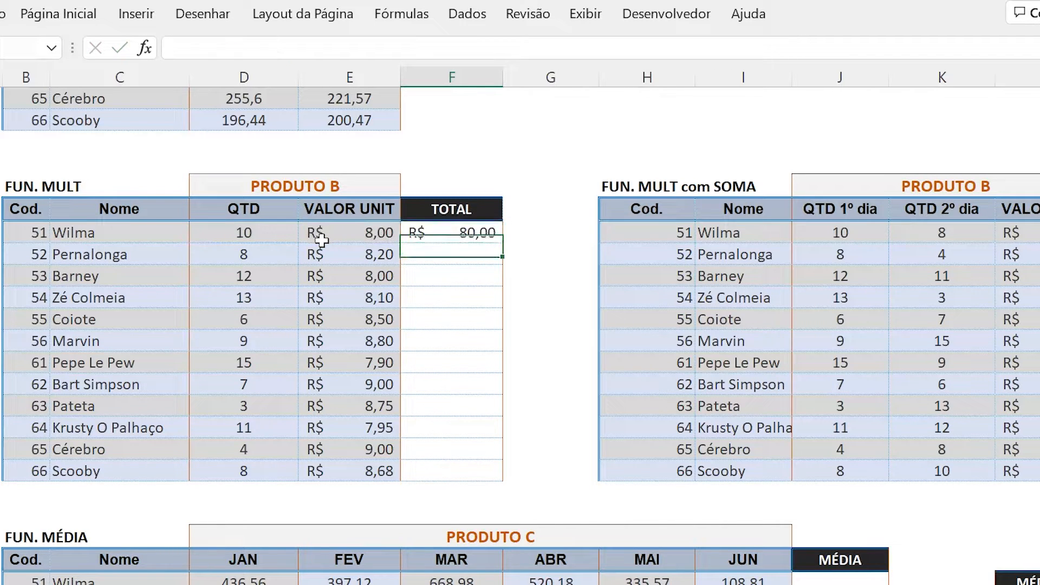
text(=MULT)
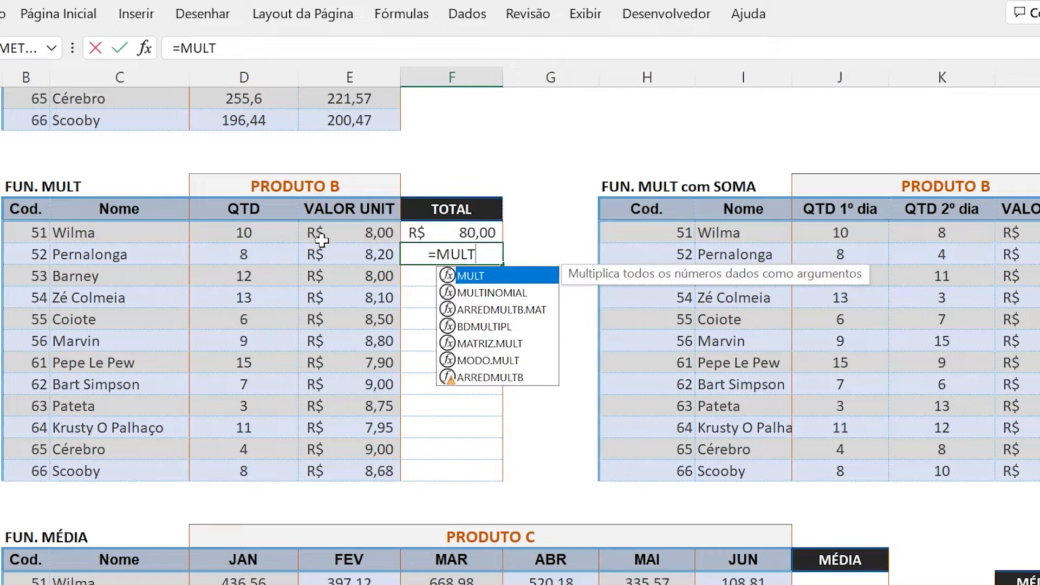
text(()
drag(233, 261, 347, 255)
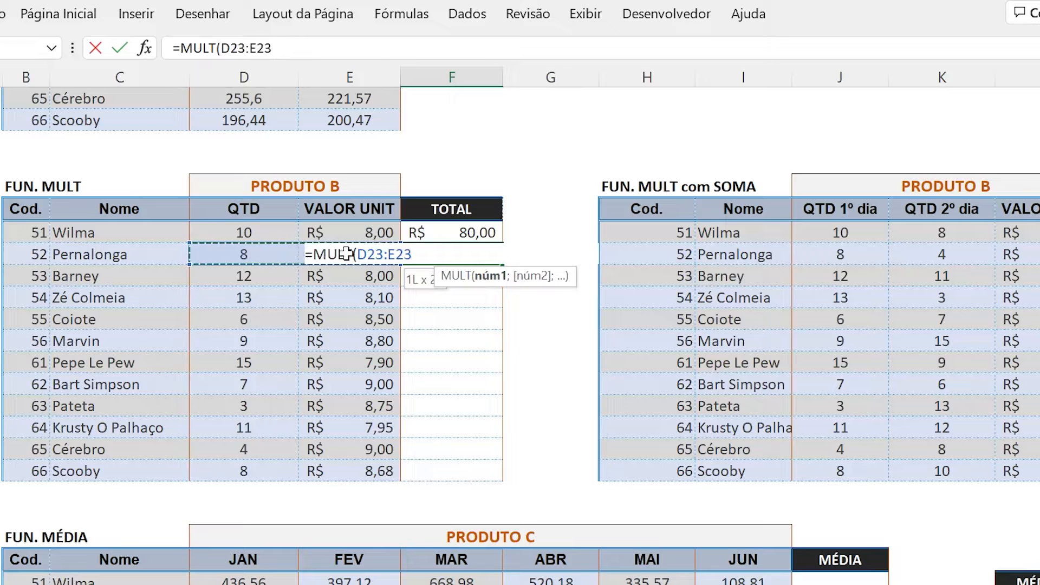
text())
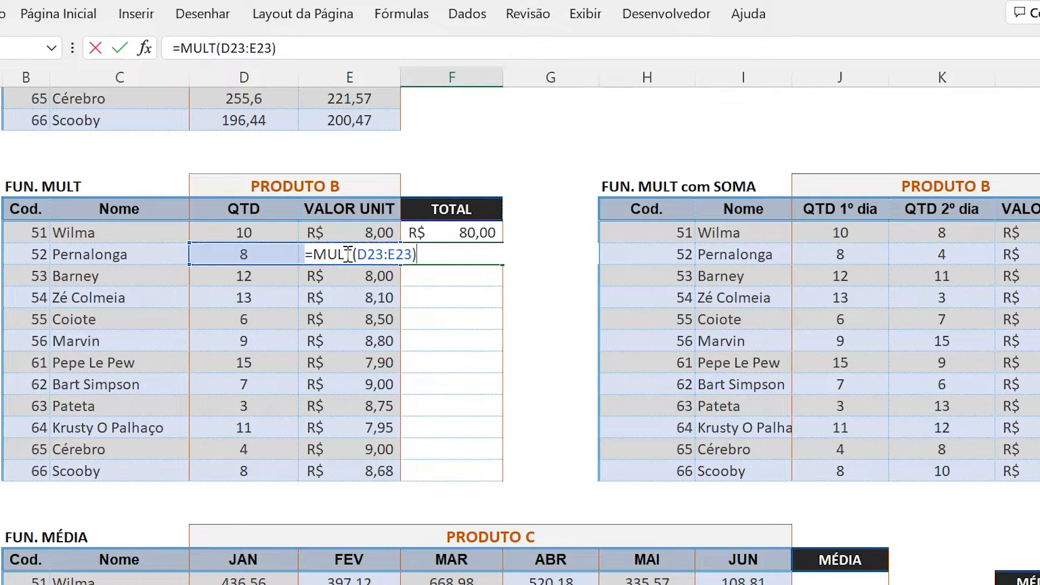
key(Return)
key(Up)
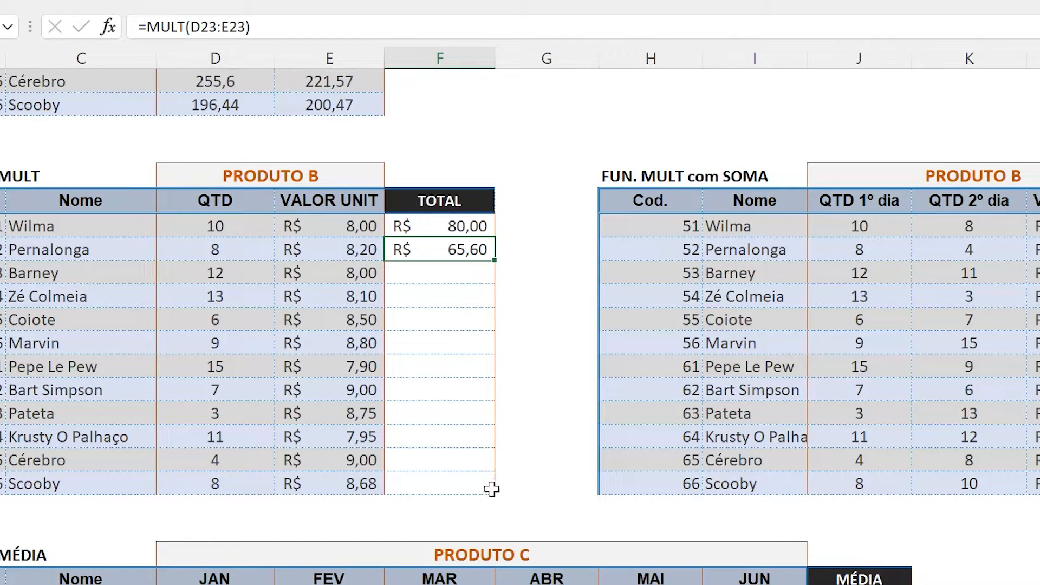
double_click(497, 265)
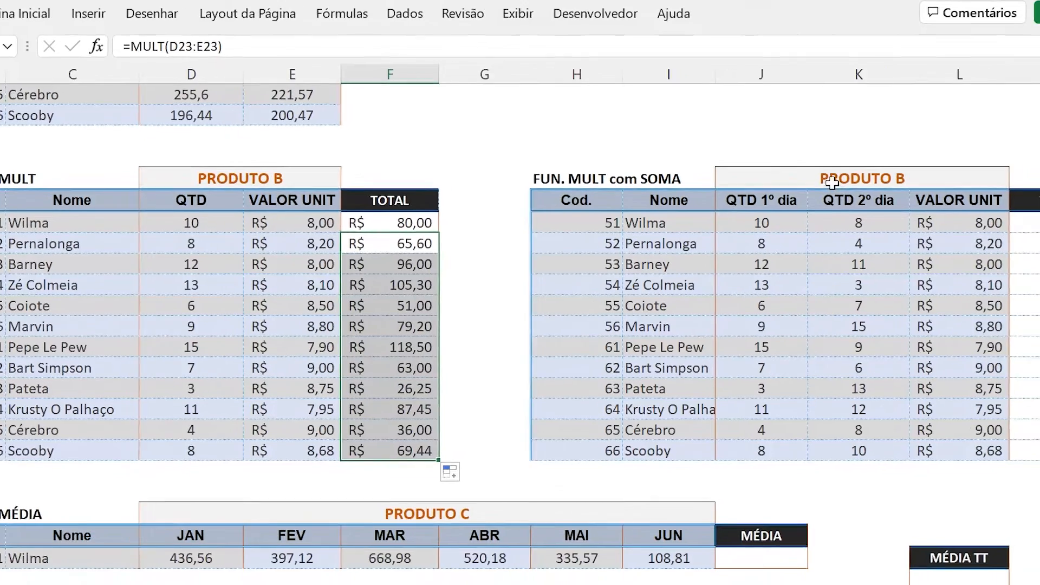
Add QTD 1º dia and QTD 2º dia for the first row of the FUN. MULT com SOMA table in M22 with =SOMA(J22:K22)
click(837, 182)
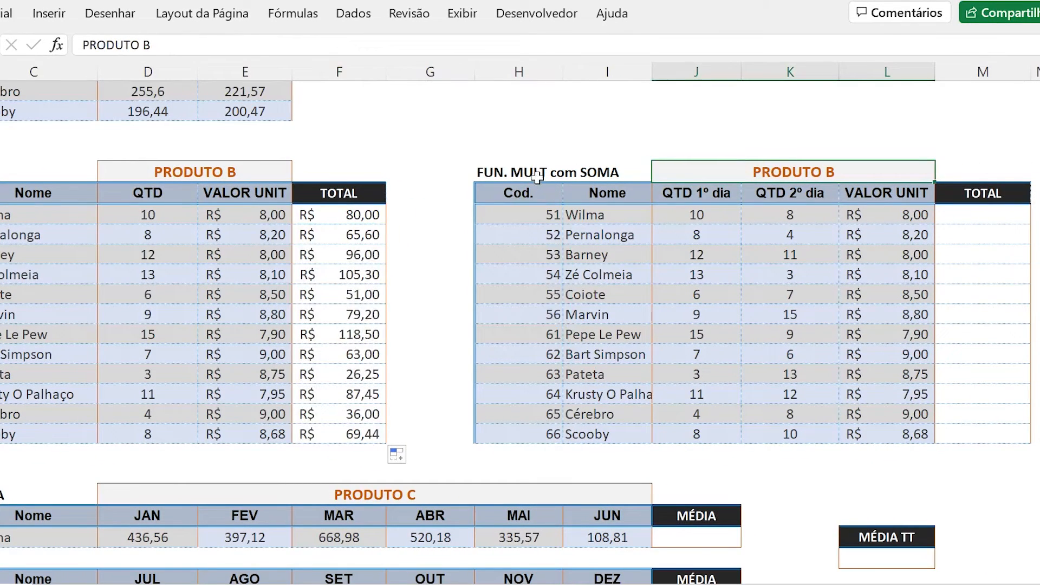
click(539, 175)
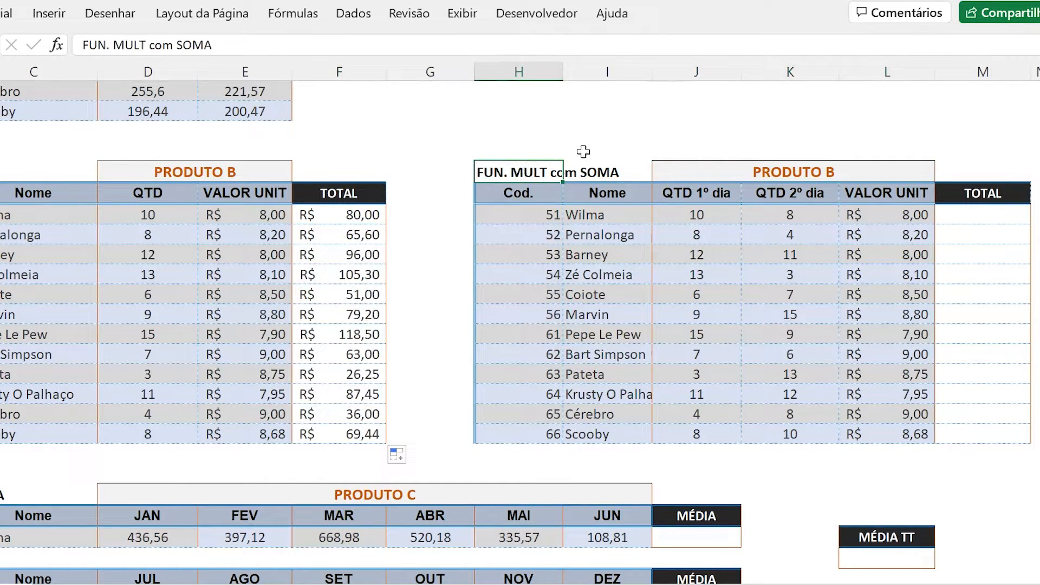
click(599, 170)
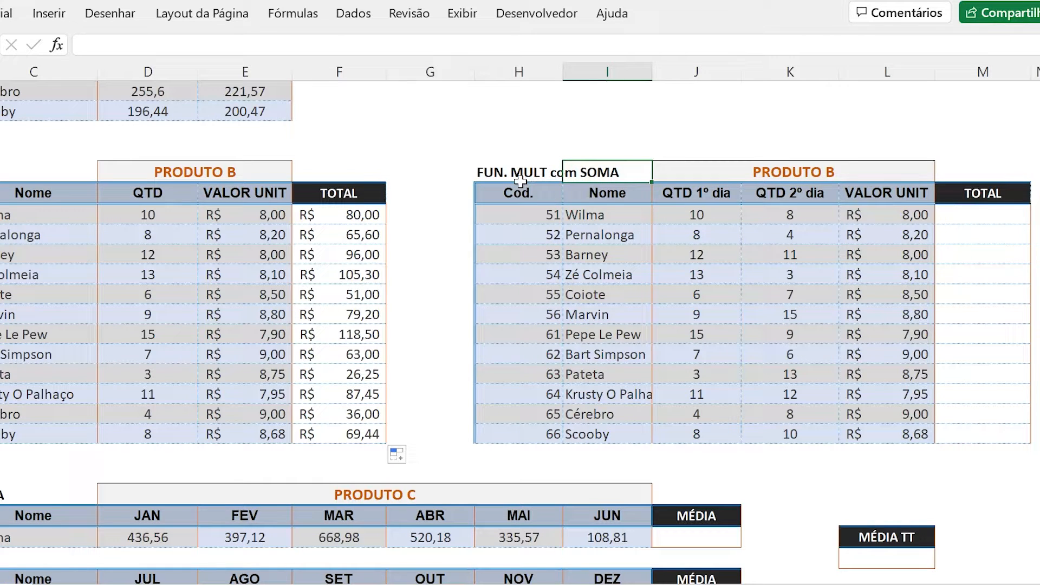
click(964, 218)
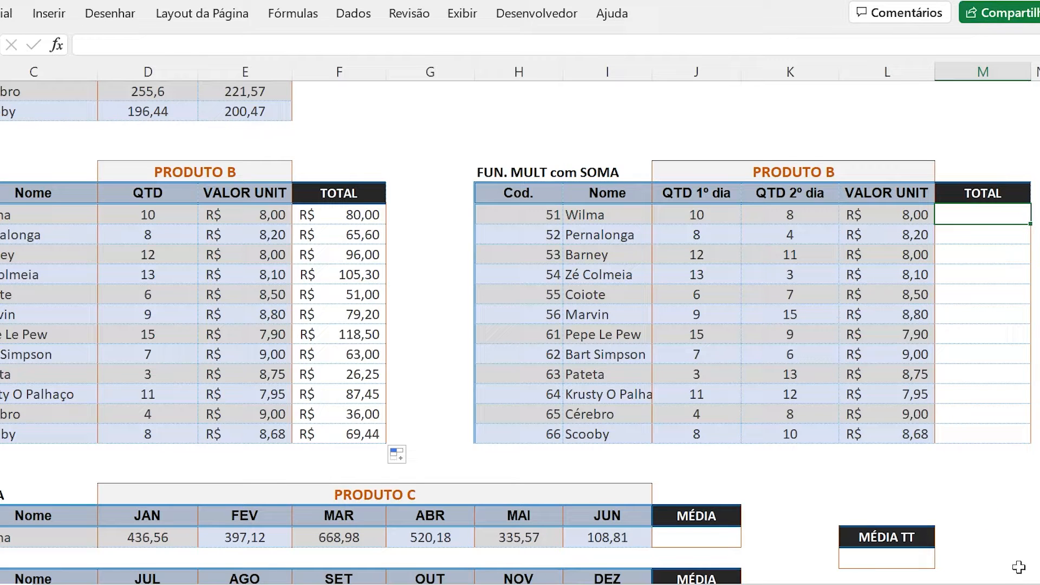
scroll(518, 324, right, 2)
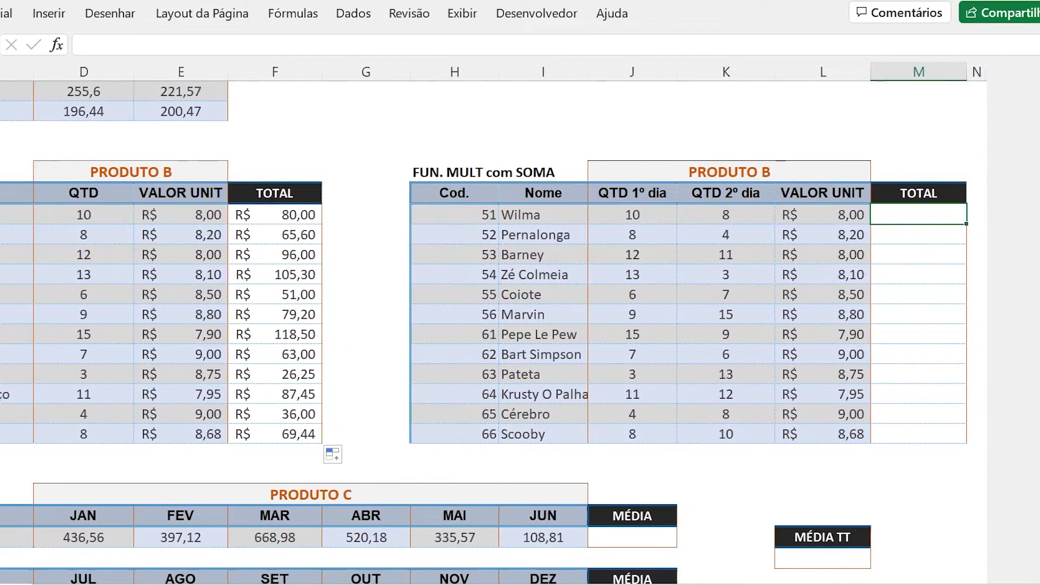
scroll(436, 324, right, 2)
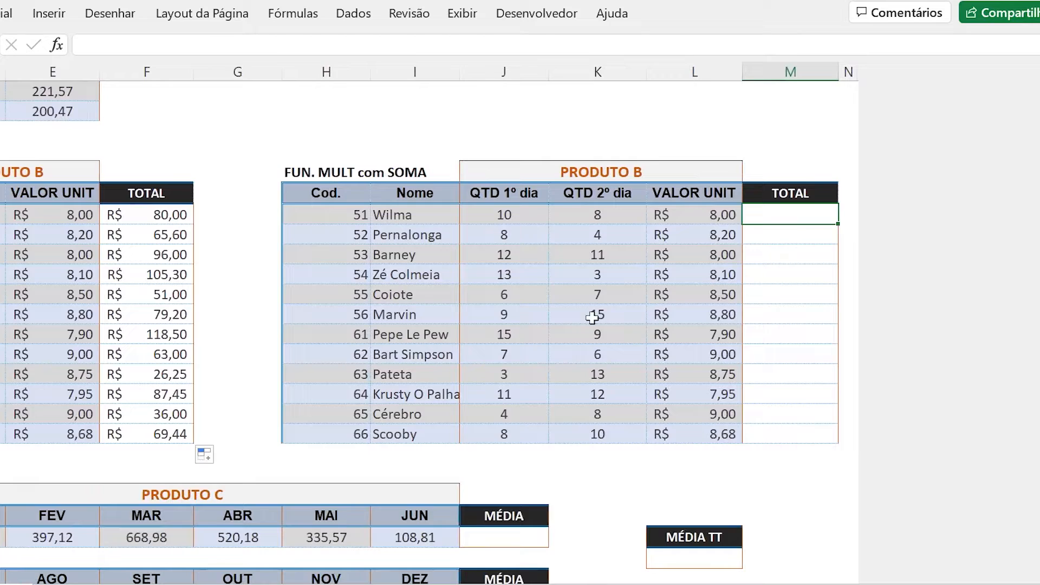
text(=)
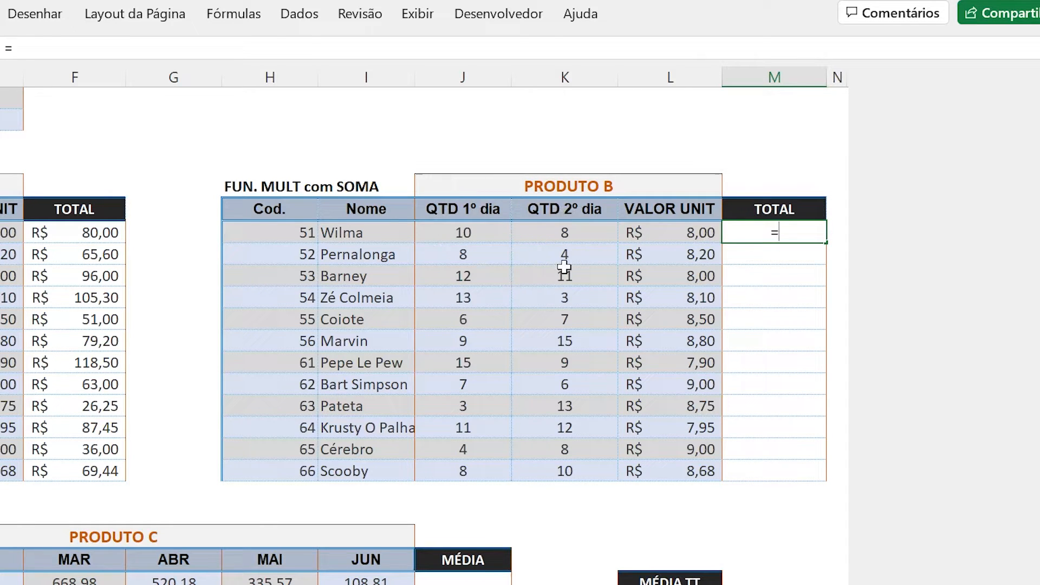
text(SOMA()
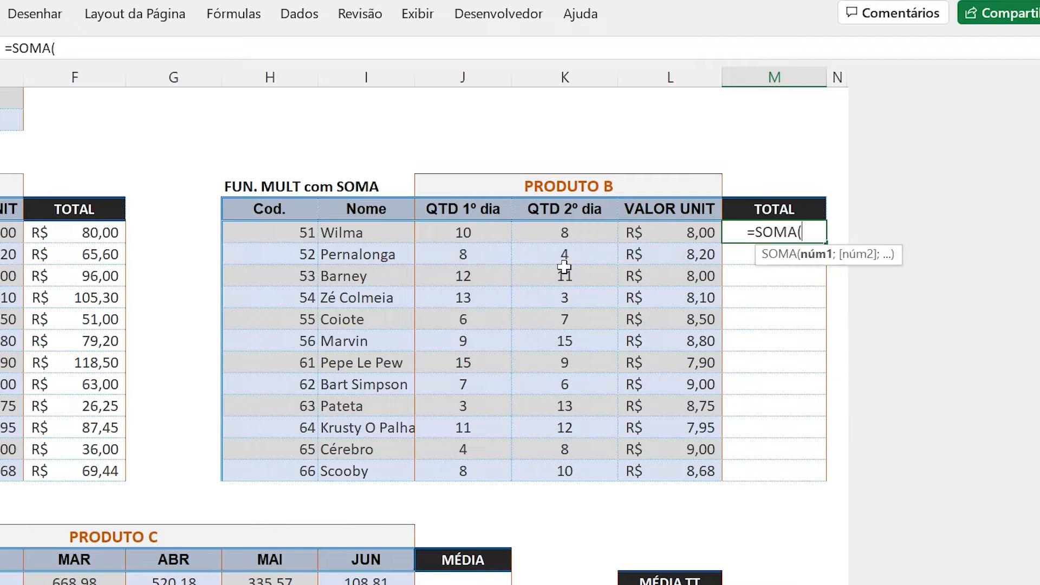
drag(473, 232, 531, 231)
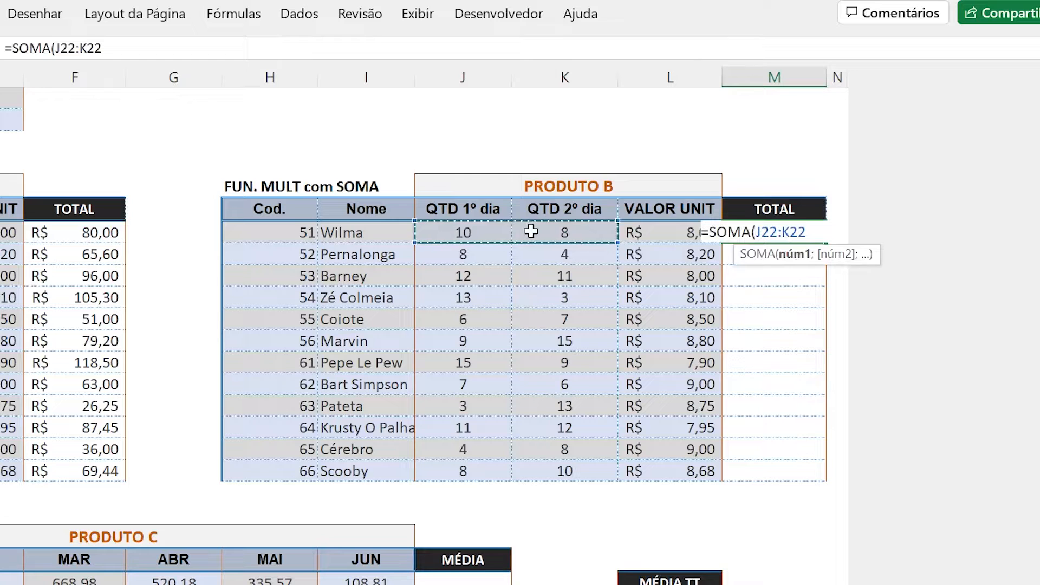
text())
key(Return)
key(Up)
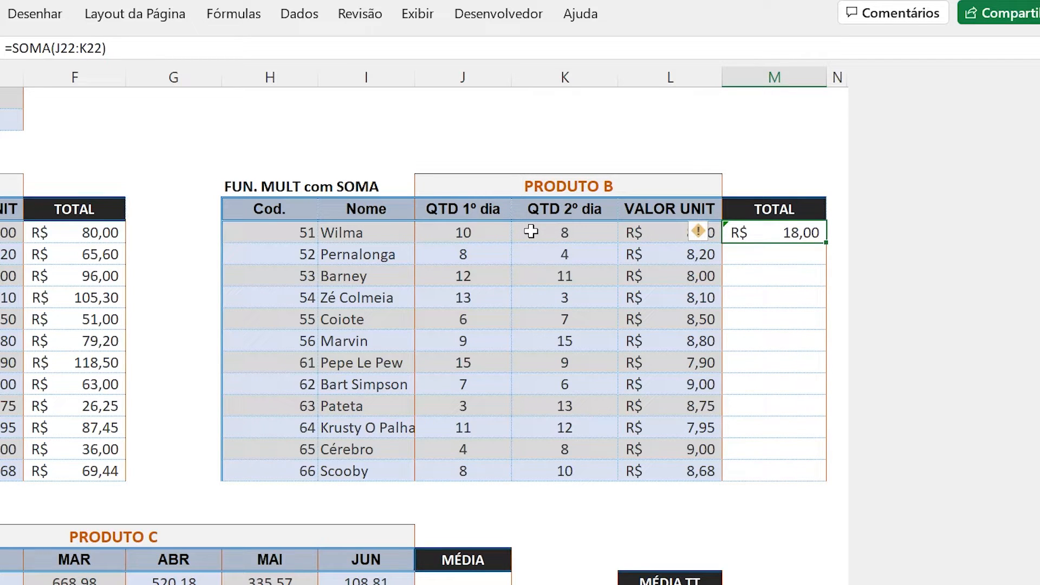
Nest the sum in M22 inside MULT to multiply it by VALOR UNIT, making the formula =MULT(SOMA(J22:K22);L22)
click(484, 216)
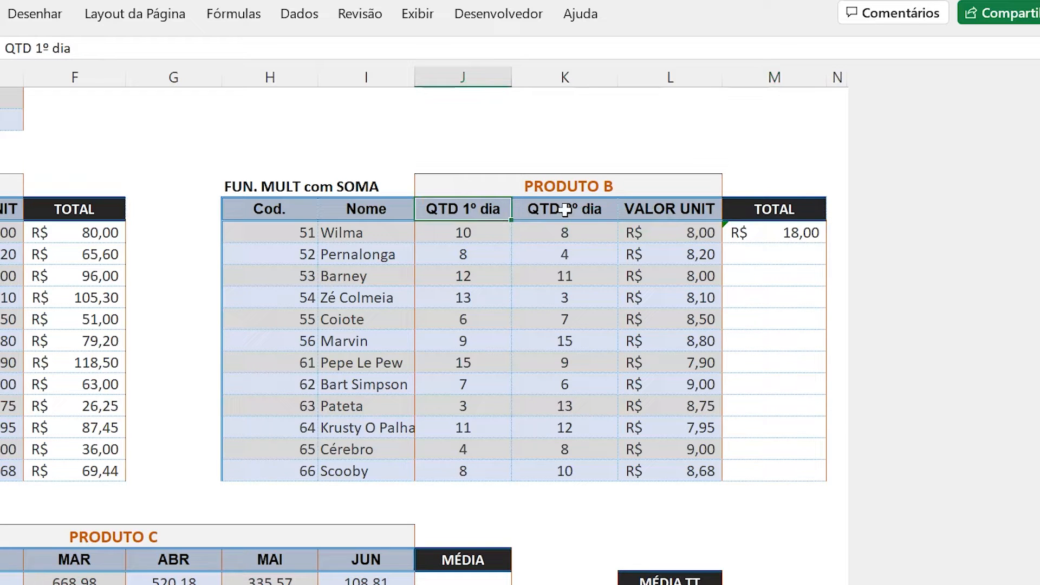
click(601, 207)
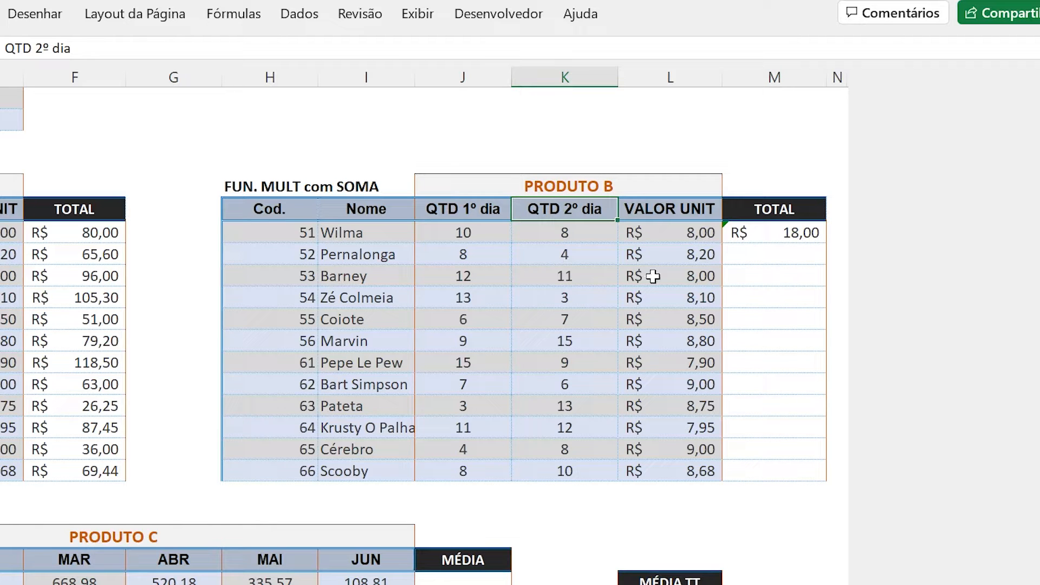
click(666, 227)
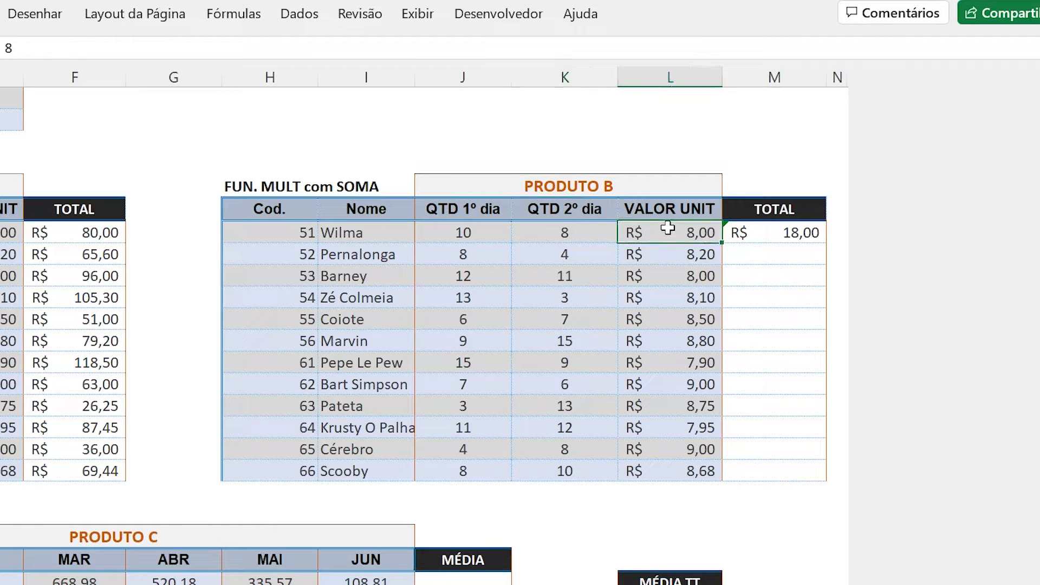
click(761, 233)
key(F2)
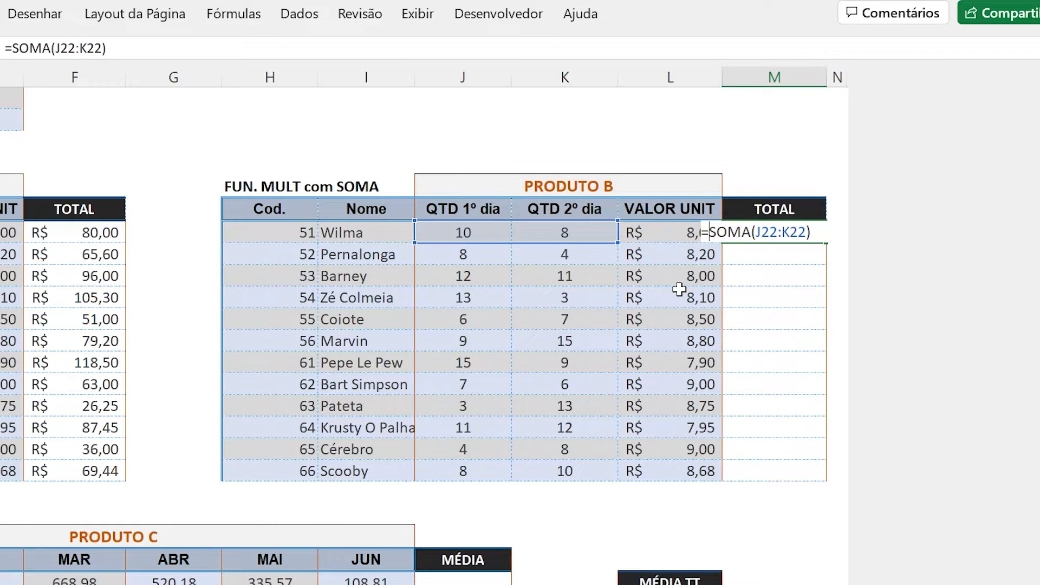
text(MULT)
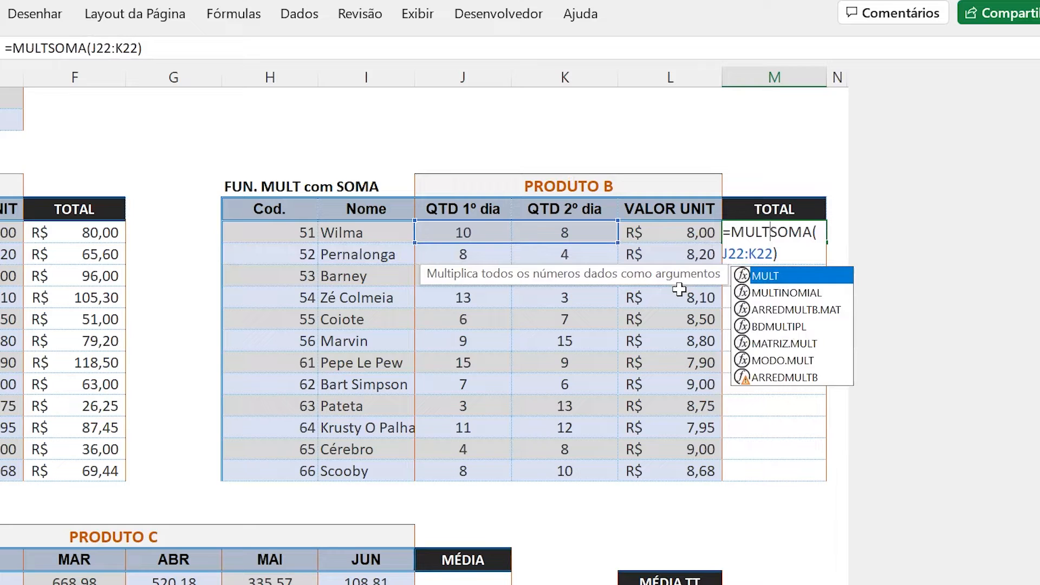
text(()
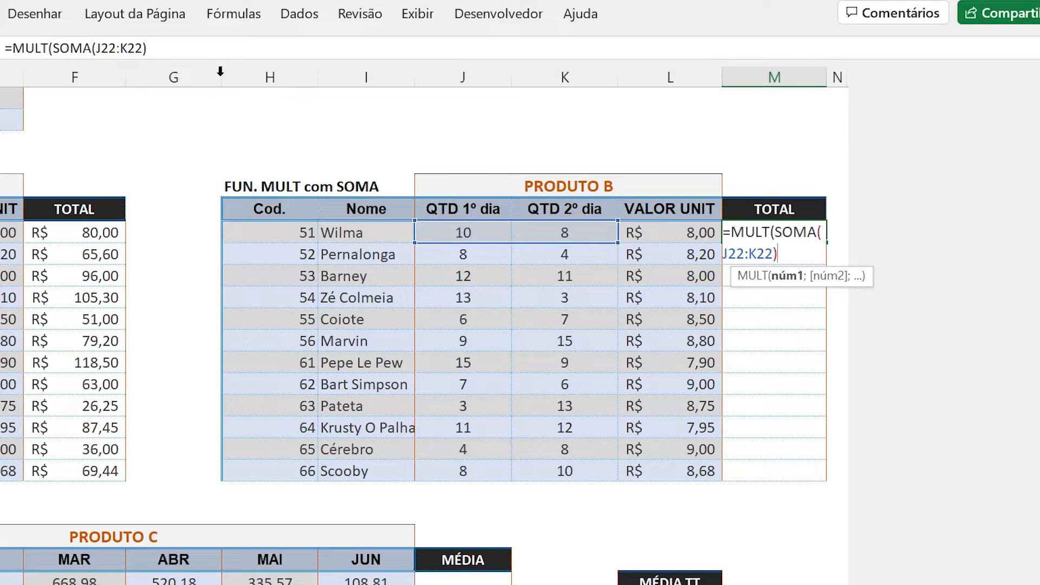
click(168, 48)
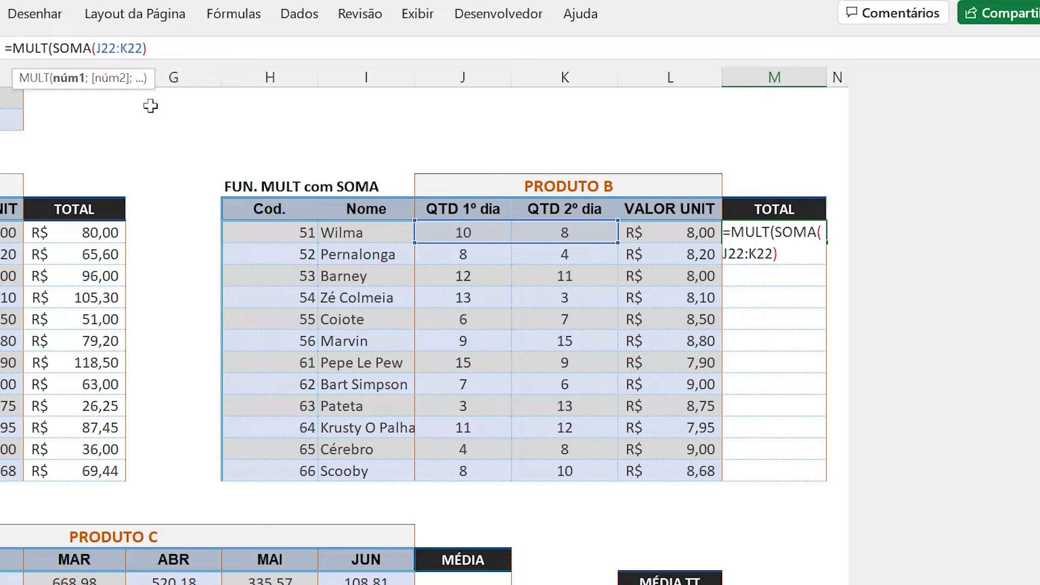
text(;)
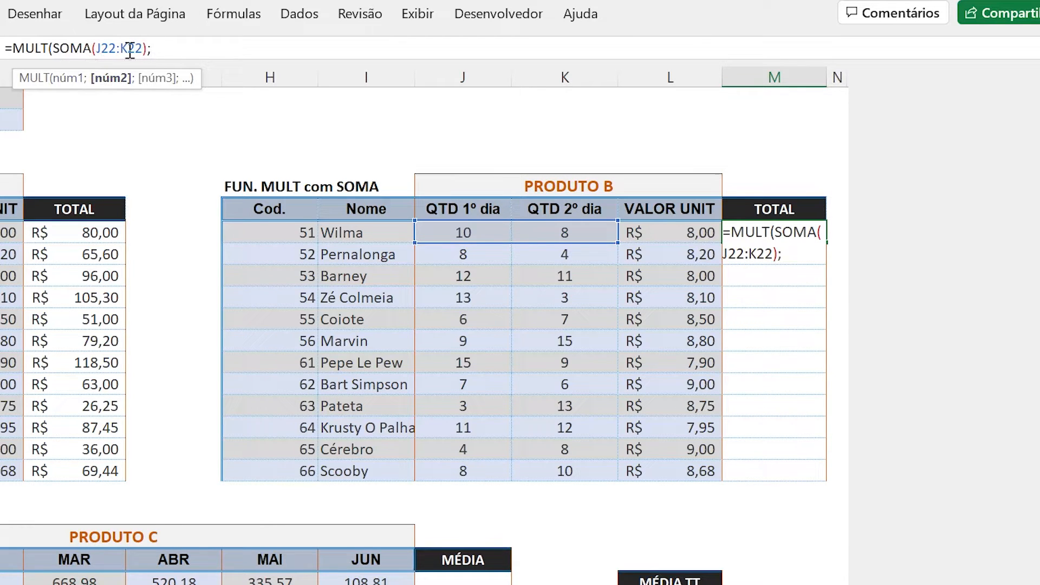
click(665, 233)
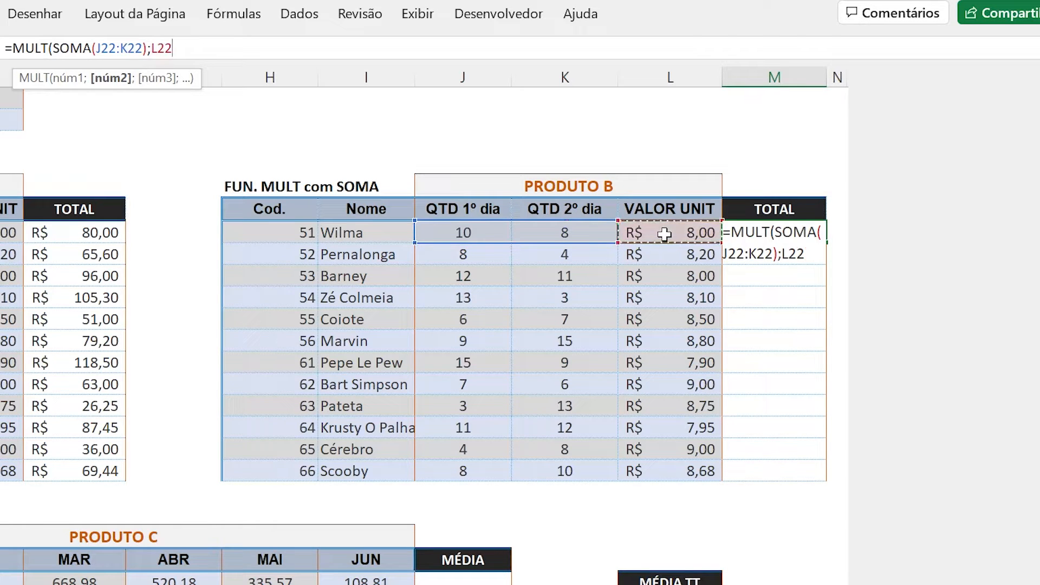
text())
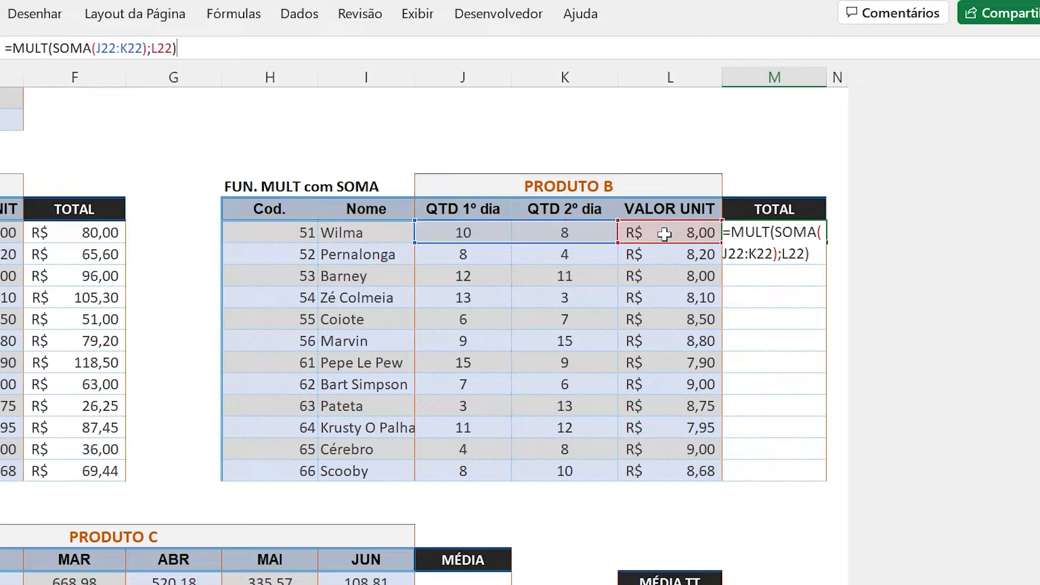
key(Return)
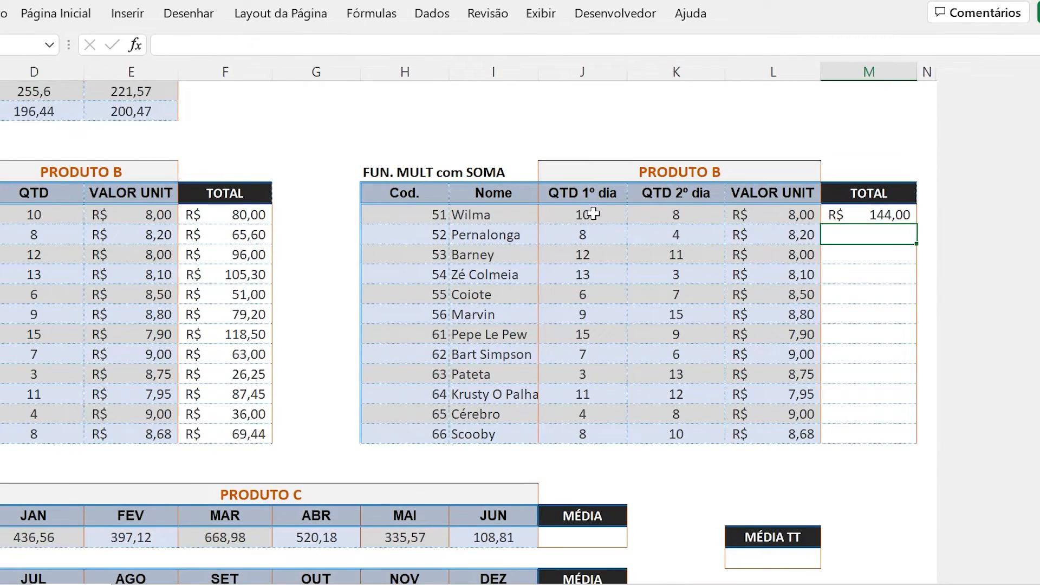
Fill the TOTAL formula from M22 down through the last row of the FUN. MULT com SOMA table
drag(593, 214, 655, 214)
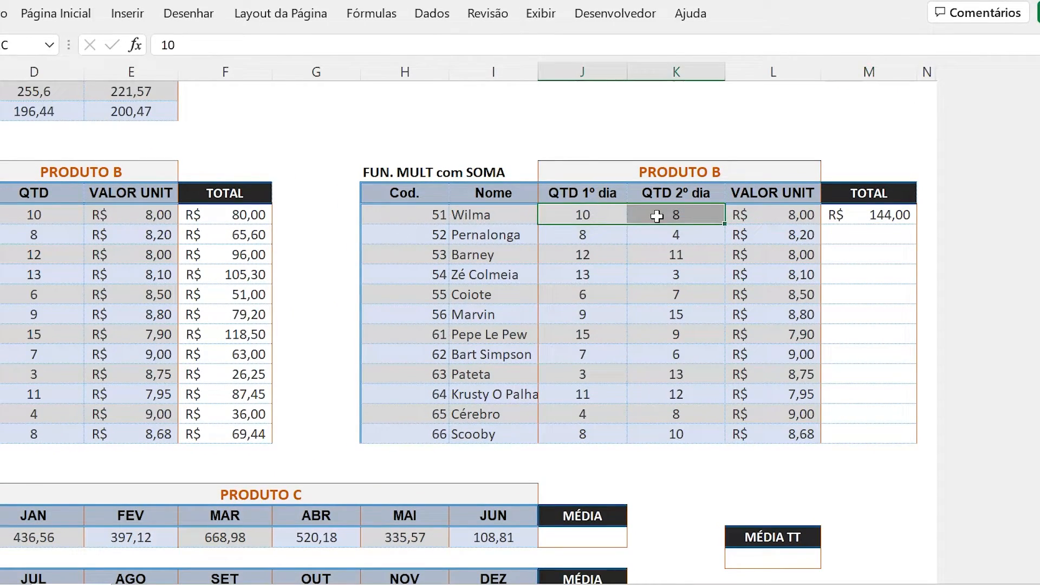
click(787, 216)
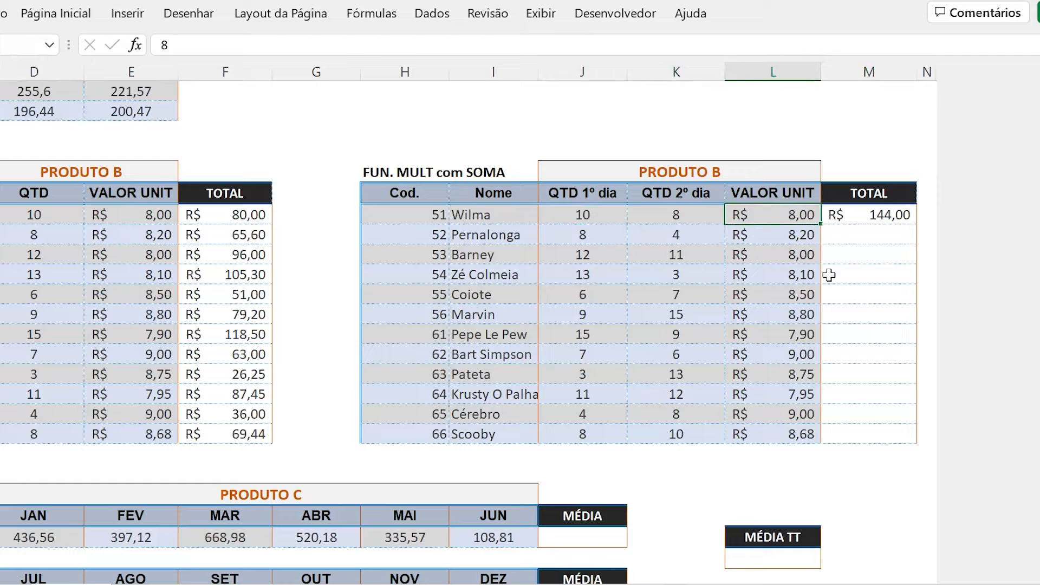
click(870, 219)
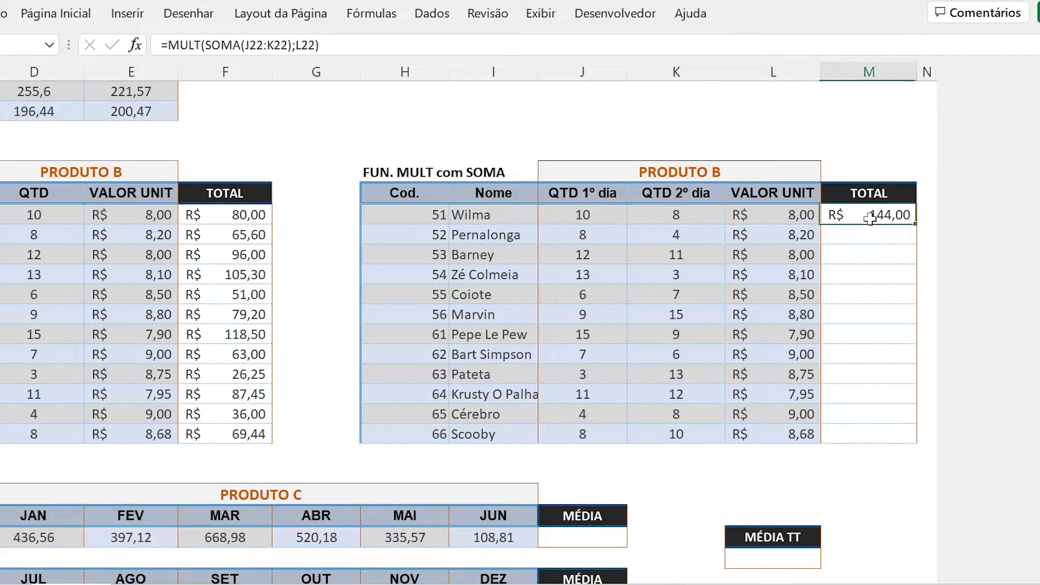
double_click(916, 226)
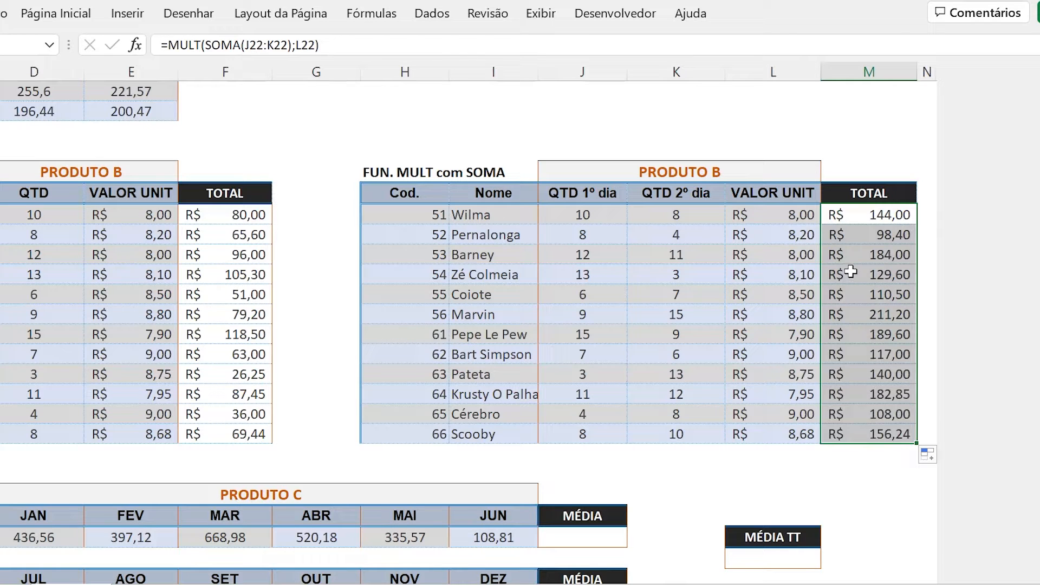
Check the cell references of the copied formulas in TOTAL cells M23 to M25
key(Down)
key(F2)
key(Return)
key(F2)
key(Return)
key(F2)
key(Return)
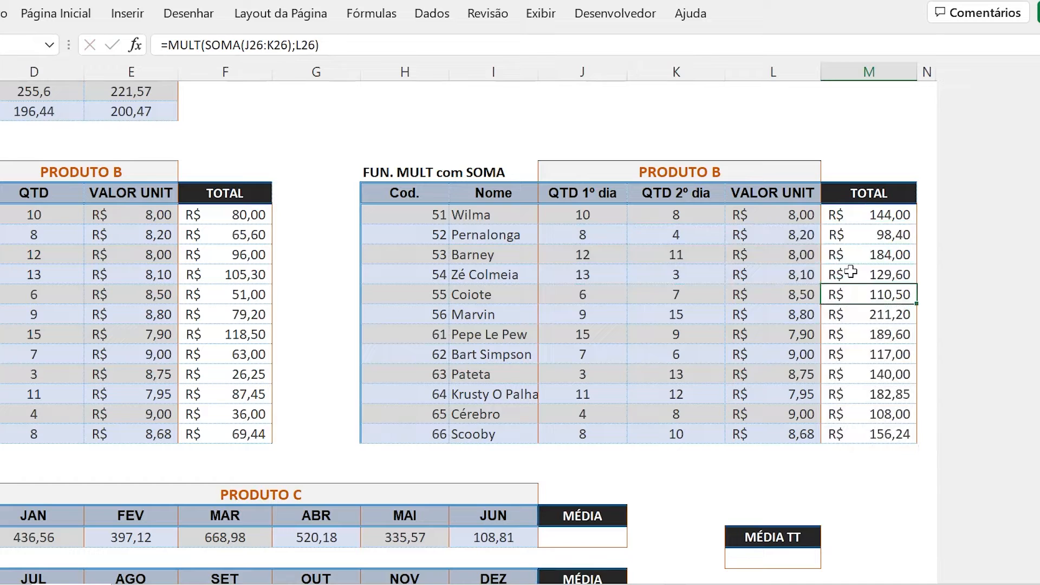
Bring the FUN. MÉDIA section with the two PRODUTO C tables into view and select its title cell
key(Left)
key(Home)
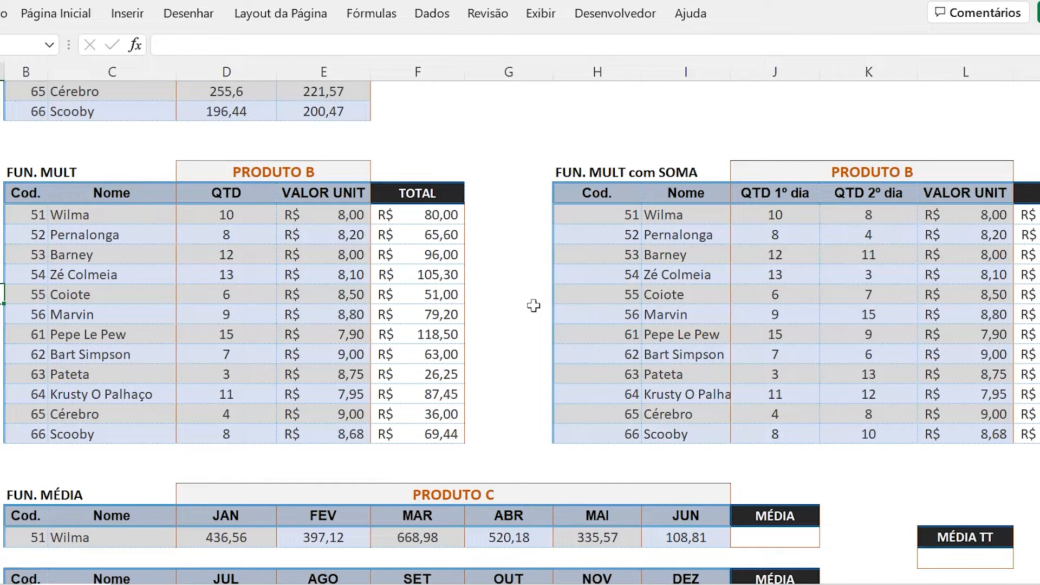
click(64, 485)
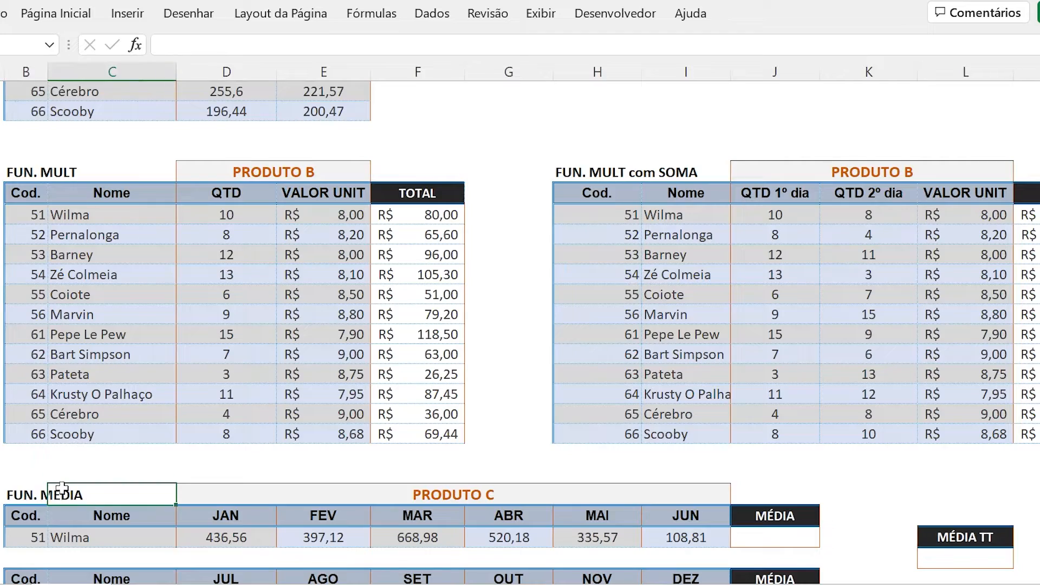
scroll(209, 421, down, 2)
scroll(209, 421, down, 1)
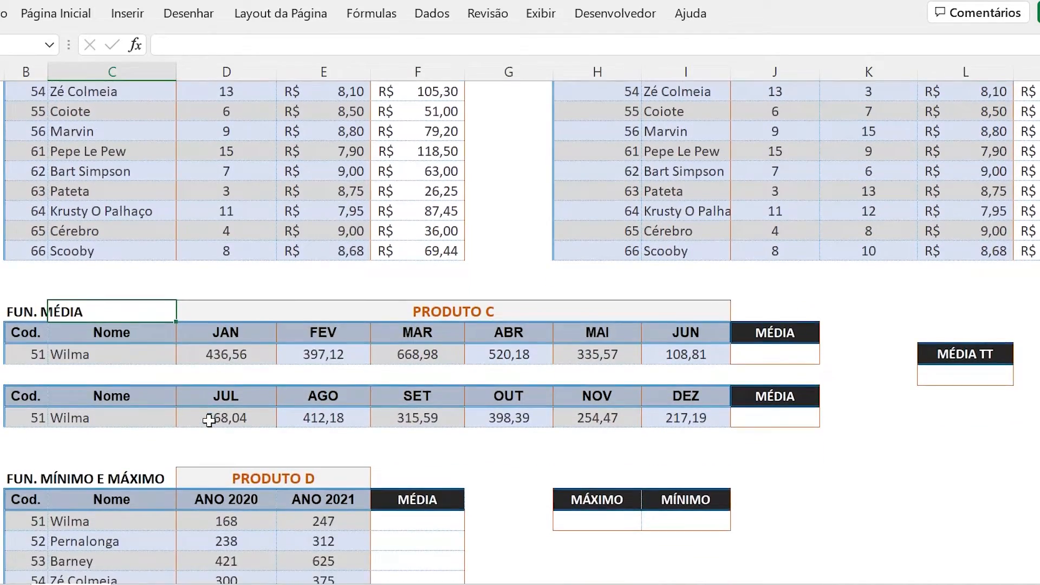
scroll(210, 421, down, 2)
scroll(233, 400, down, 2)
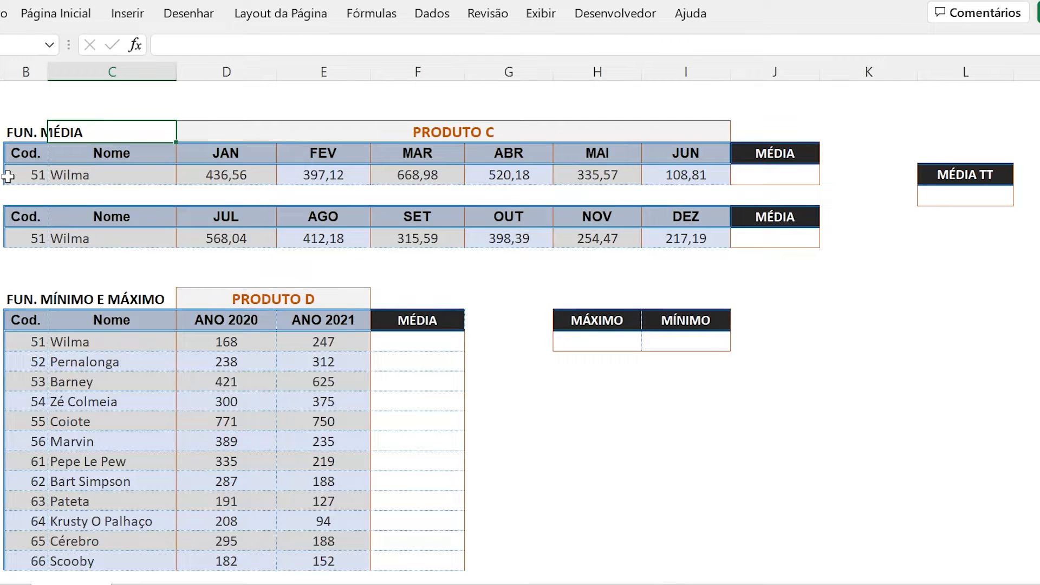
key(Left)
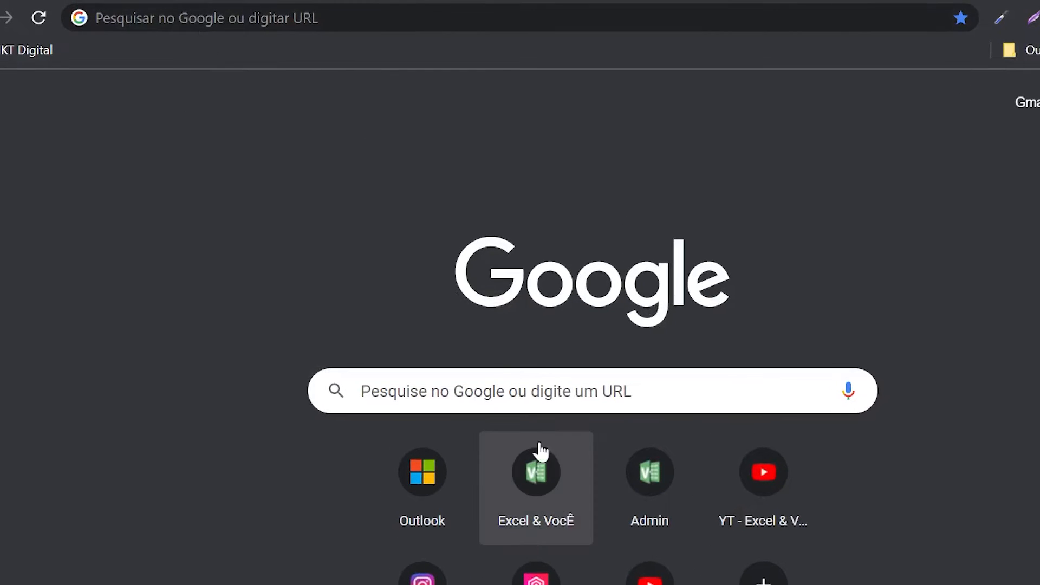
Switch to the browser, open the Excel & Você website and look through its lessons and the Cursos section
click(534, 477)
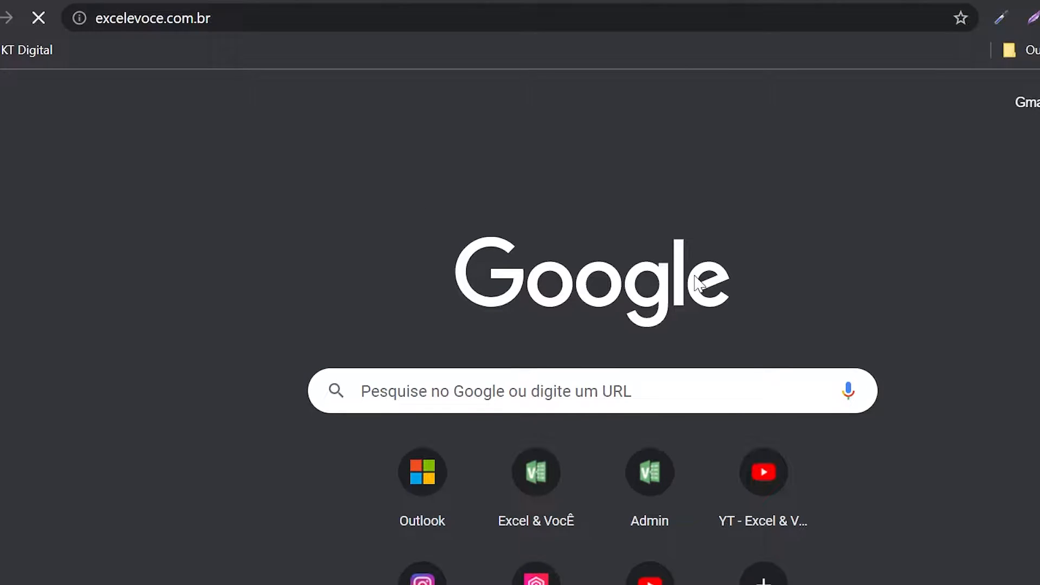
scroll(526, 260, down, 3)
scroll(529, 266, down, 5)
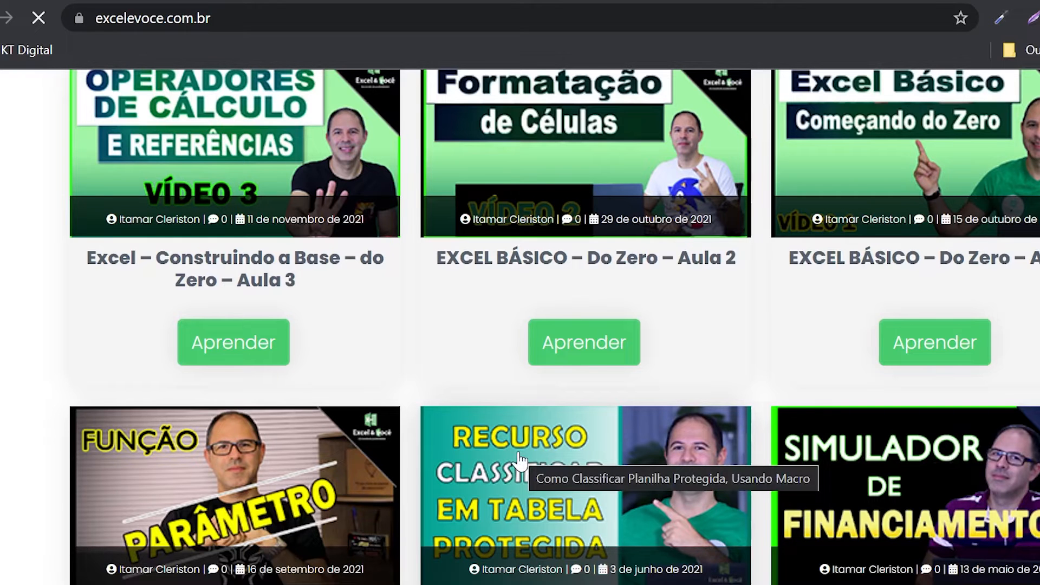
scroll(515, 459, down, 10)
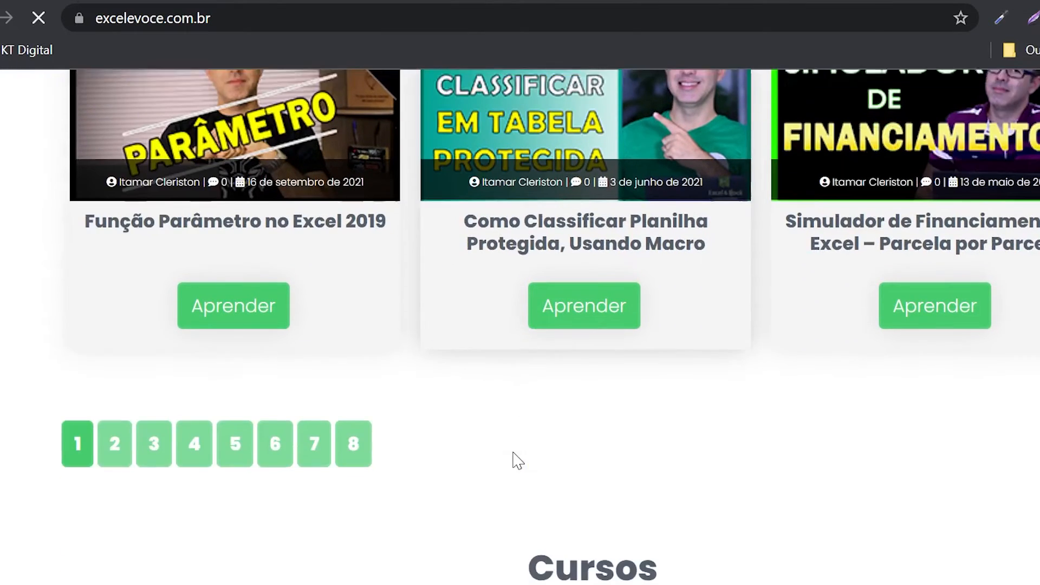
scroll(511, 451, down, 4)
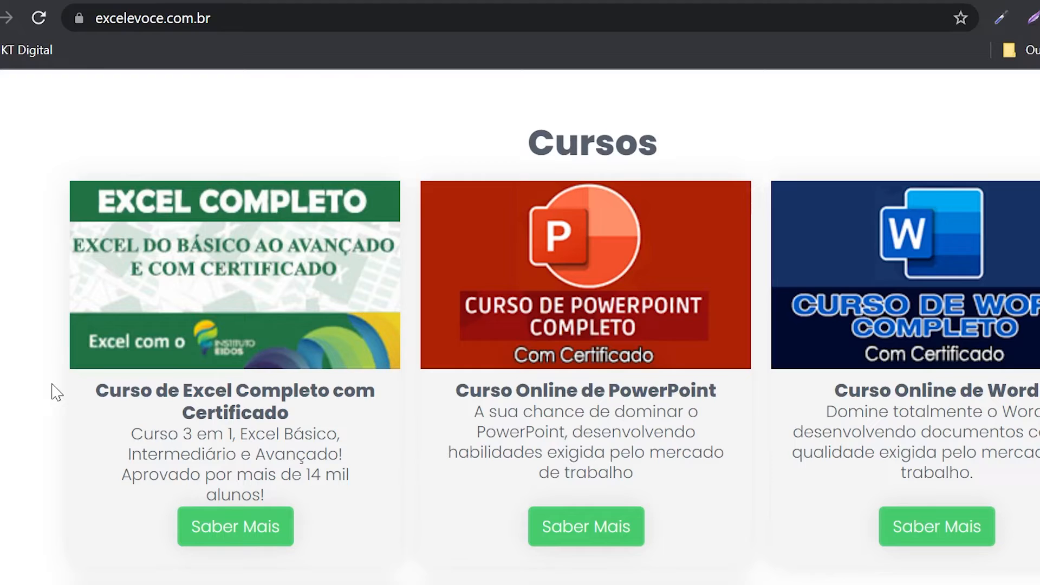
scroll(55, 391, down, 5)
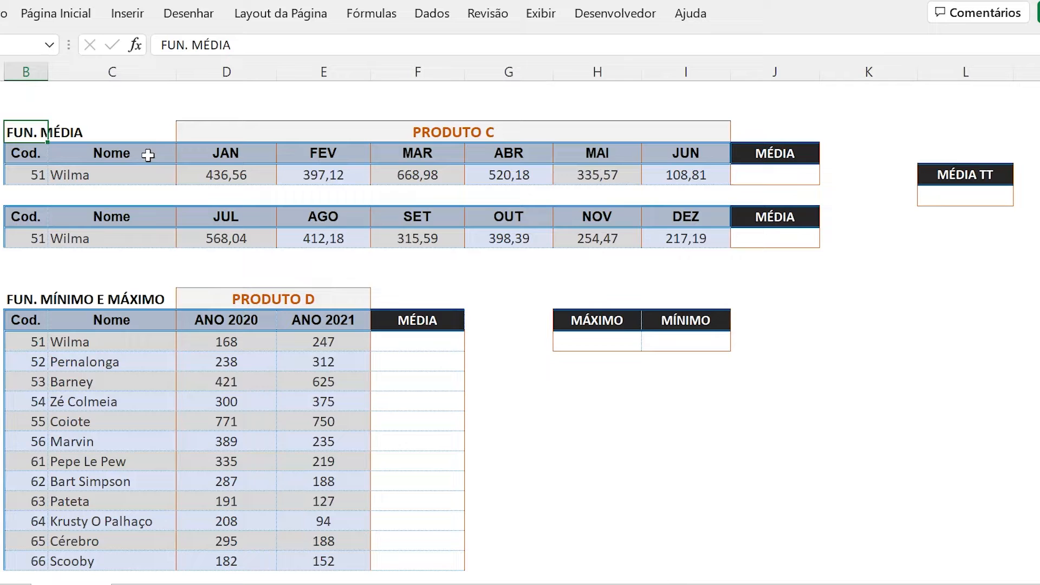
Switch back to Excel and review the PRODUTO C tables' title, name, months, both MÉDIA cells and the MÉDIA TT cell
click(318, 126)
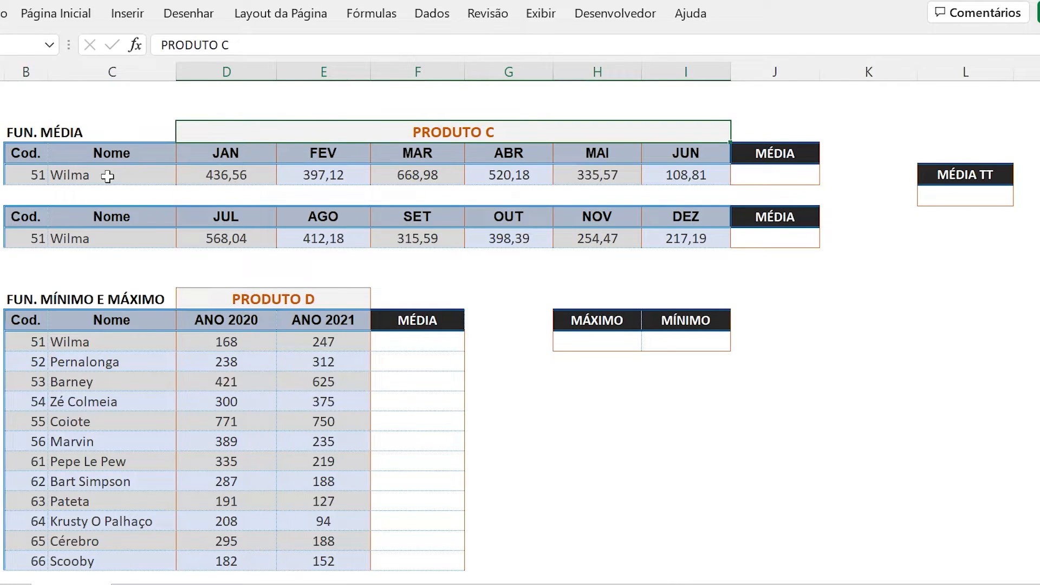
click(88, 173)
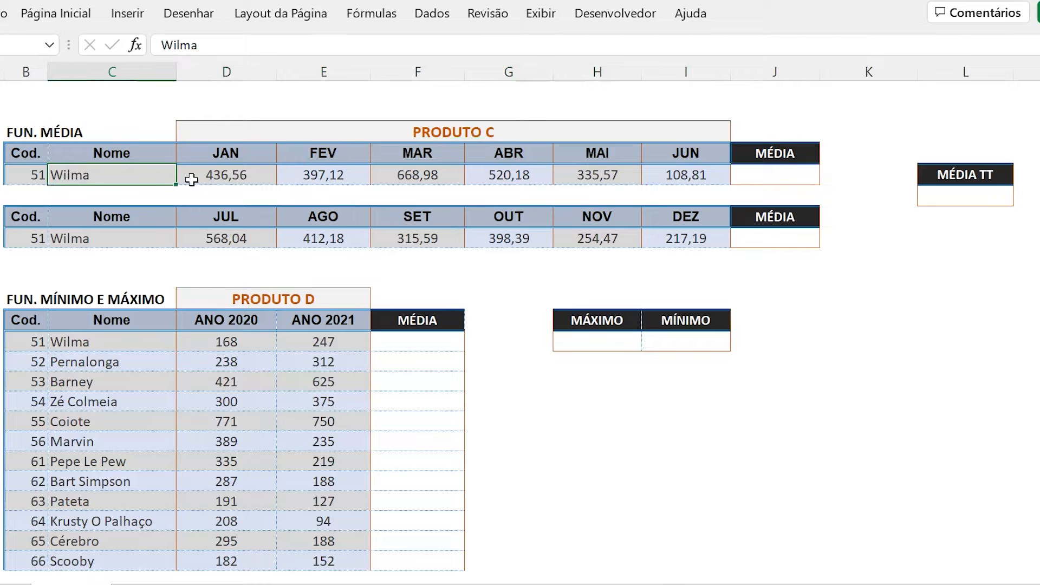
click(240, 156)
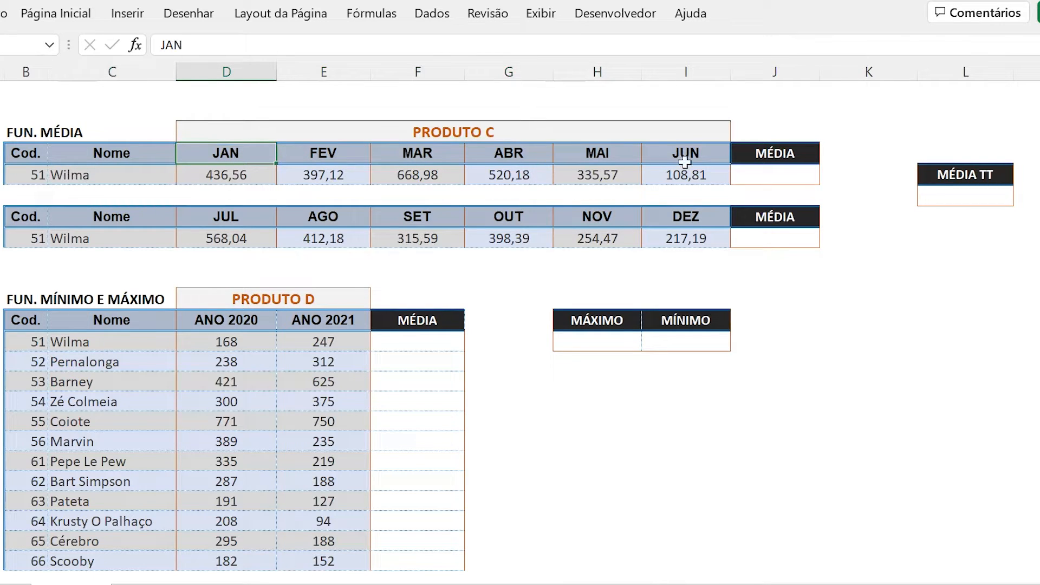
click(764, 173)
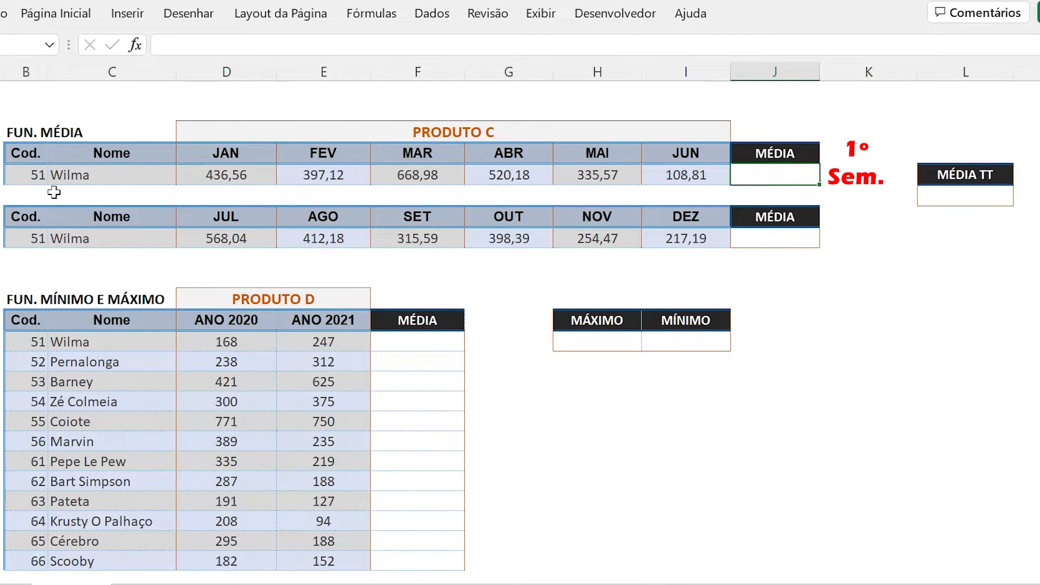
click(794, 236)
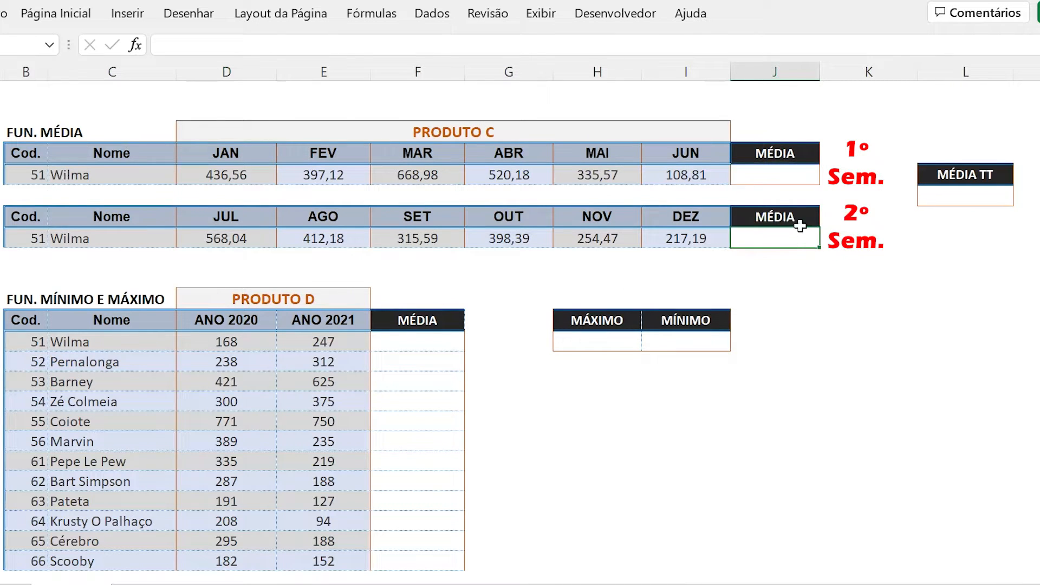
click(968, 195)
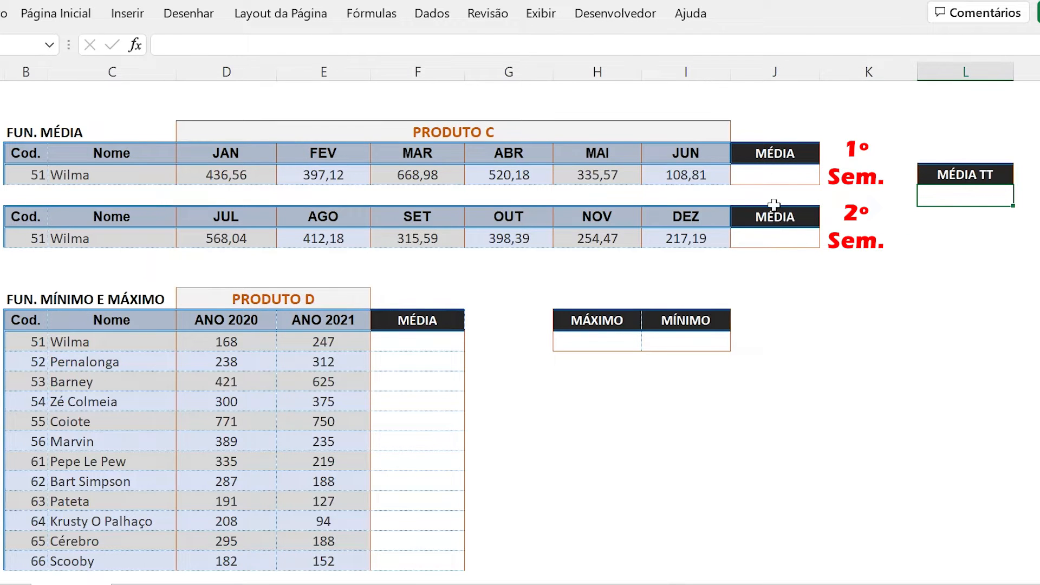
Begin a MÉDIA formula in J38, the MÉDIA cell of the January-to-June table of PRODUTO C
click(768, 174)
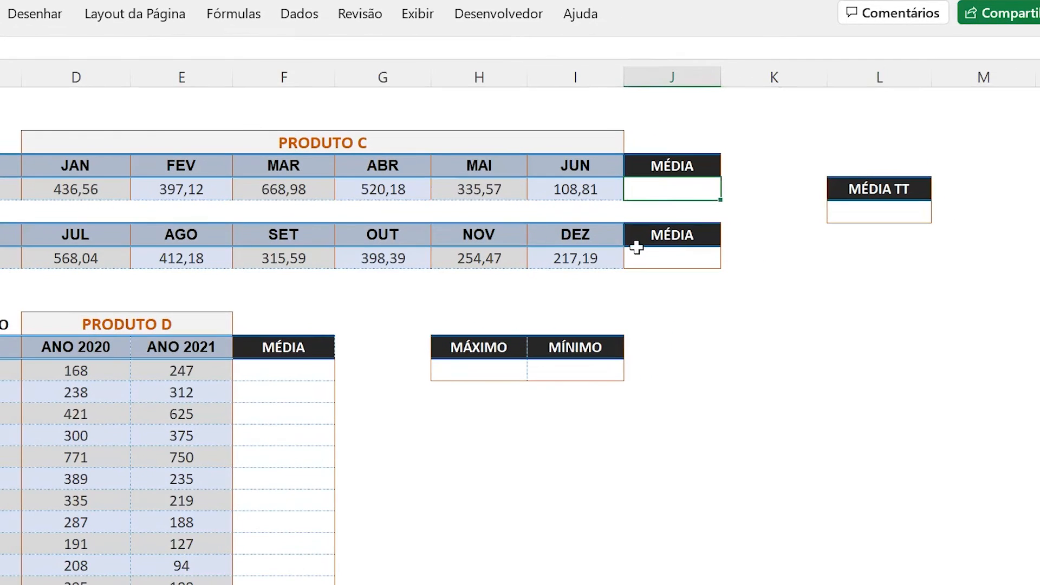
text(=MÉDIA()
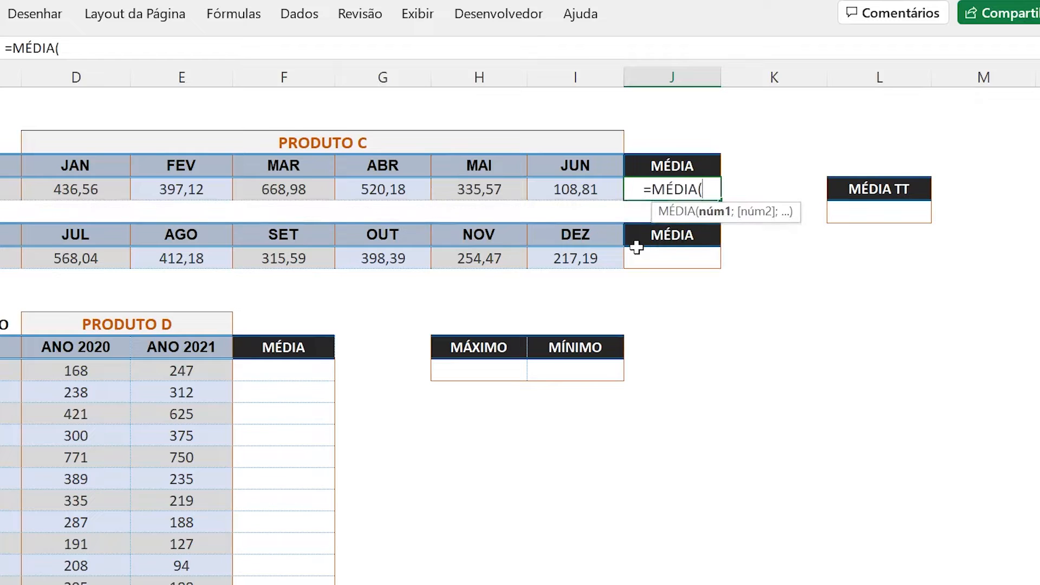
click(80, 189)
text(;)
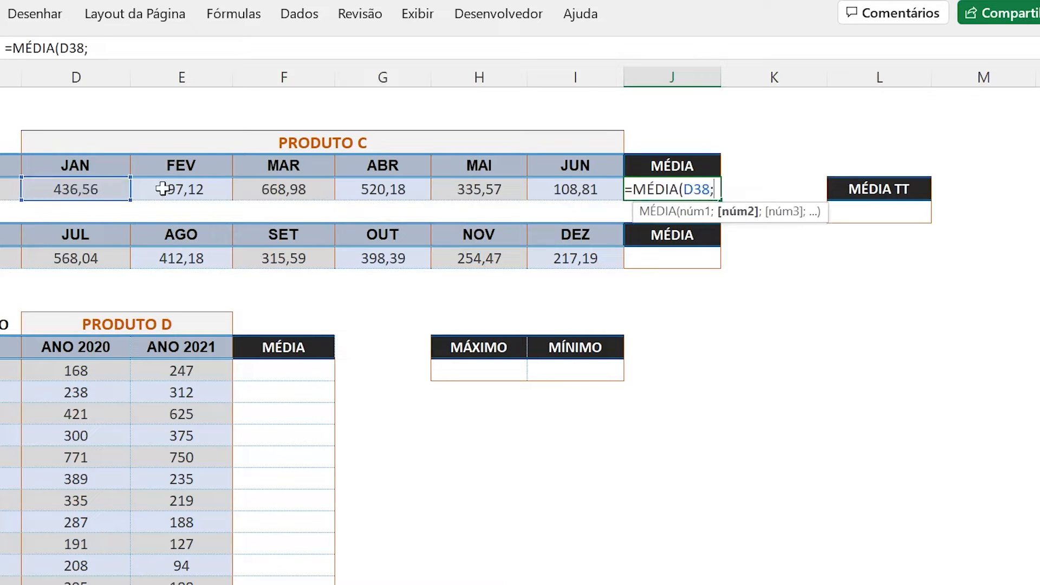
click(152, 190)
text(;)
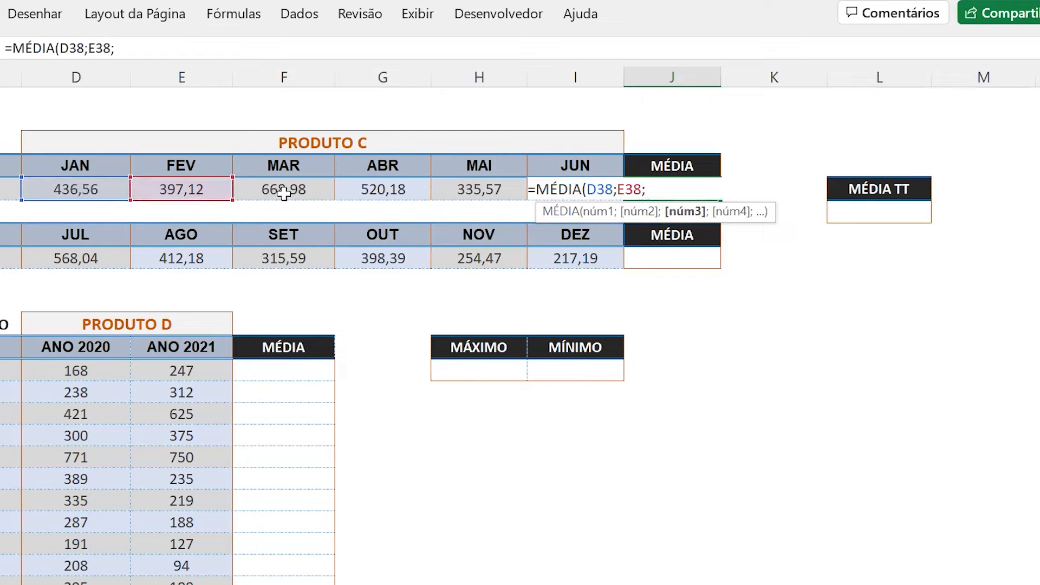
click(284, 194)
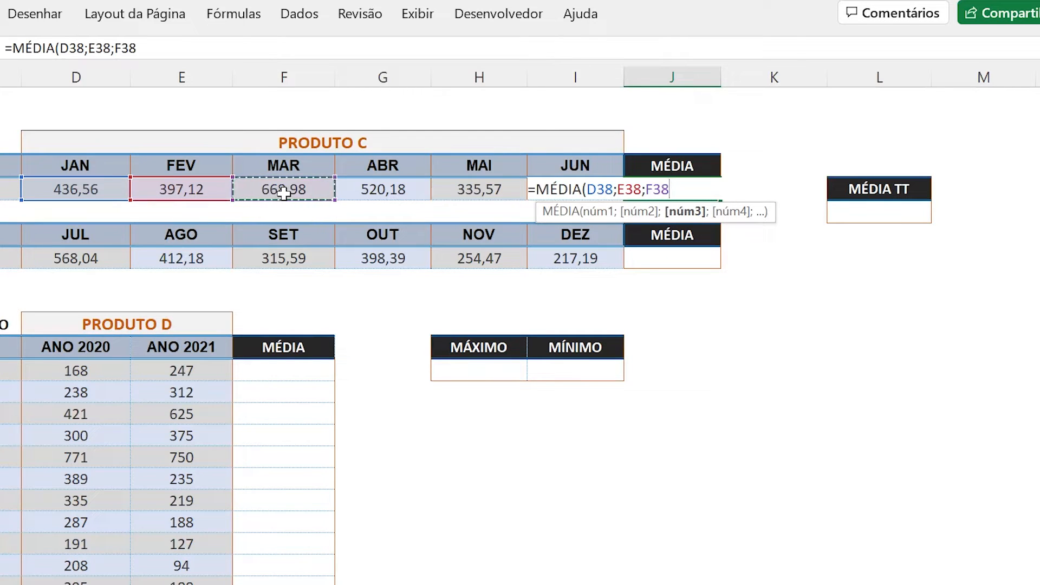
key(BackSpace)
key(BackSpace)
key(BackSpace)
key(BackSpace)
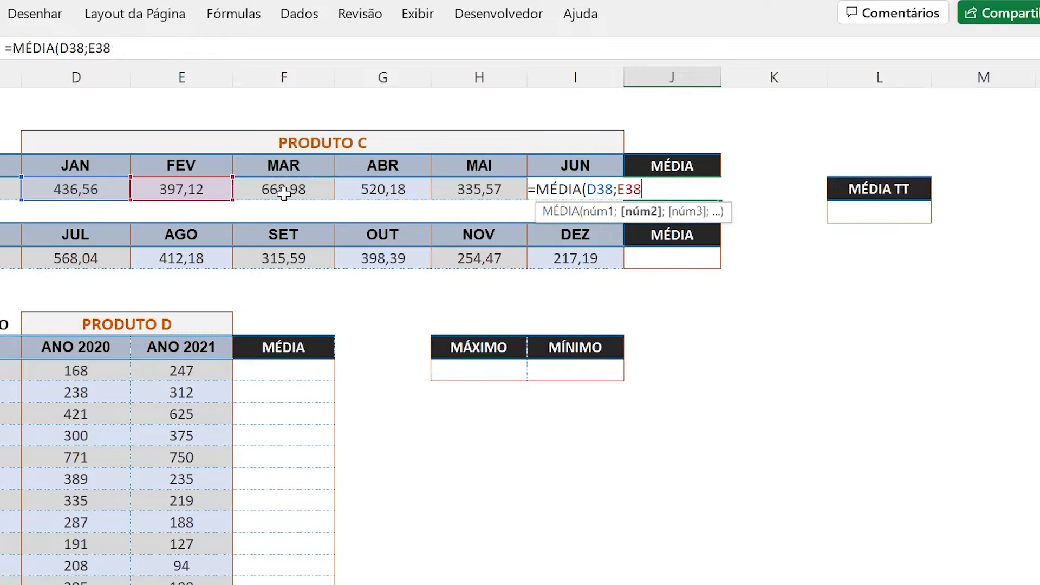
key(BackSpace)
key(BackSpace)
key(BackSpace)
key(BackSpace)
key(BackSpace)
key(BackSpace)
key(BackSpace)
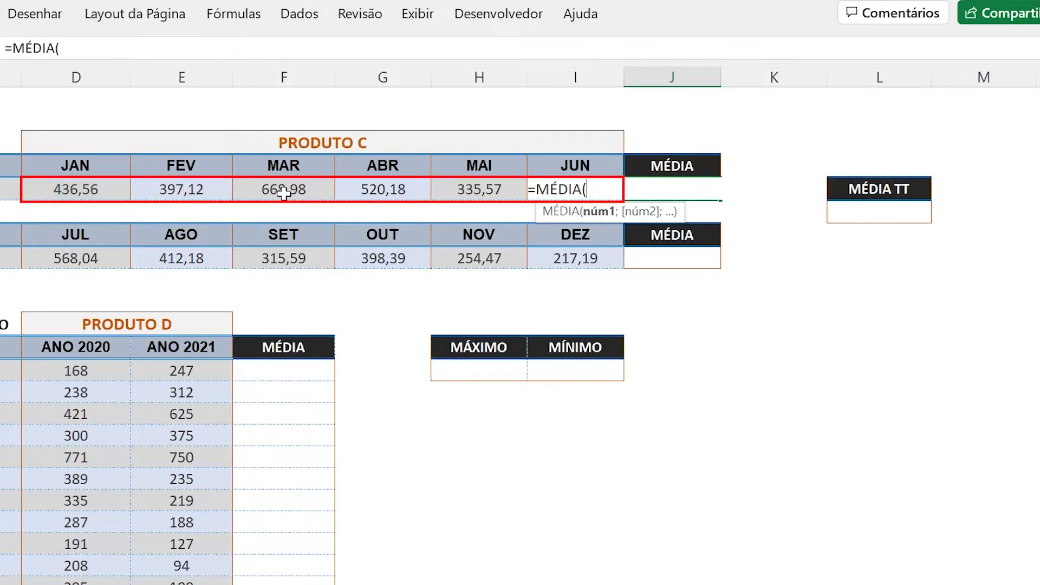
Complete the average in J38 with the whole January-to-June range, making the formula =MÉDIA(D38:I38)
click(80, 191)
drag(79, 191, 579, 177)
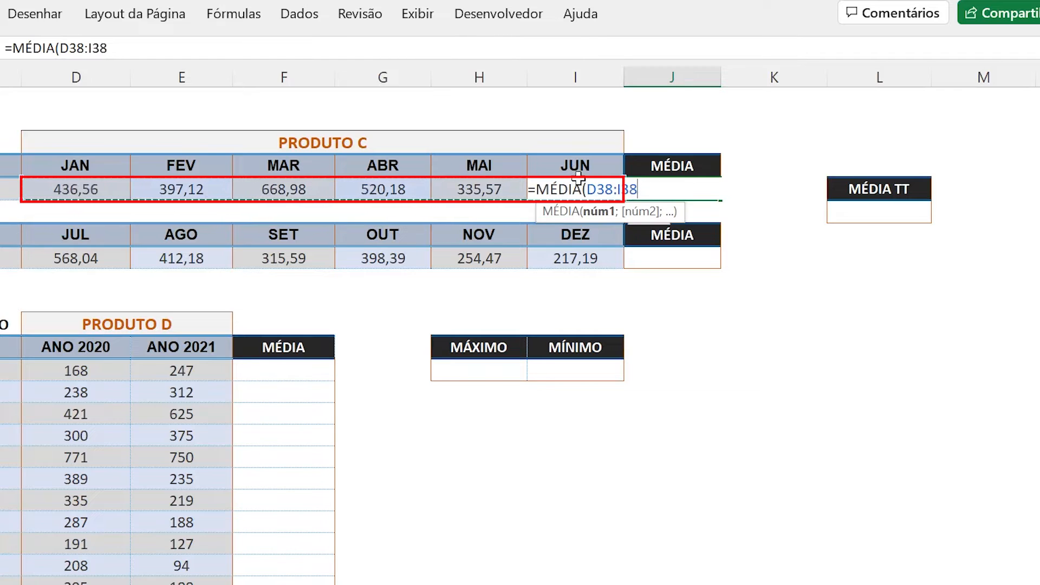
text())
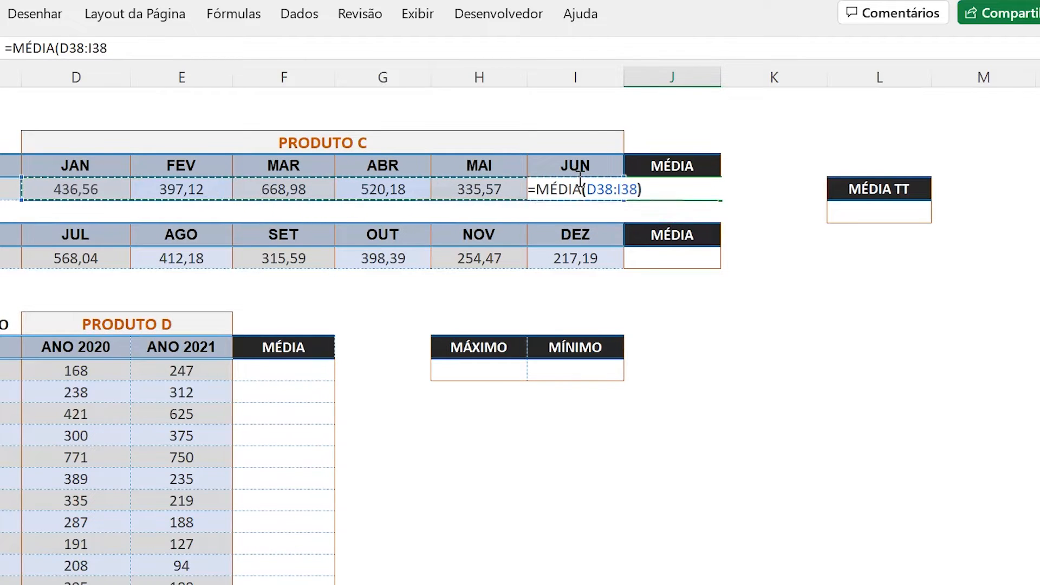
key(Return)
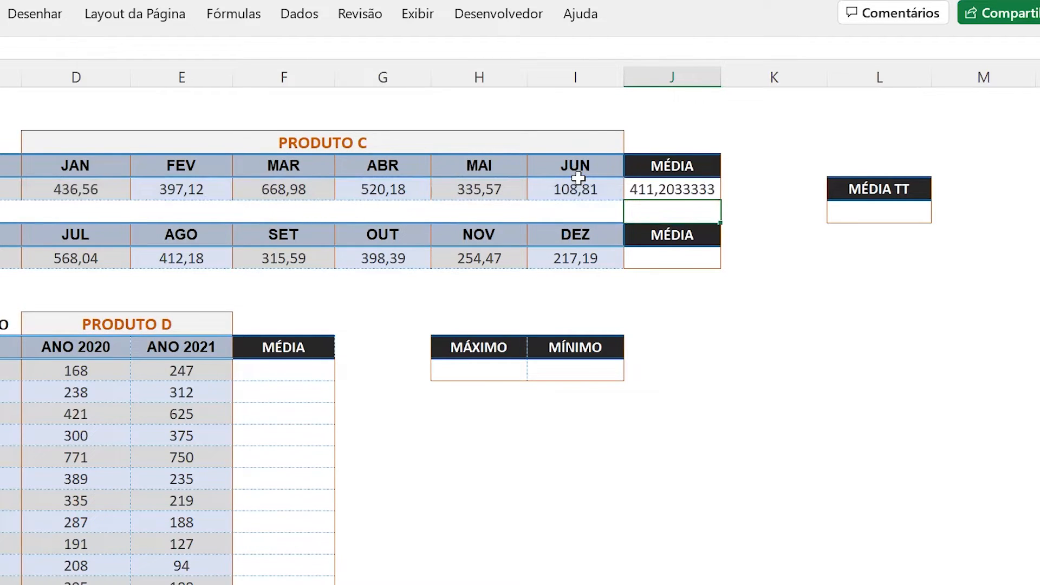
click(702, 189)
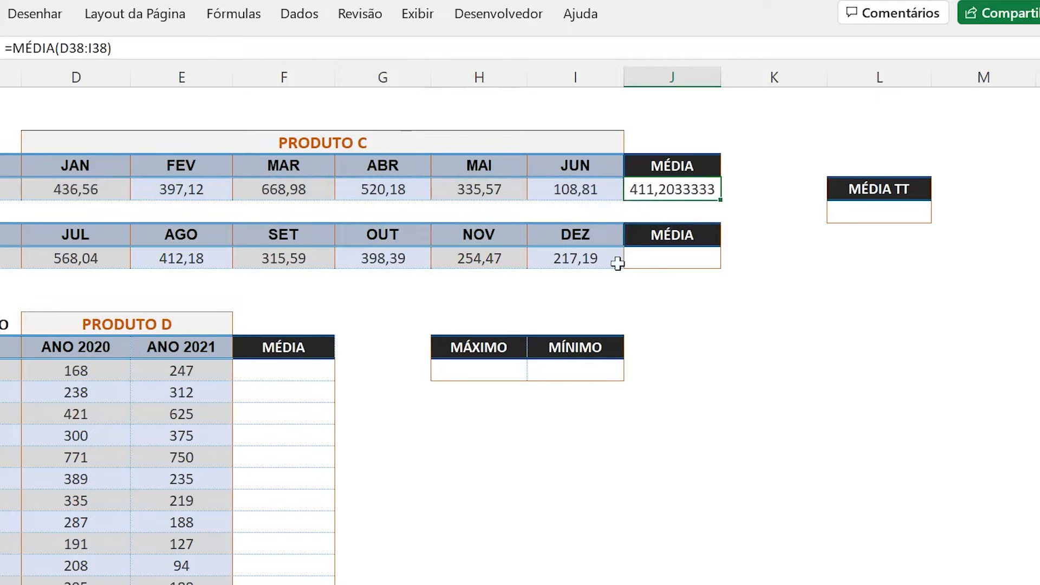
Average the July-to-December values of PRODUTO C in J41 with =MÉDIA(D41:I41)
click(650, 263)
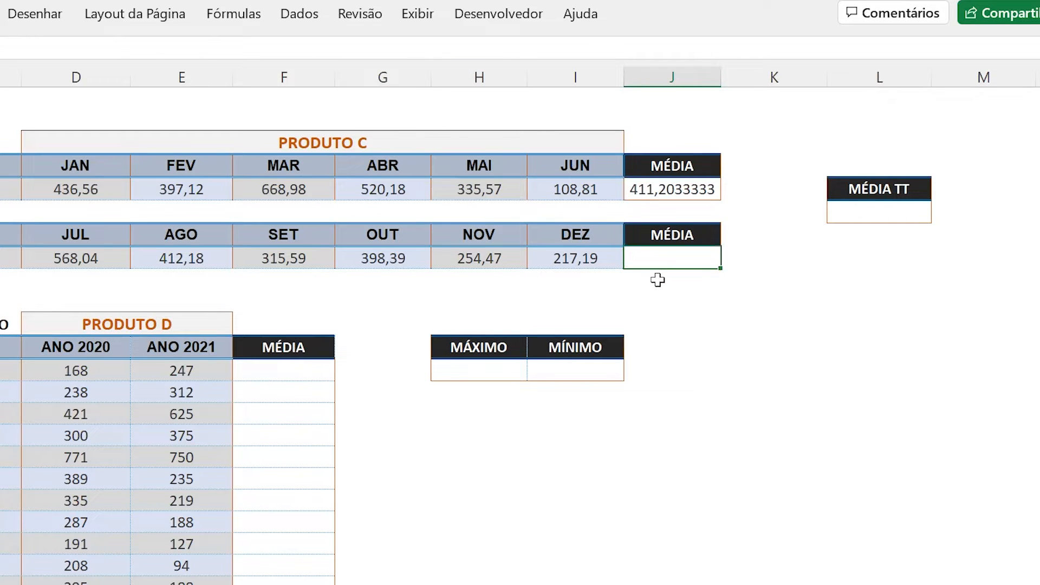
text(=MÉ)
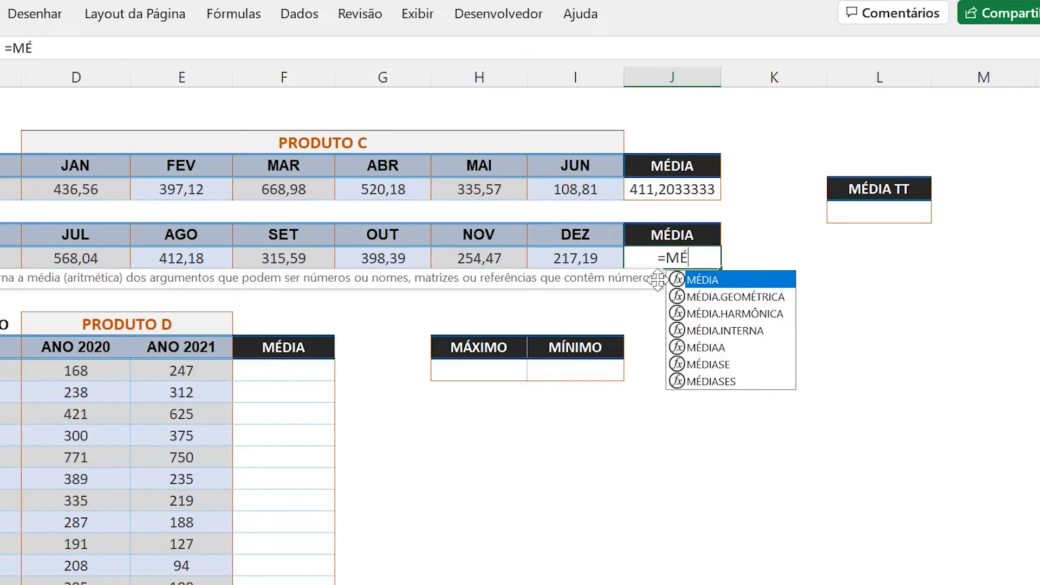
text(DIA()
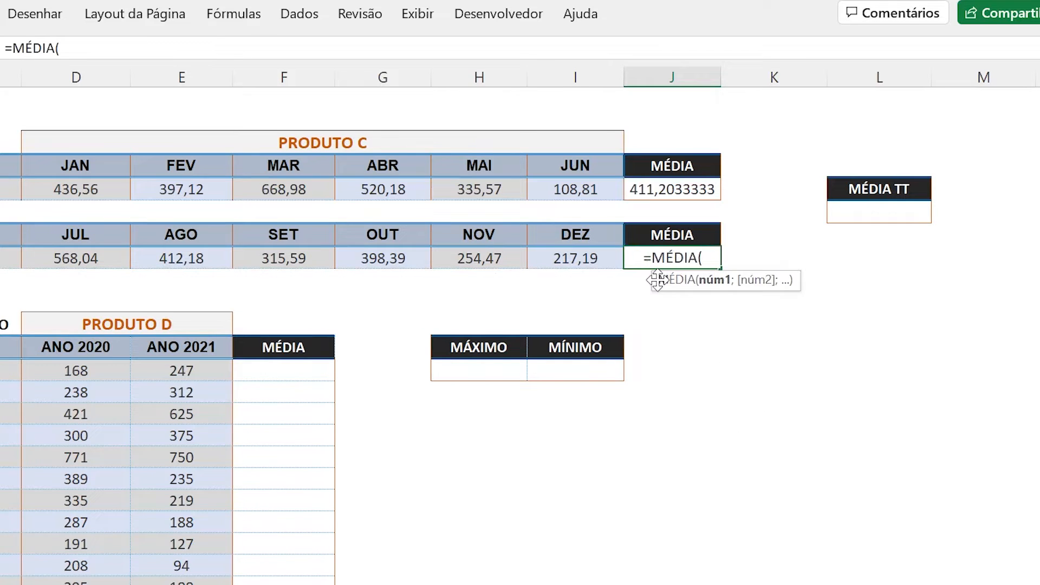
drag(69, 254, 566, 254)
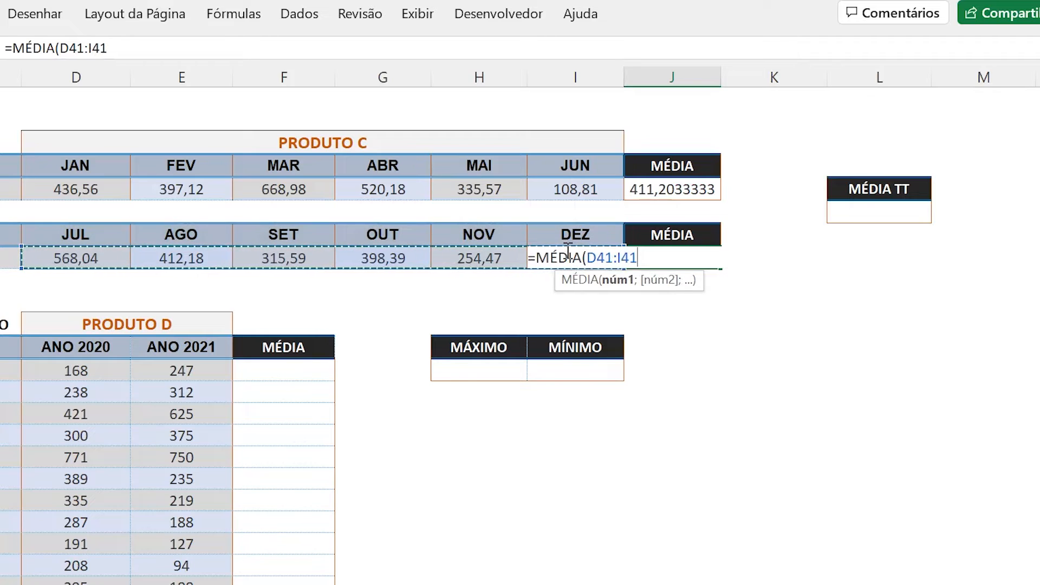
key(Return)
key(Up)
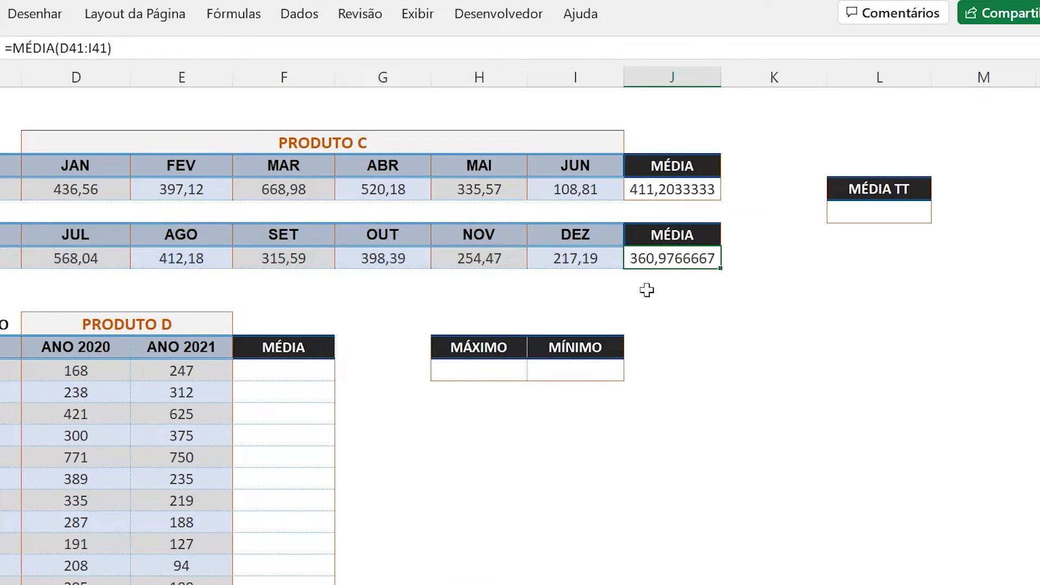
Average the two semester averages of PRODUTO C in the MÉDIA TT cell L39 with =MÉDIA(J38;J41)
click(866, 211)
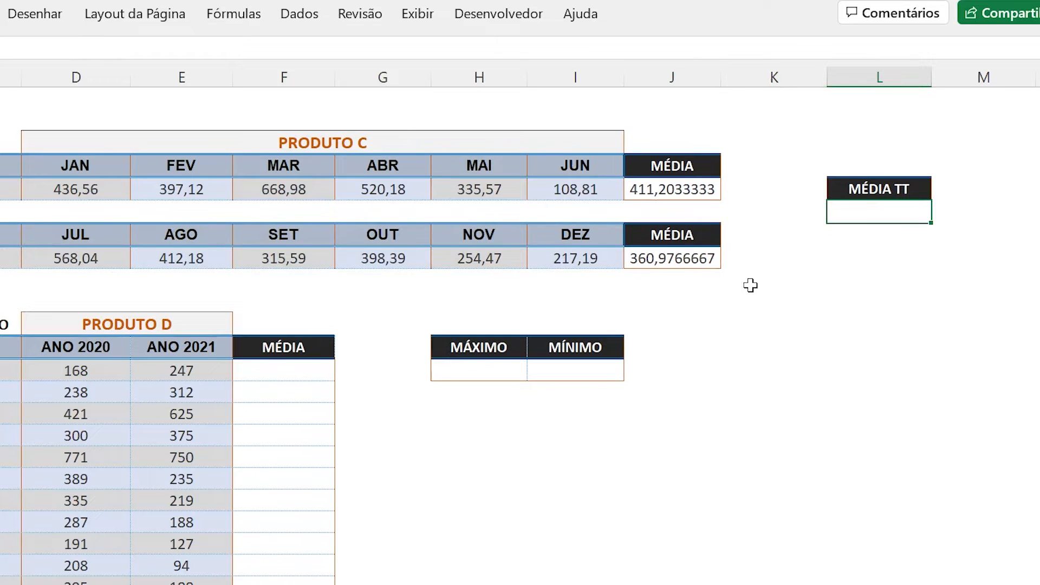
text(=MÉDIA)
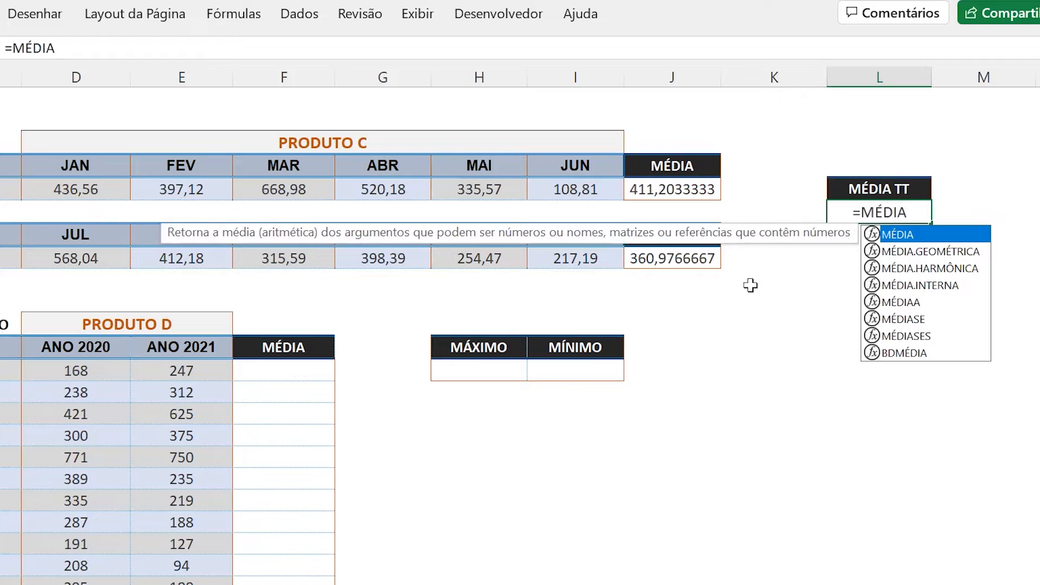
text(()
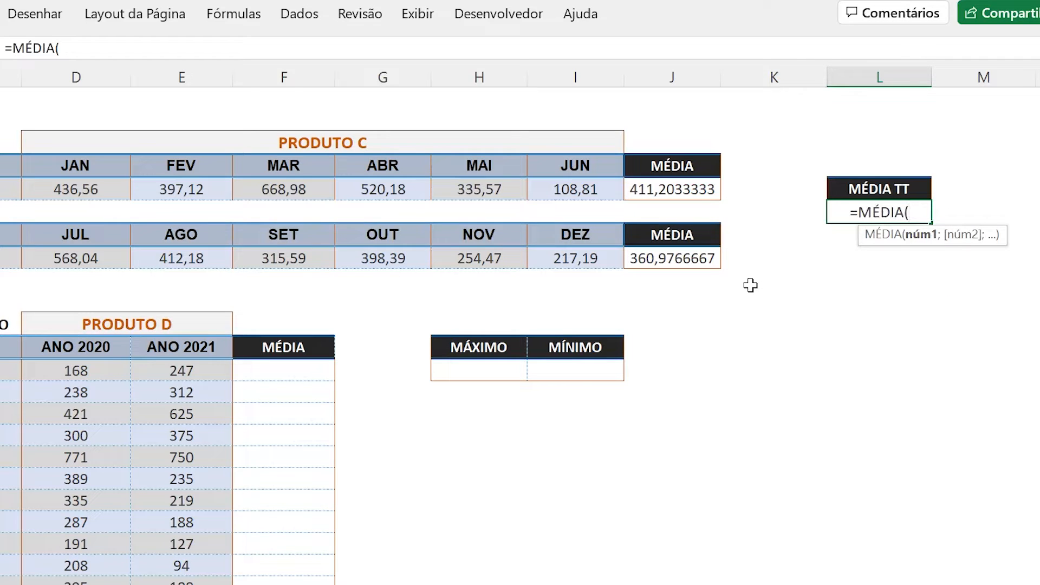
click(701, 189)
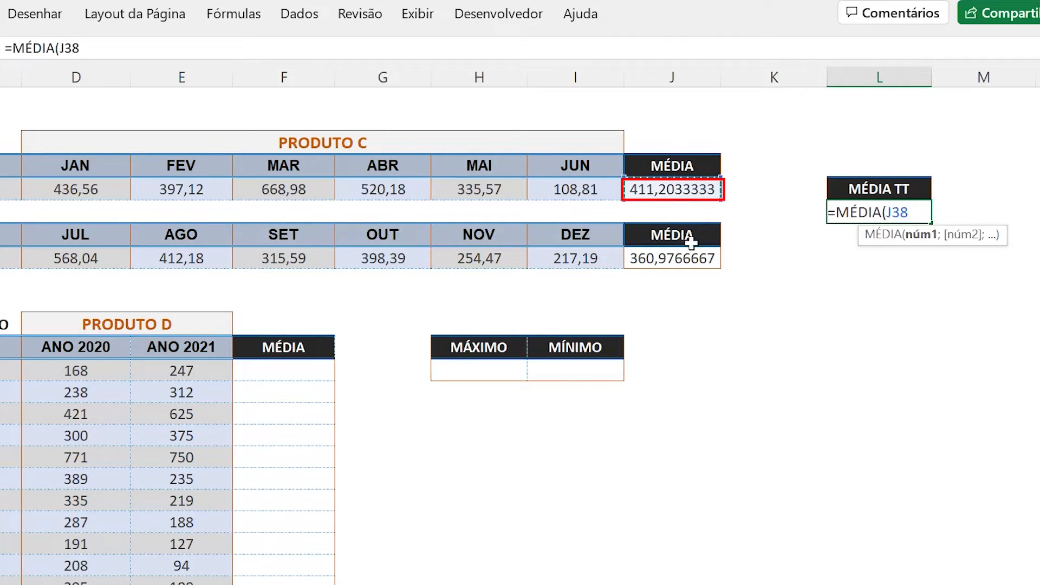
text(;)
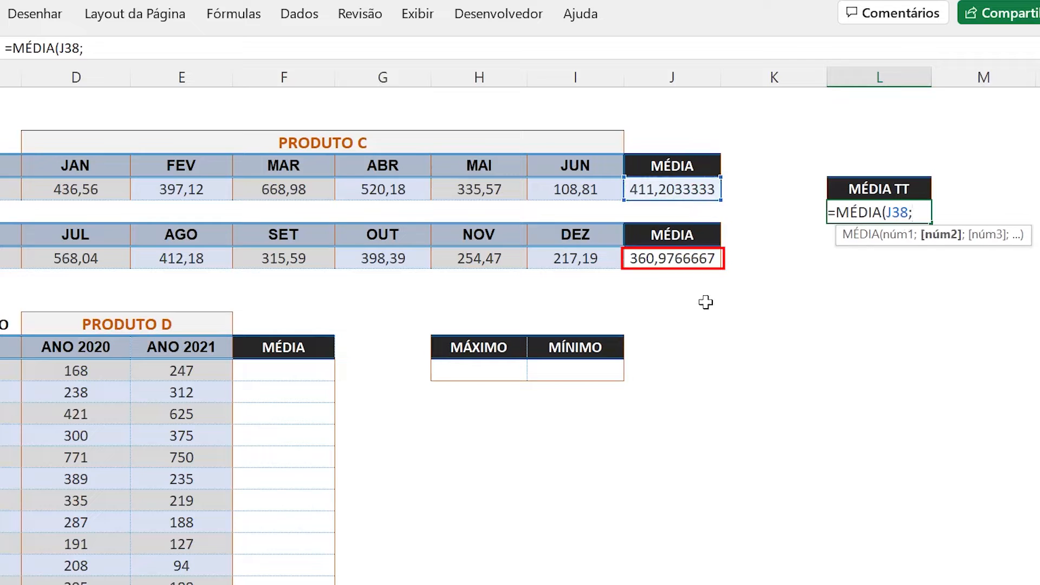
click(661, 260)
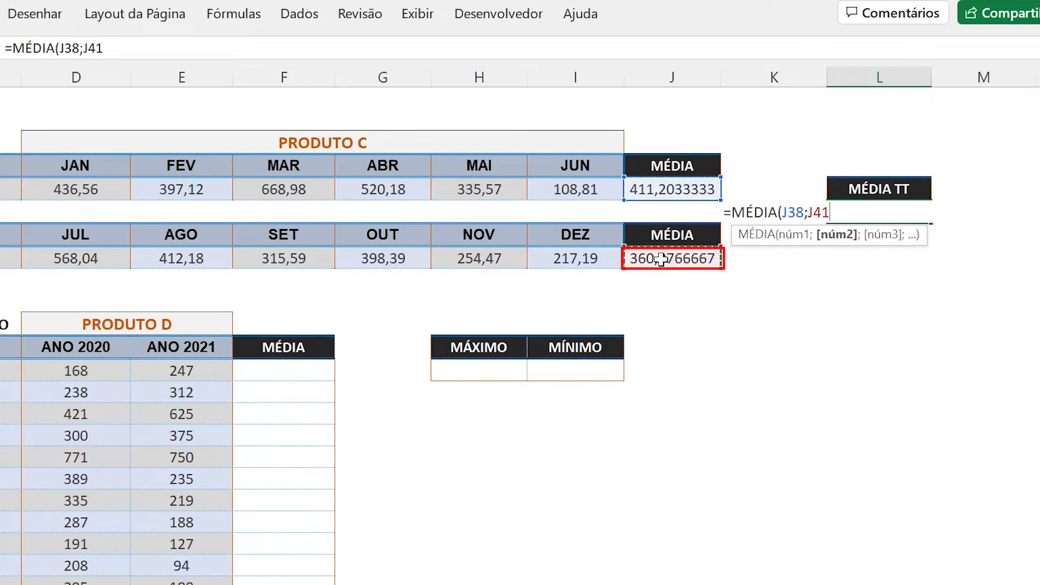
text())
key(Return)
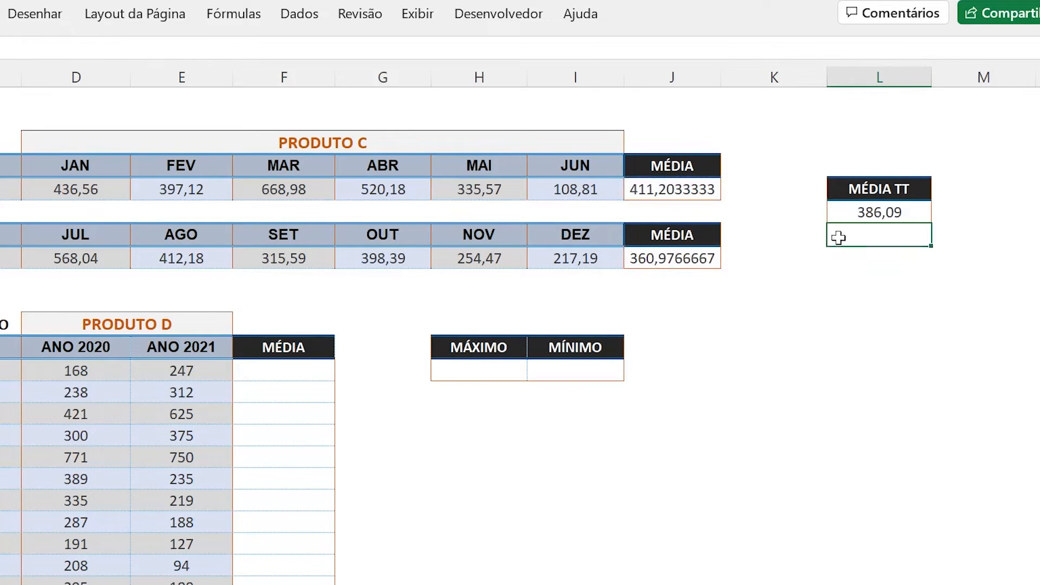
Check the MÉDIA TT result against the average of all selected January-to-June and July-to-December values of PRODUTO C
click(852, 205)
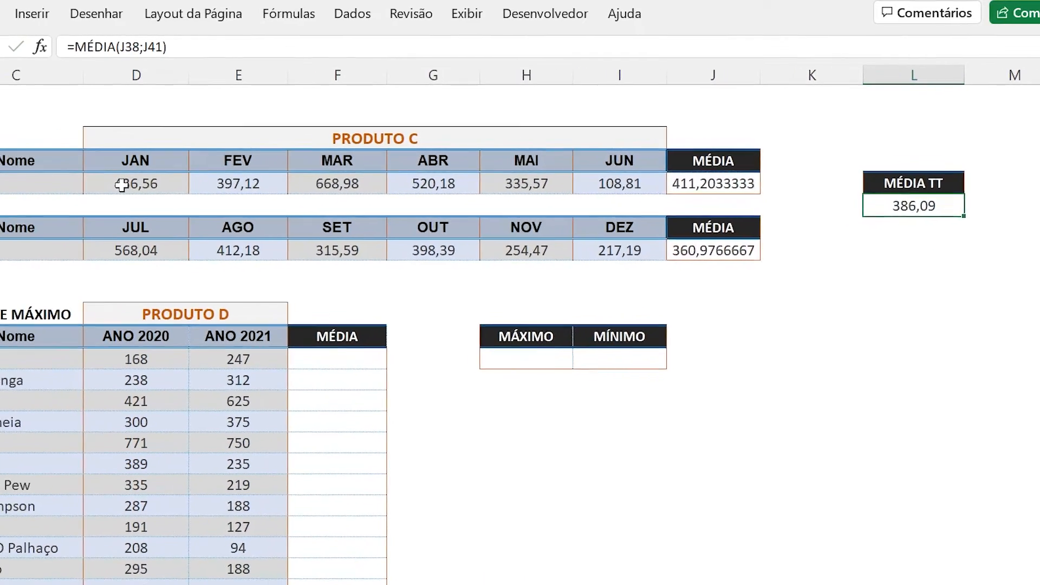
mouse_move(213, 176)
mouse_down()
mouse_move(644, 190)
mouse_move(676, 181)
mouse_up()
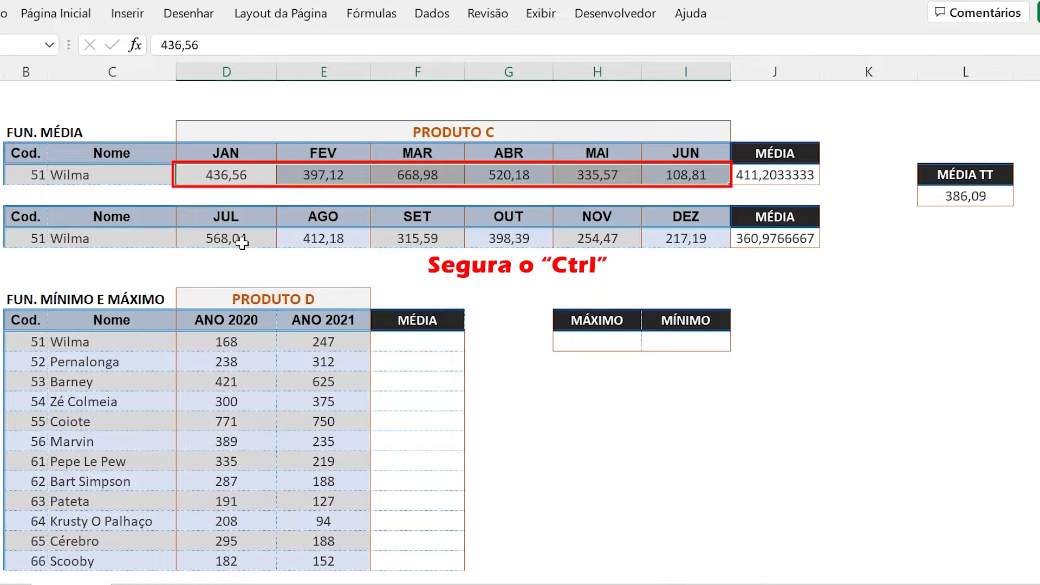
drag(236, 242, 674, 243)
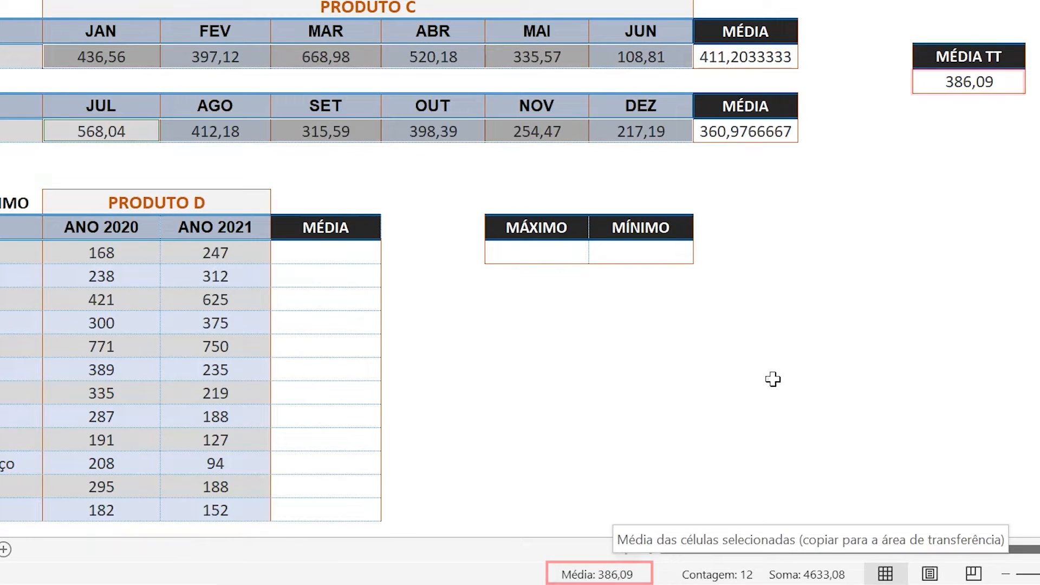
click(942, 80)
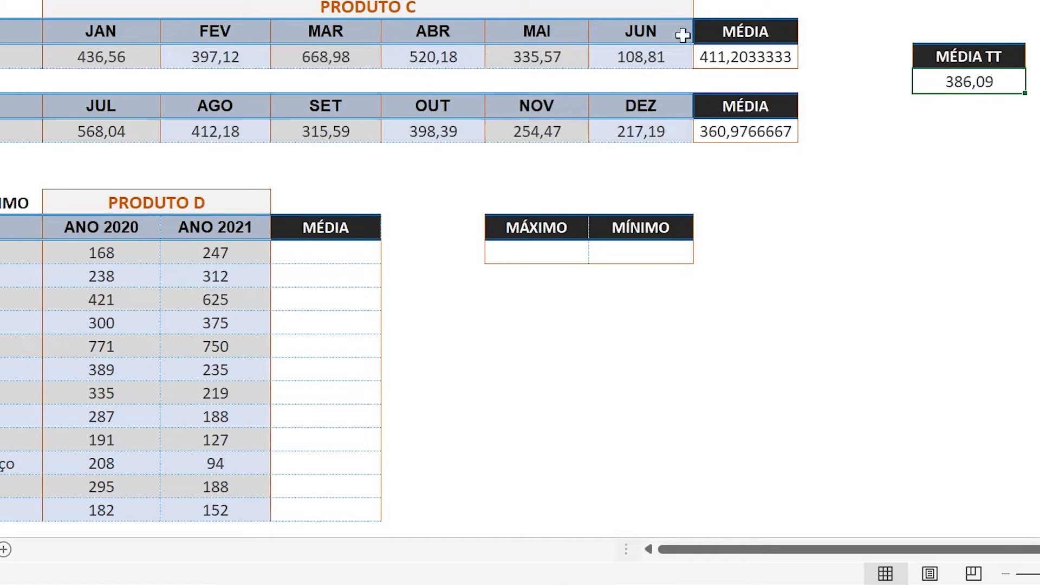
Show both semester MÉDIA results and the MÉDIA TT result of PRODUTO C without decimal places
scroll(862, 162, up, 3)
scroll(863, 167, up, 10)
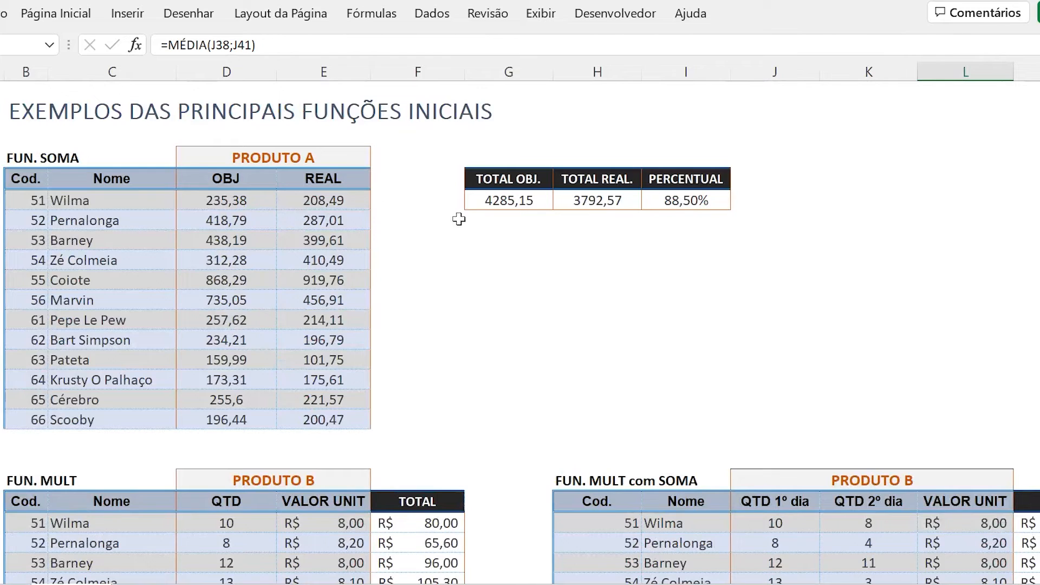
scroll(780, 312, down, 11)
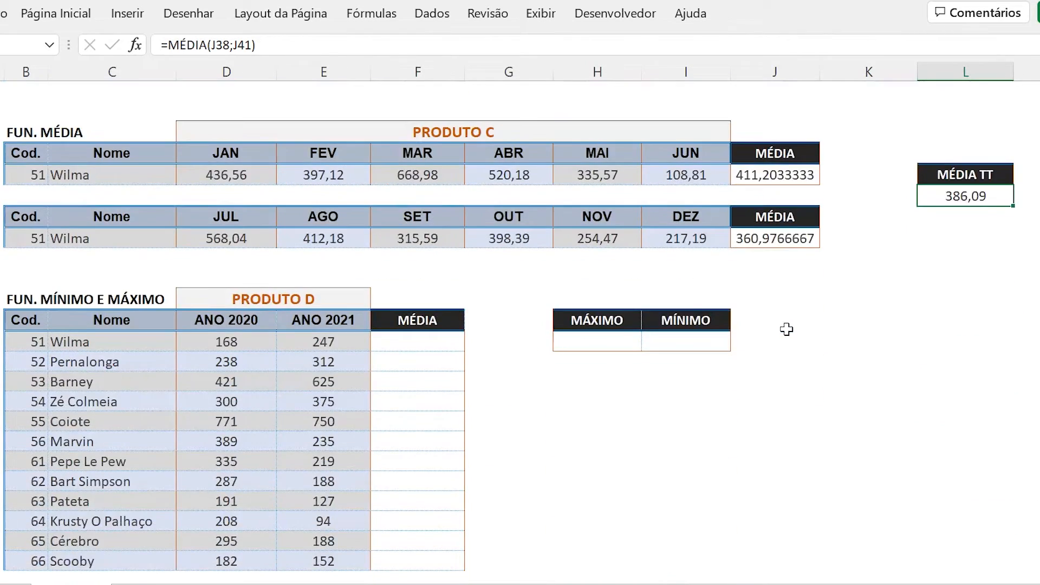
scroll(908, 255, up, 1)
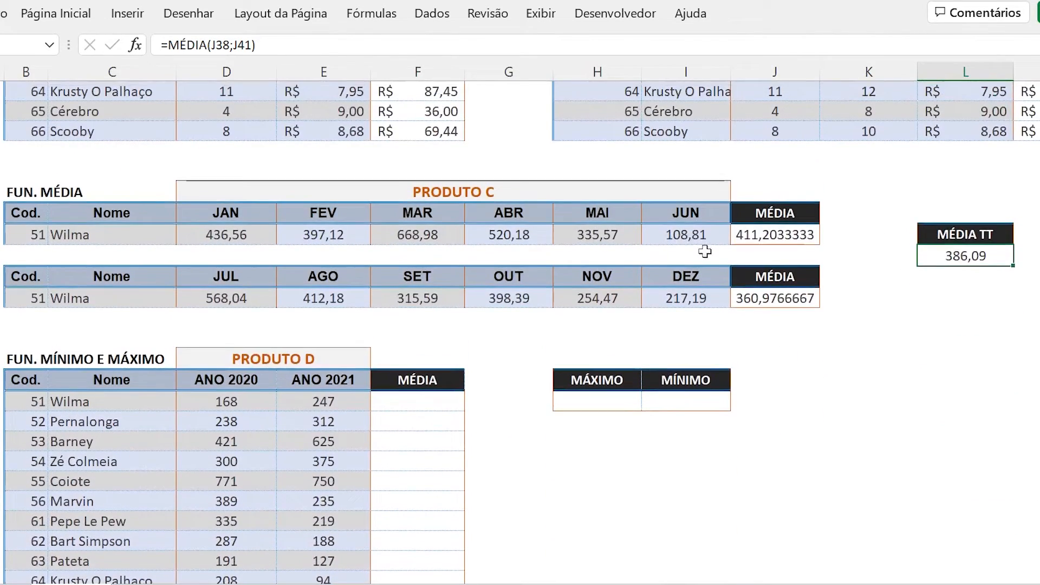
click(772, 235)
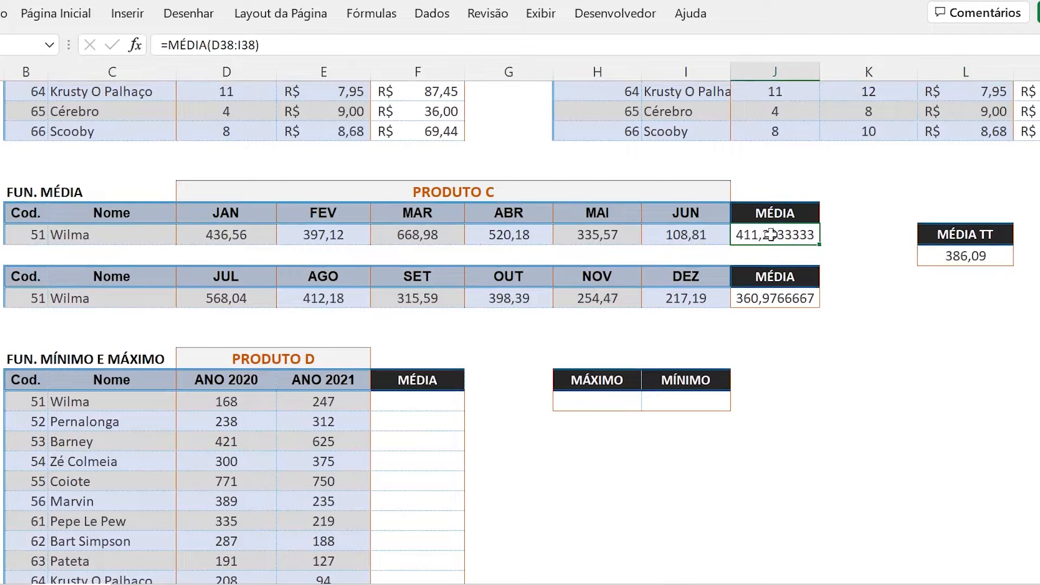
ctrl+click(781, 298)
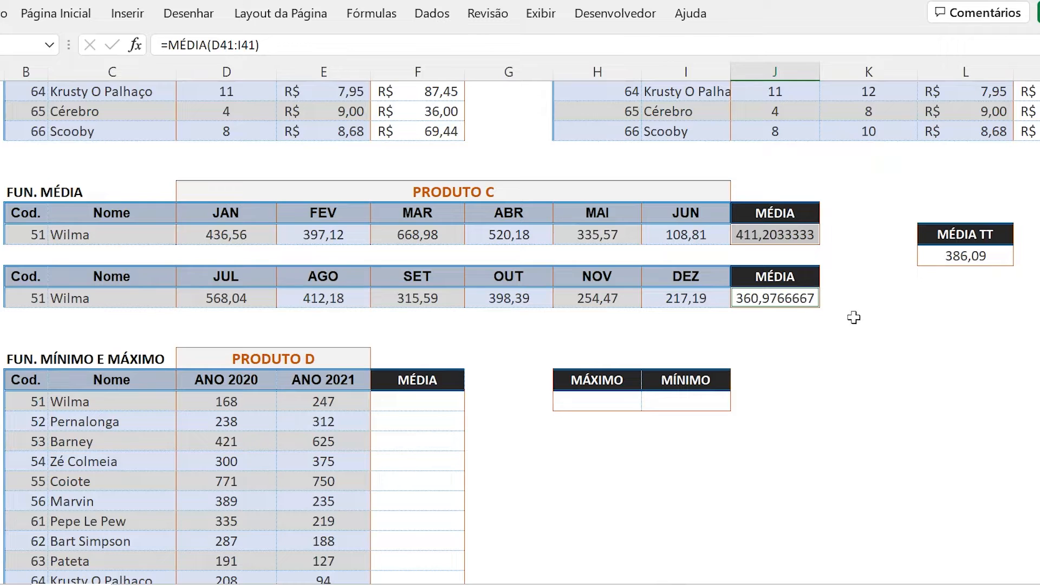
ctrl+click(952, 256)
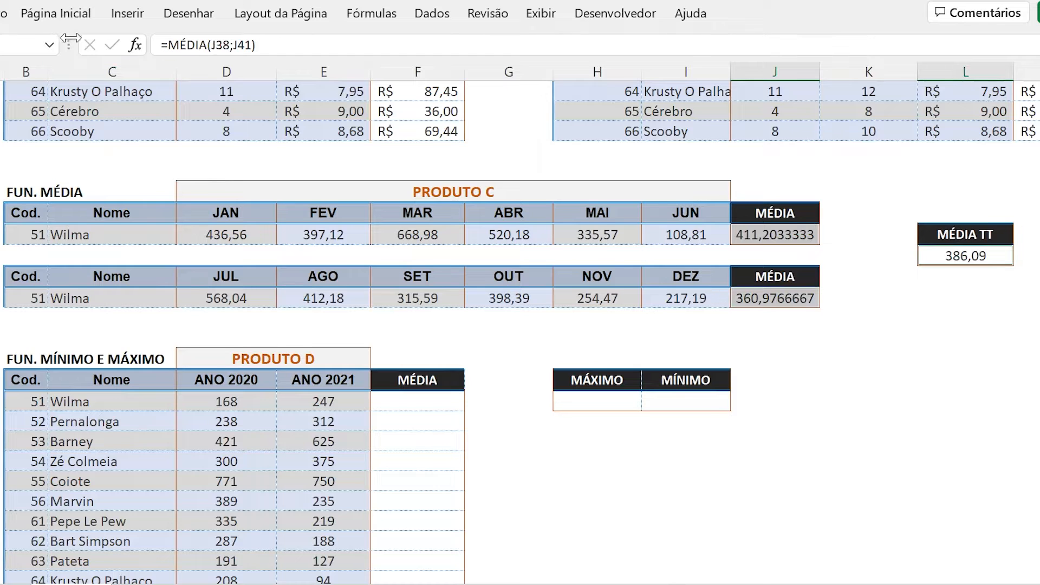
click(69, 16)
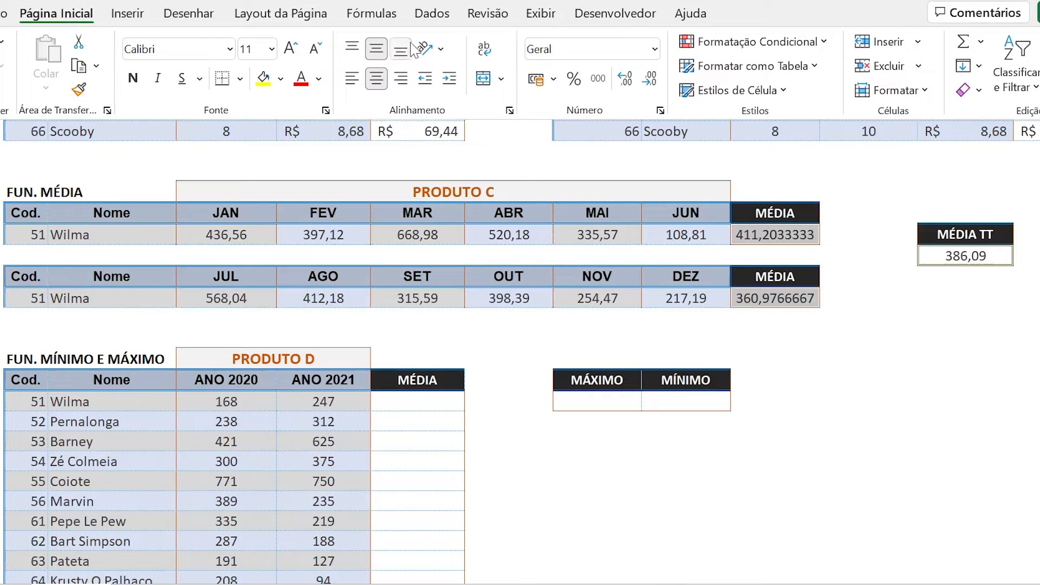
click(650, 82)
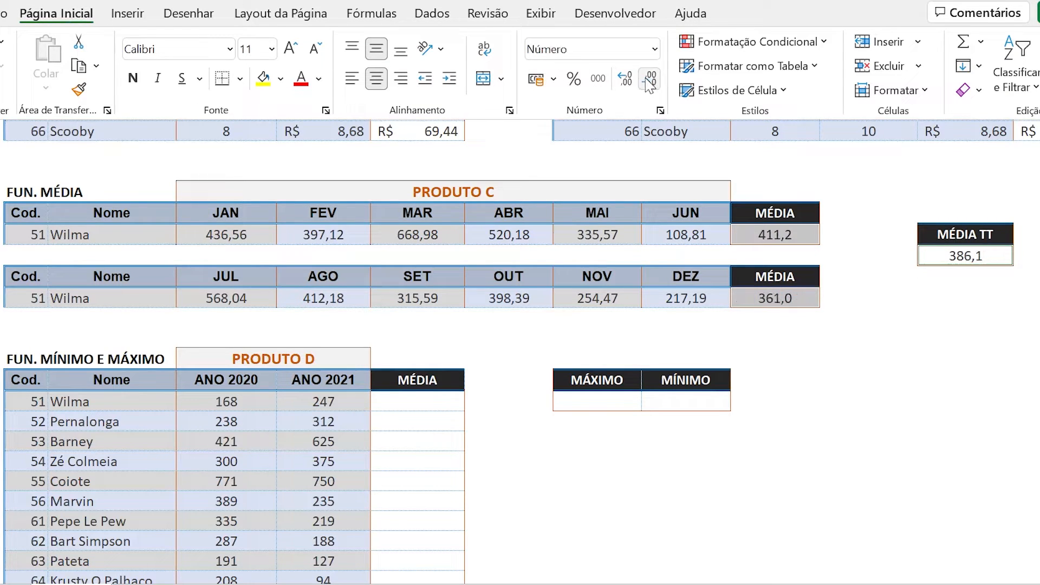
click(650, 81)
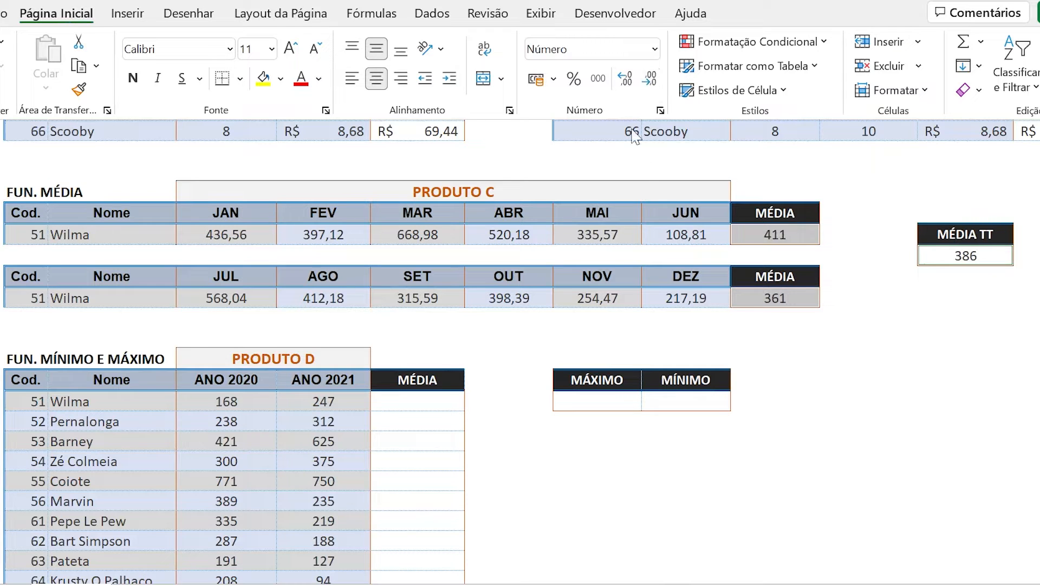
Remove the decimal places from the January-to-June values of PRODUTO C
click(225, 239)
drag(225, 238, 671, 208)
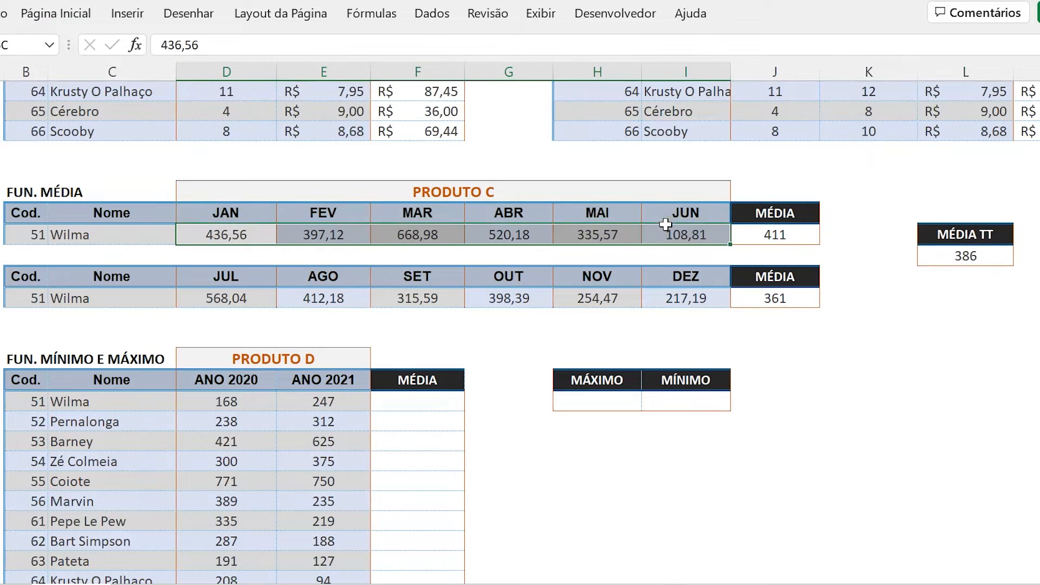
click(71, 18)
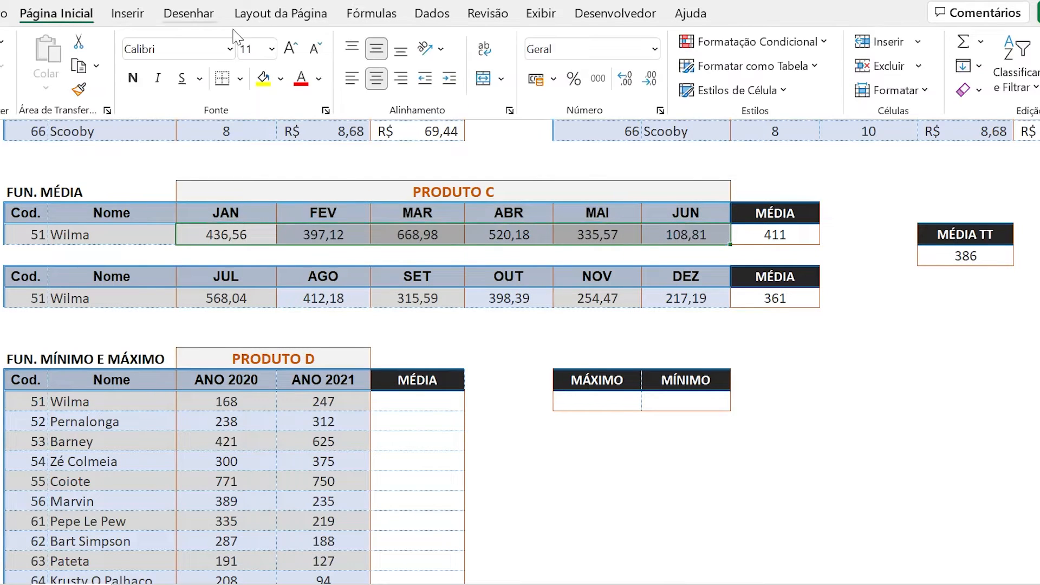
click(649, 82)
click(649, 82)
Remove the decimal places from the July-to-December values of PRODUTO C and deselect the range
drag(223, 298, 702, 296)
click(56, 14)
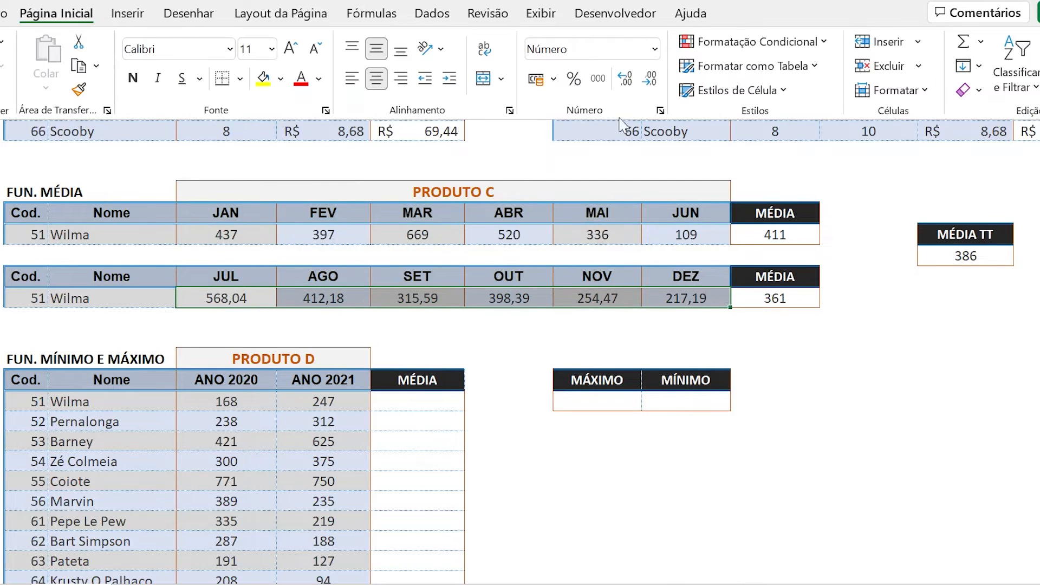
click(652, 81)
click(651, 80)
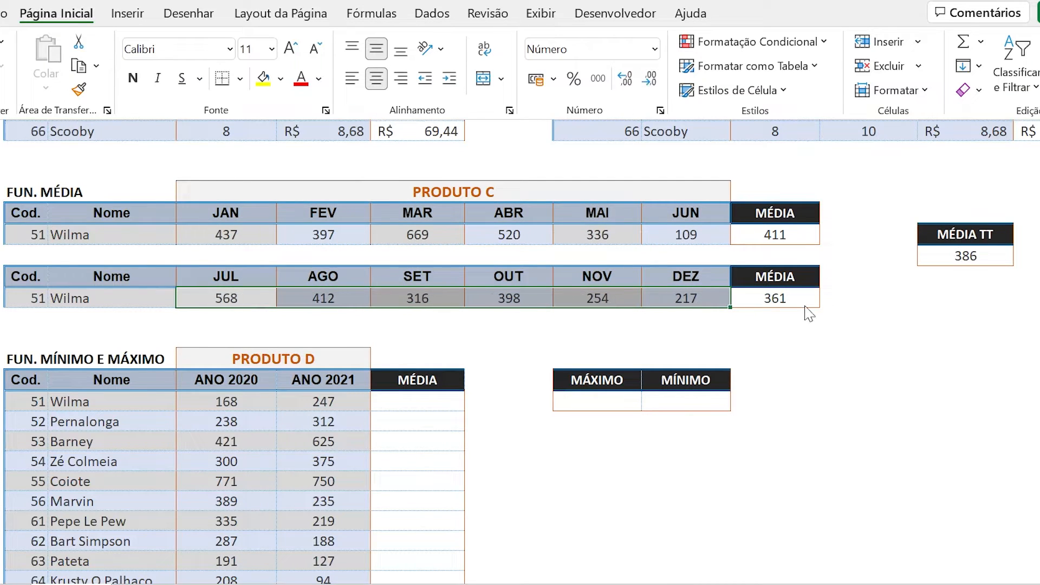
click(867, 268)
click(848, 274)
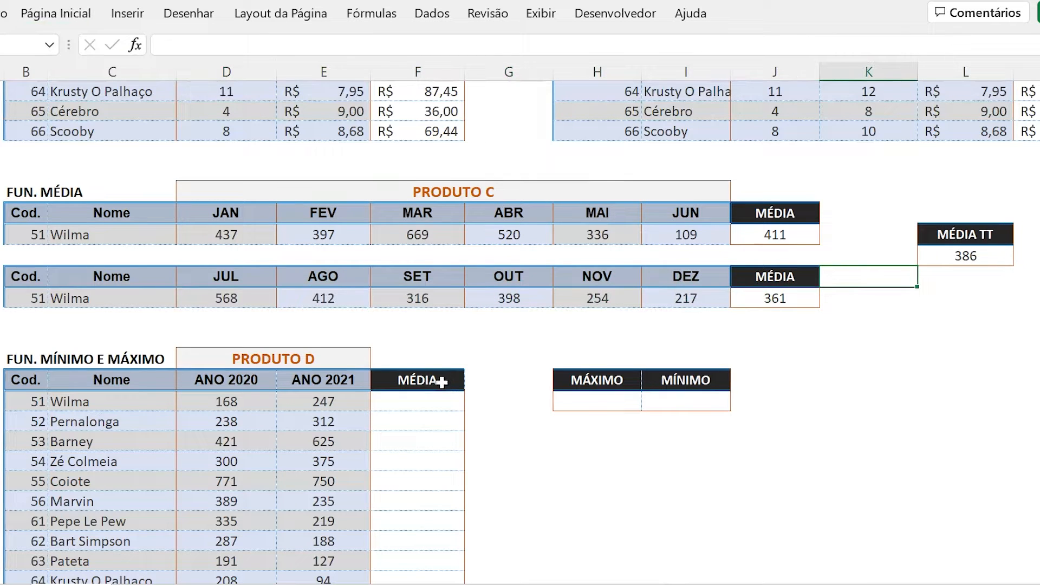
Average ANO 2020 and ANO 2021 of PRODUTO D in F46 with =MÉDIA(D46:E46) and fill the formula down to F57
scroll(443, 397, down, 3)
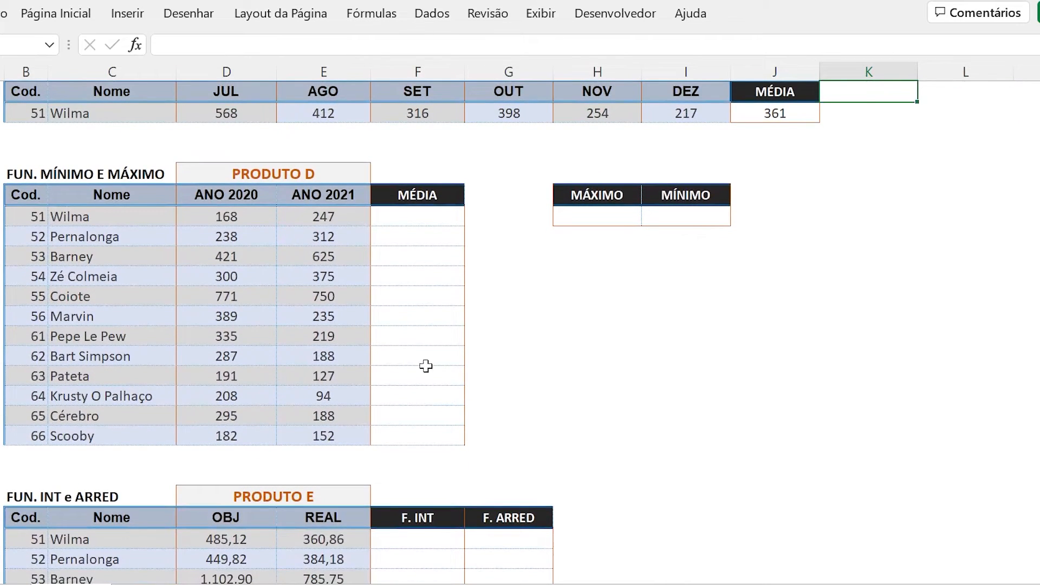
click(395, 220)
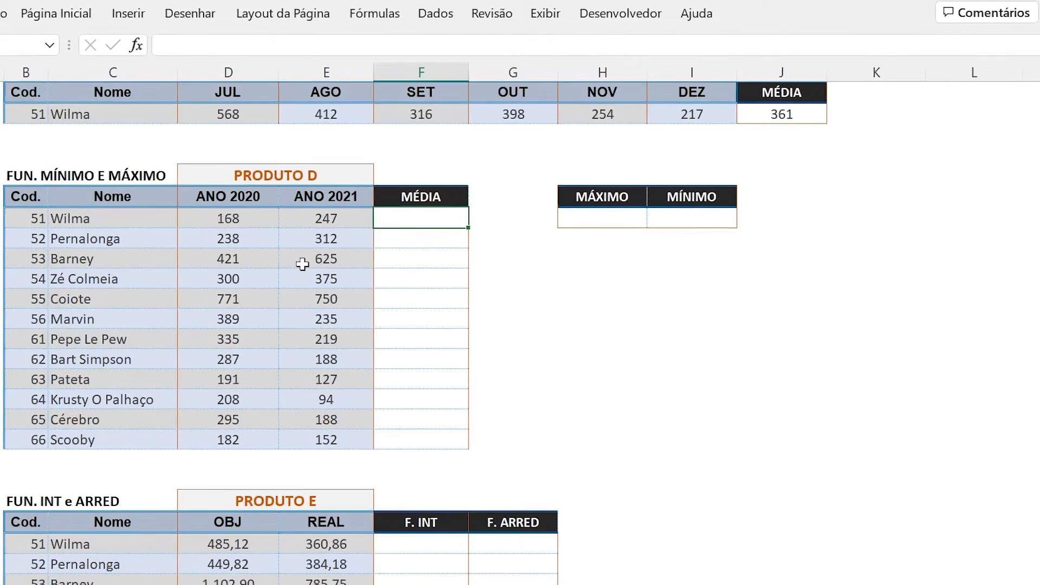
text(=)
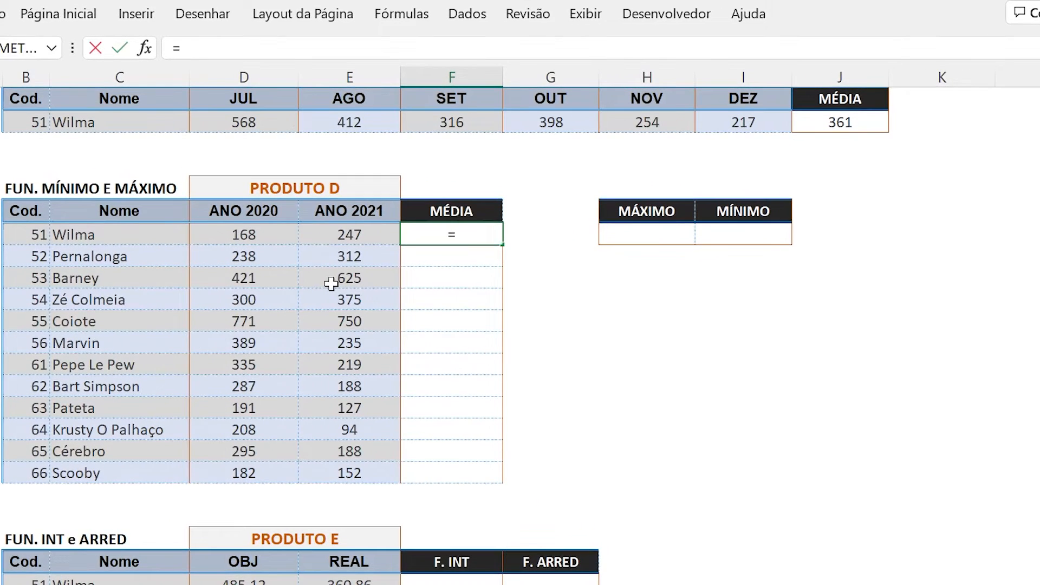
text(MÉDIA()
drag(241, 234, 325, 235)
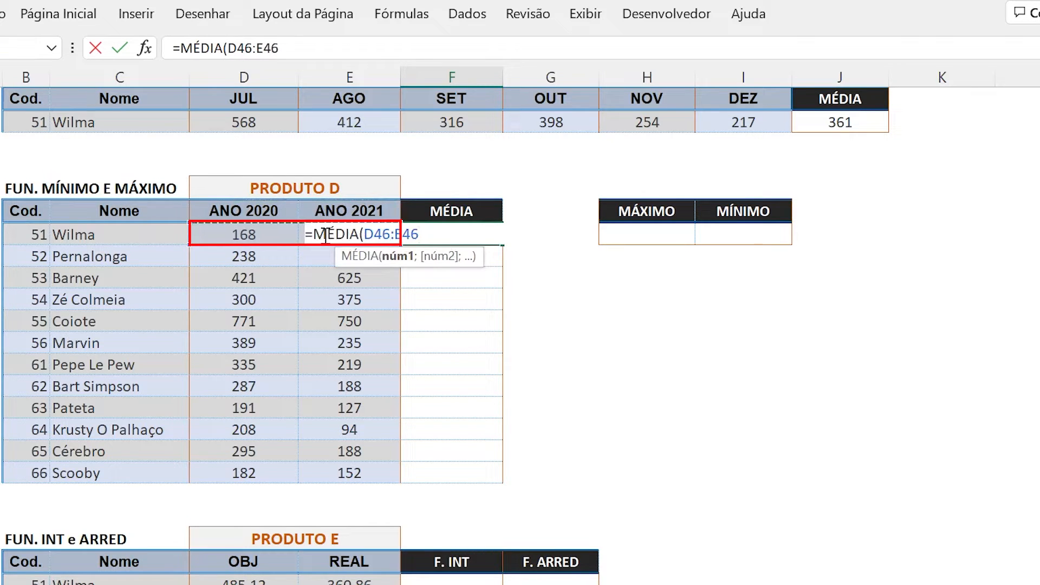
text())
key(Return)
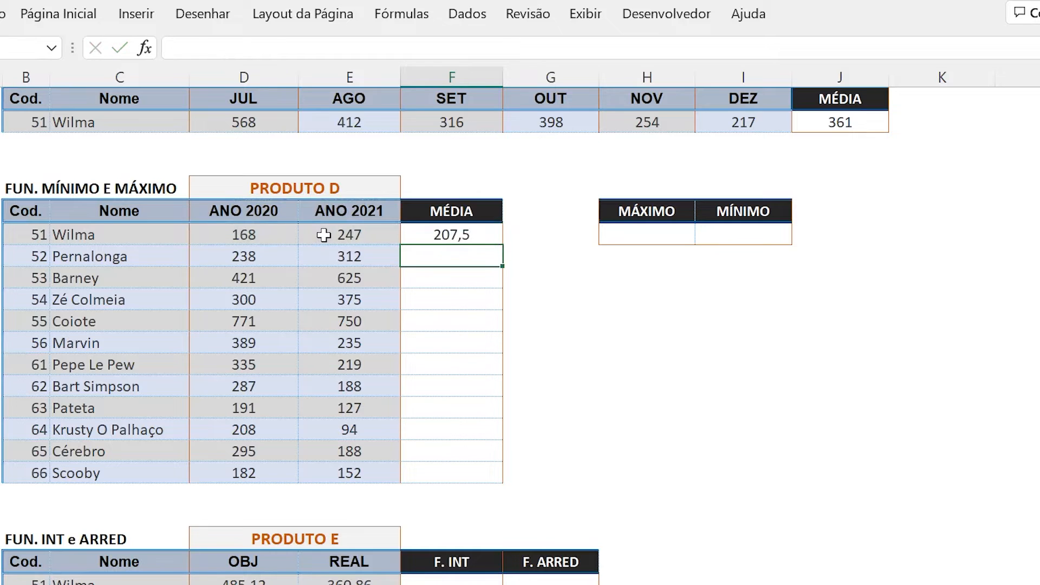
key(Up)
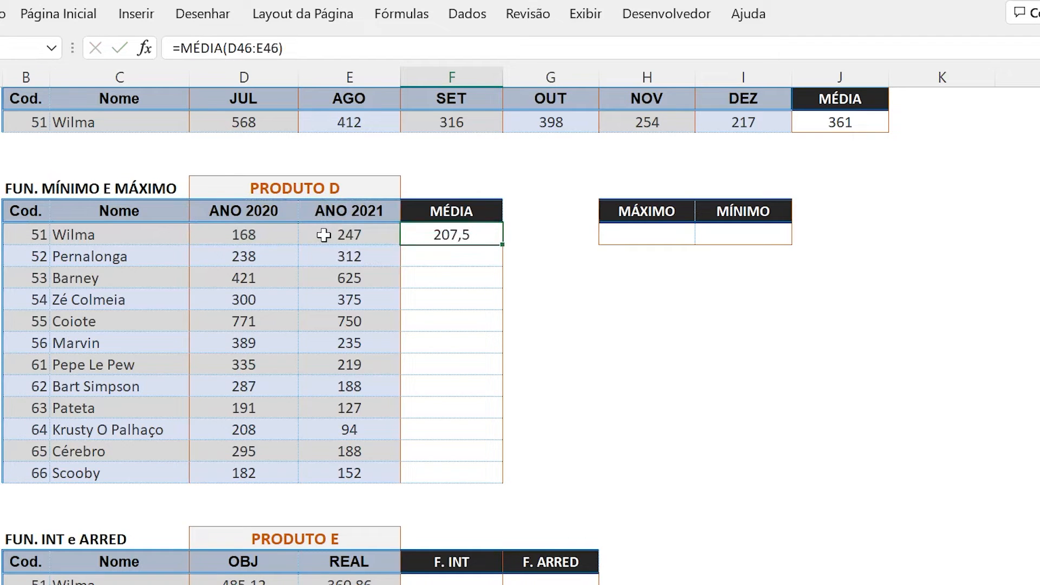
double_click(507, 245)
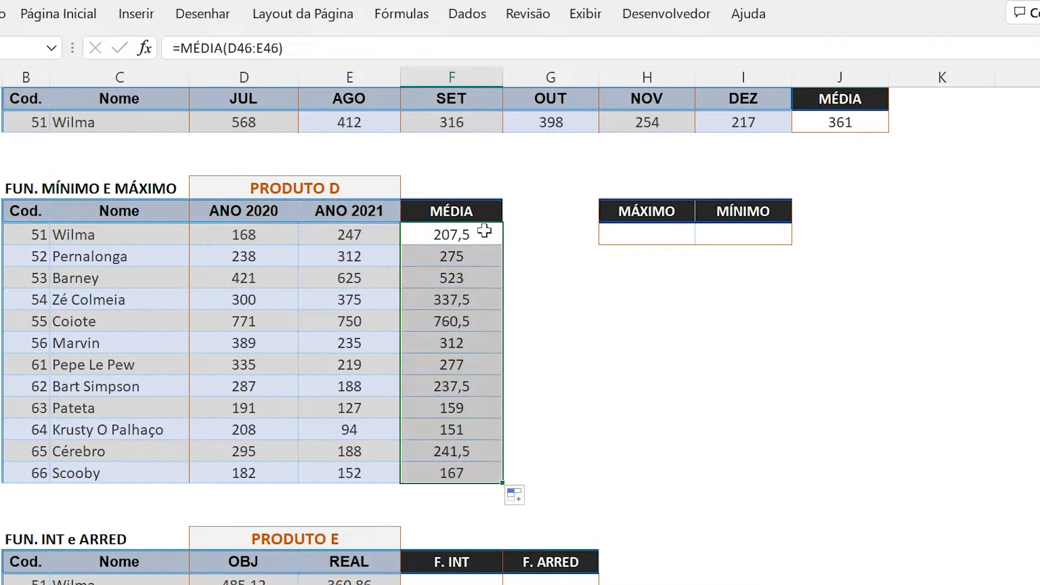
Inspect the copied MÉDIA formulas of PRODUTO D row by row from F47 to F52, ending on F50
click(467, 257)
key(F2)
key(Return)
key(F2)
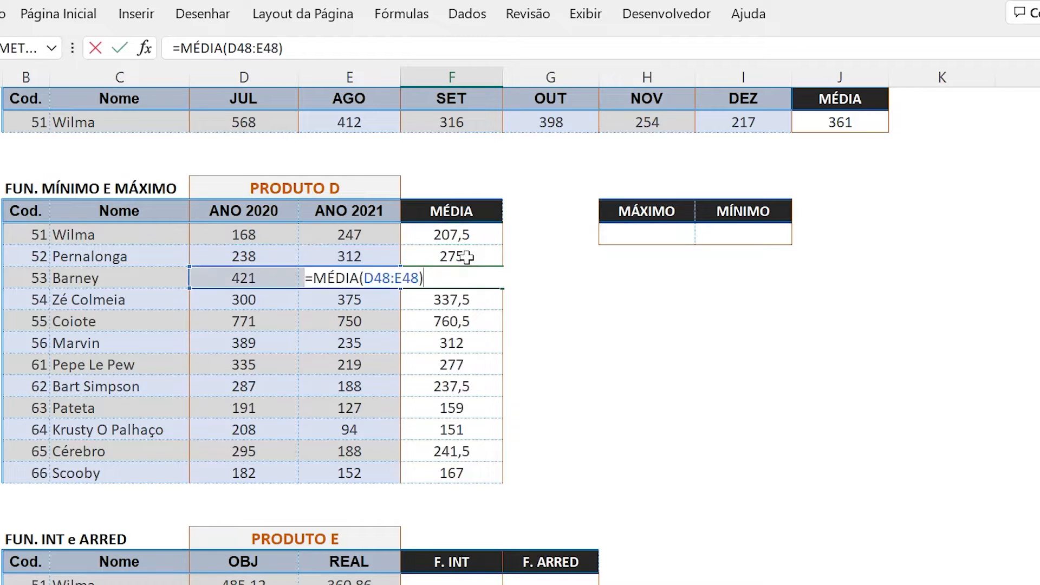
key(Return)
key(F2)
key(Return)
key(F2)
key(Return)
key(F2)
key(Return)
key(F2)
key(Escape)
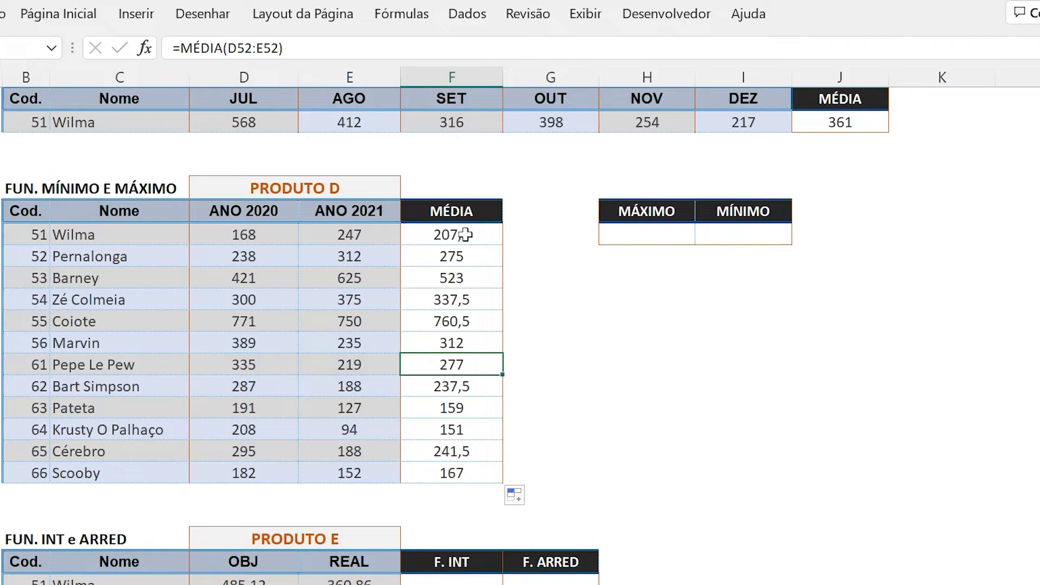
click(474, 321)
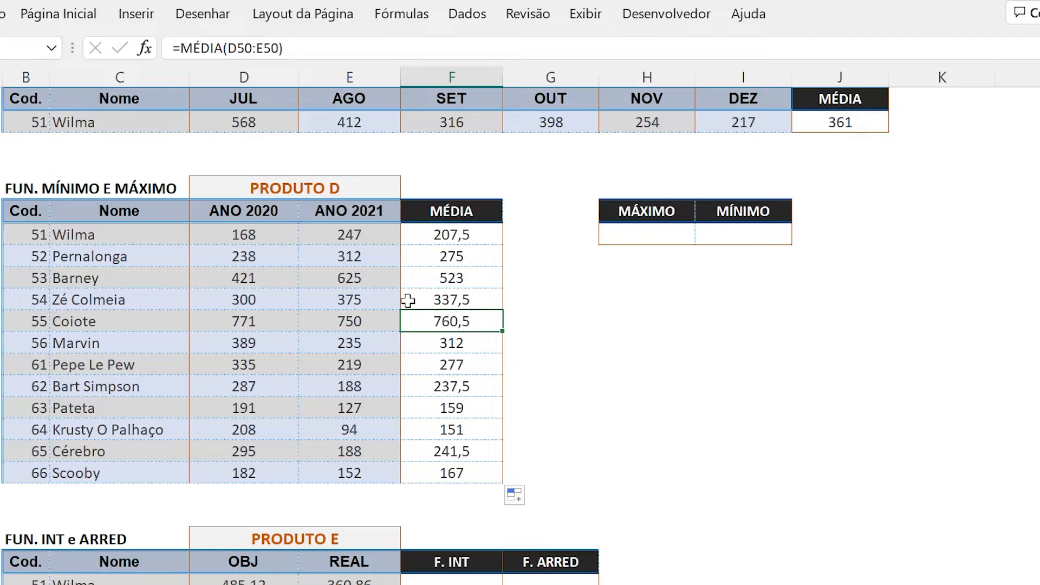
Find the highest MÉDIA value of PRODUTO D in H46 with =MÁXIMO(F46:F57)
click(646, 241)
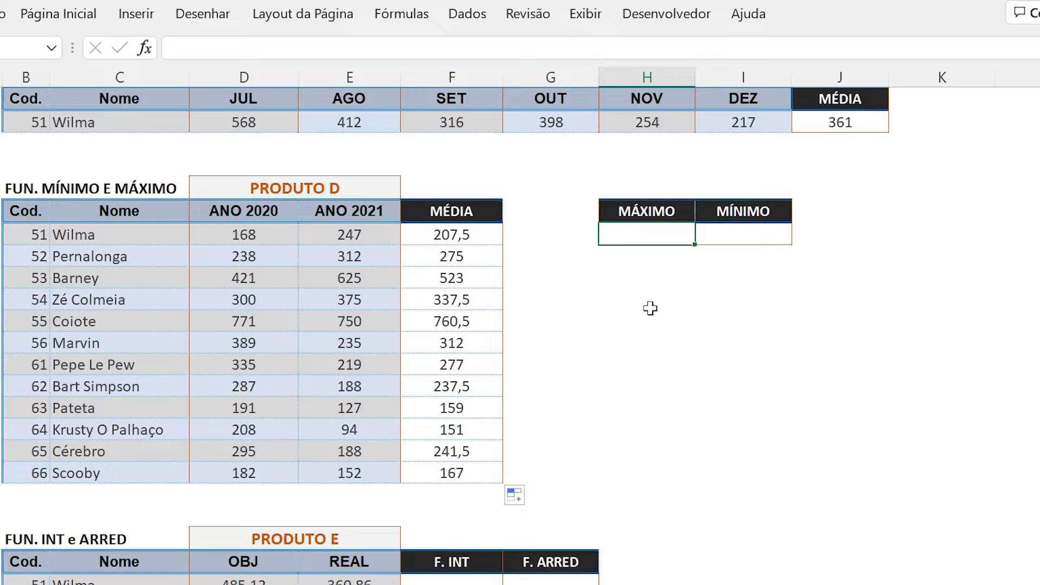
click(731, 239)
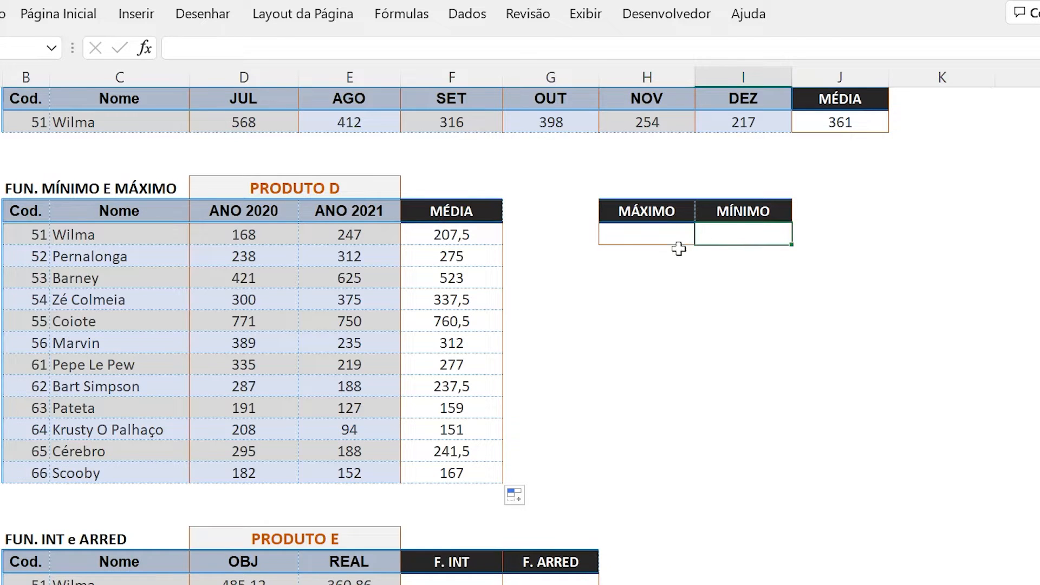
click(623, 237)
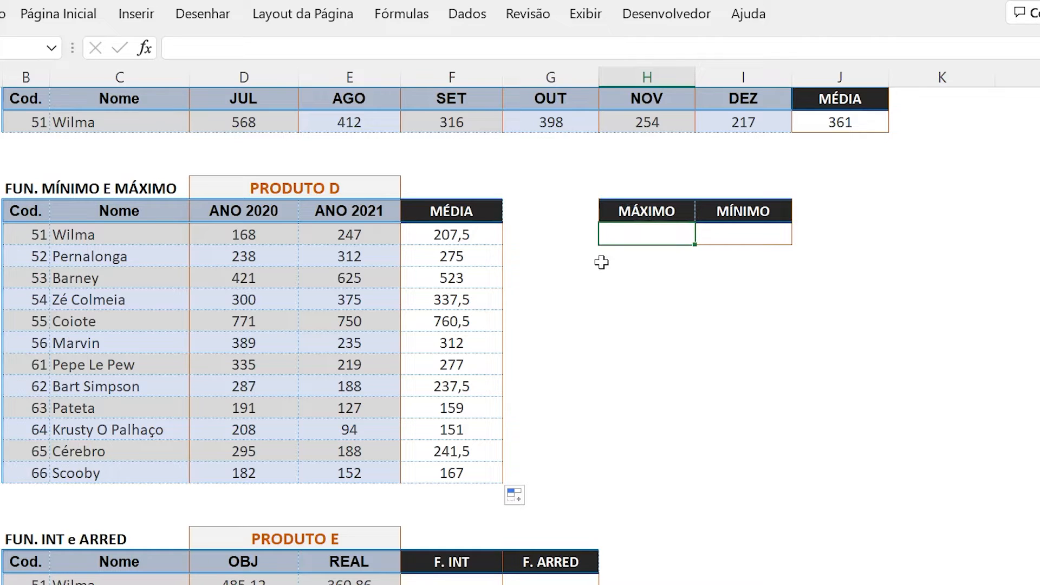
text(=M)
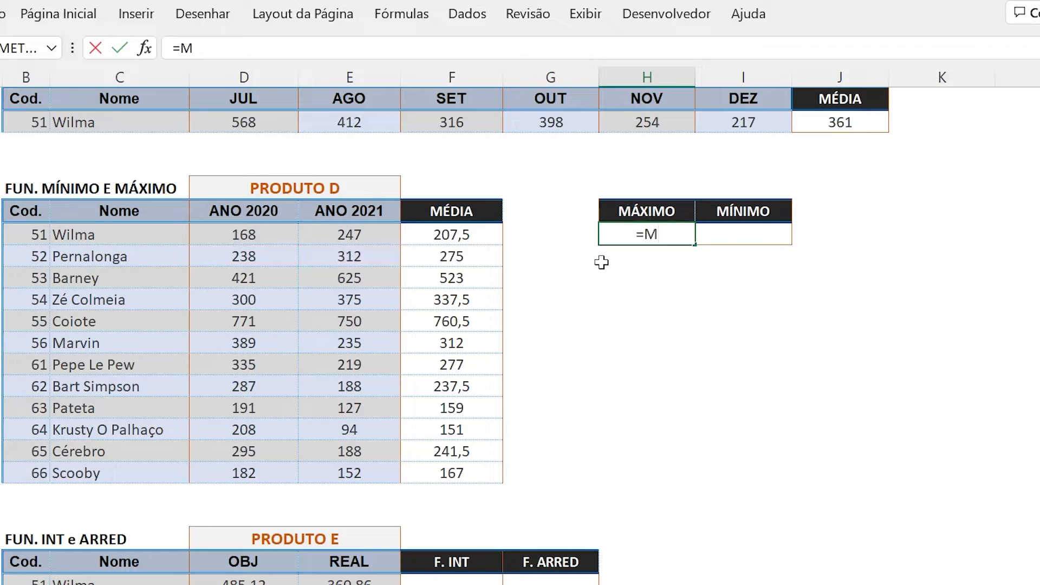
text(Á)
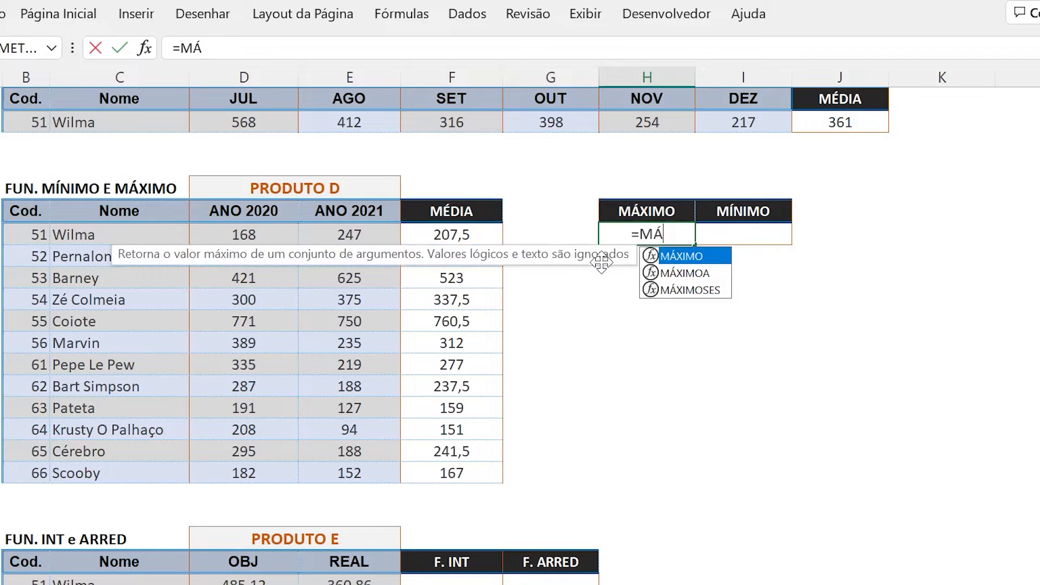
text(XIMO()
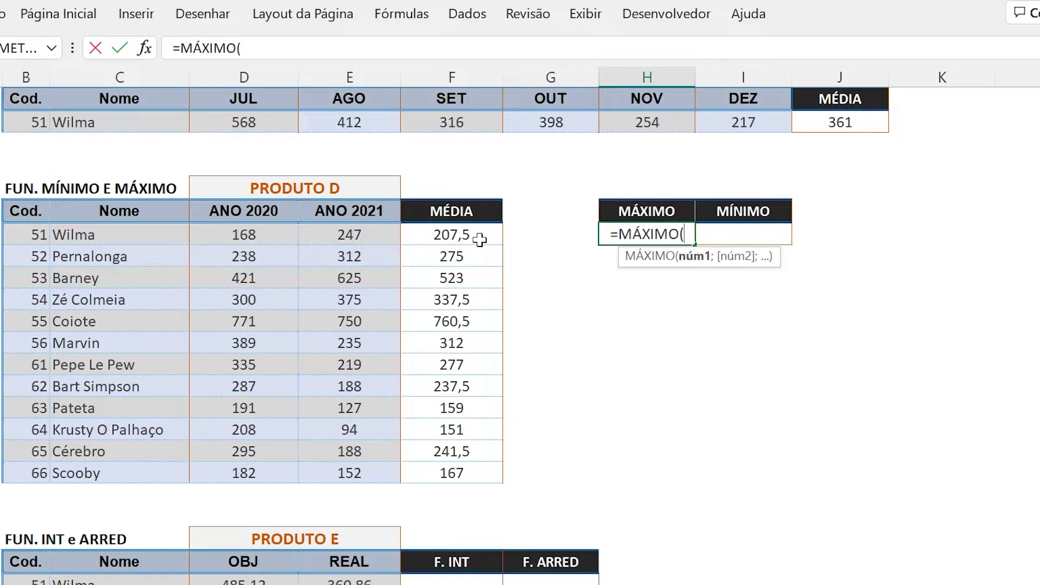
mouse_move(480, 239)
mouse_down()
mouse_move(470, 485)
mouse_move(473, 475)
mouse_up()
text())
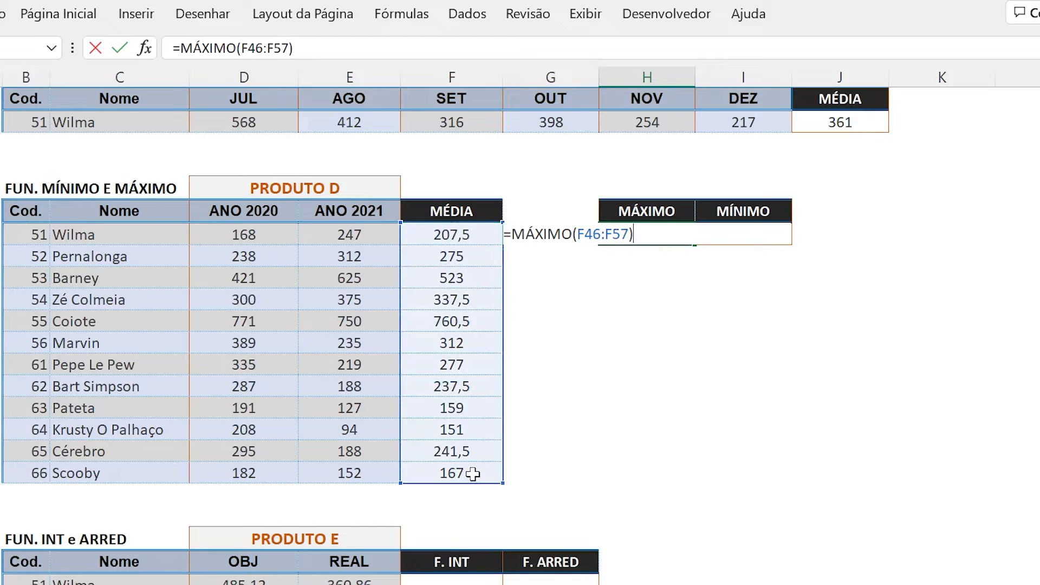
key(Return)
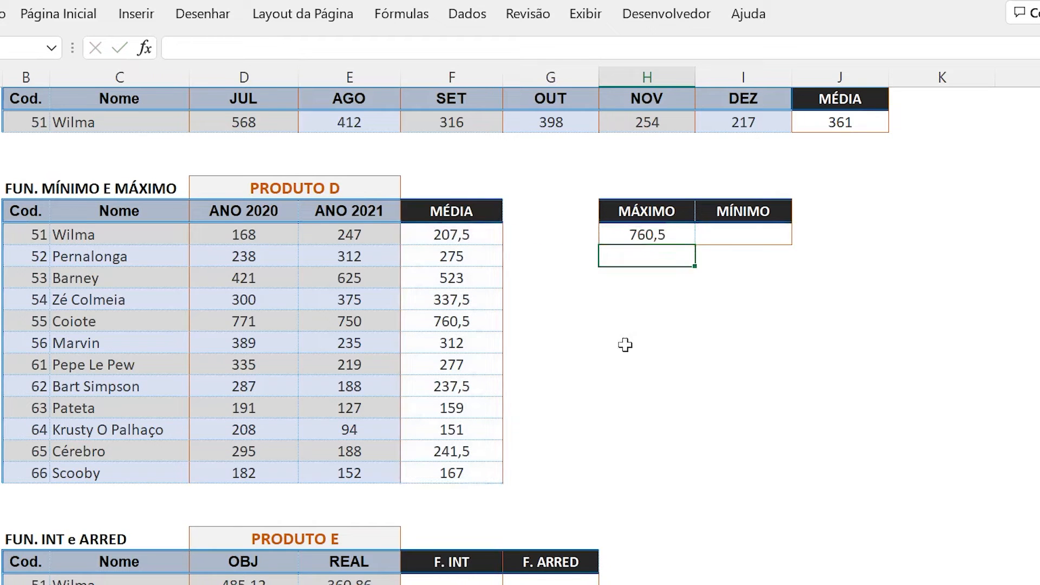
Find the lowest MÉDIA value of PRODUTO D in I46 with =MÍNIMO(F46:F57), then reselect that cell
click(727, 238)
text(=)
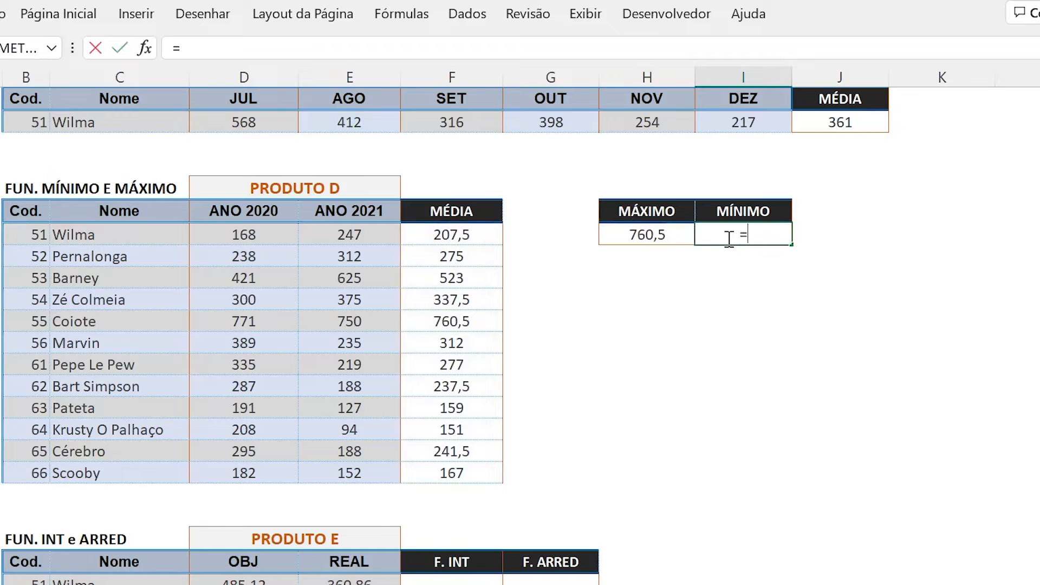
text(MÍN)
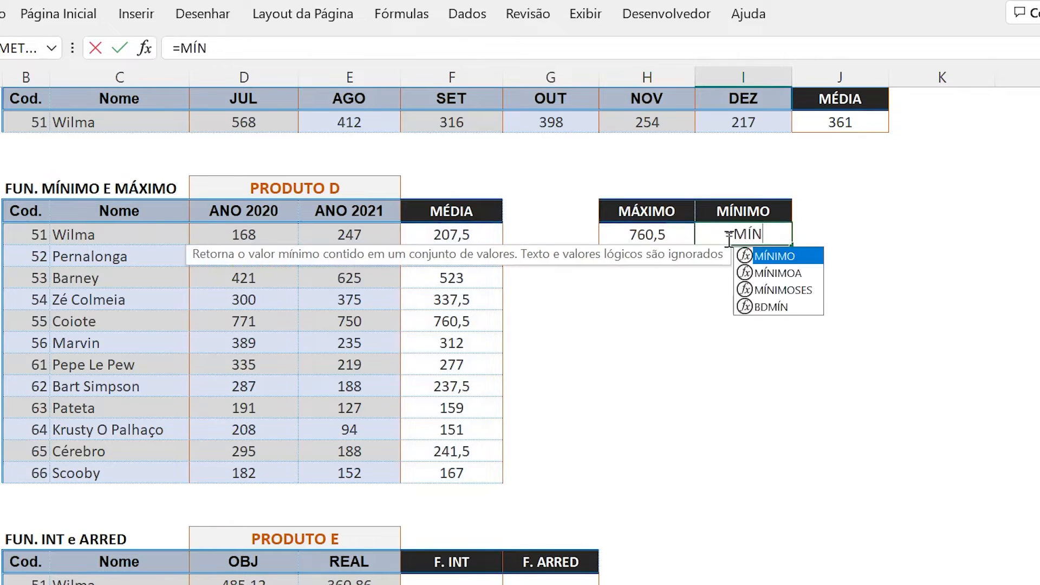
text(IMO()
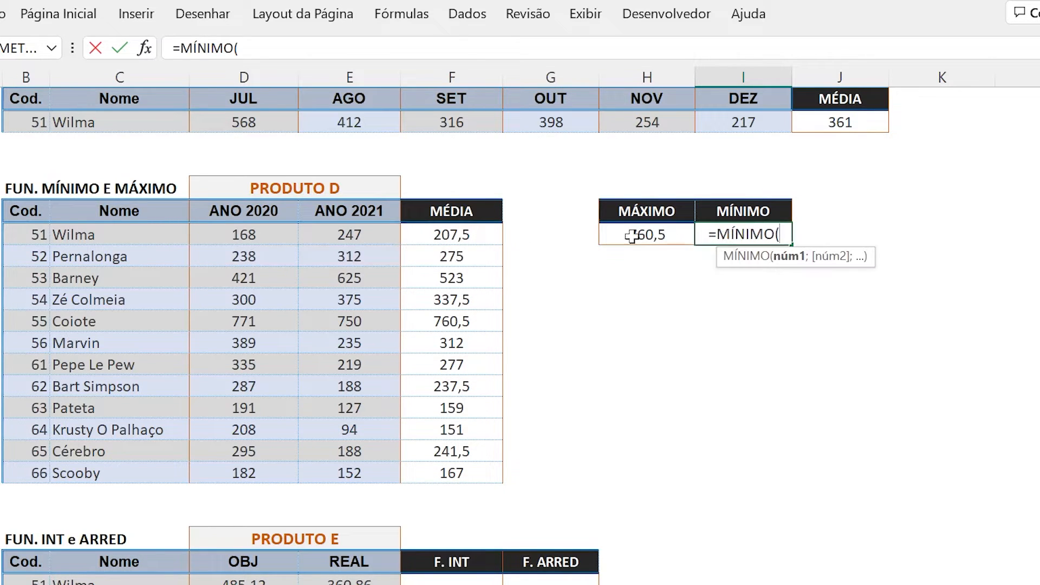
drag(469, 234, 463, 473)
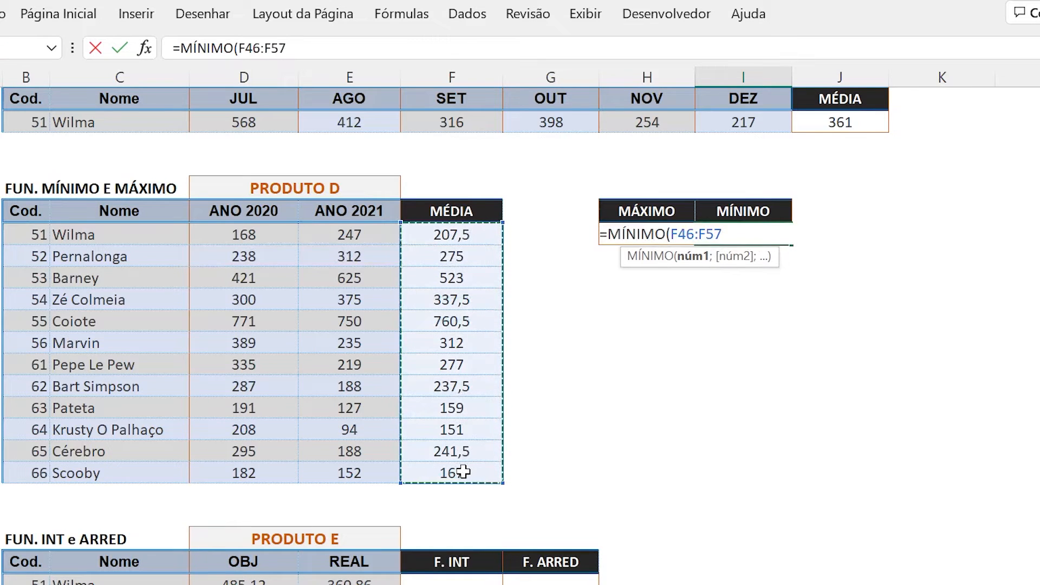
text())
key(Return)
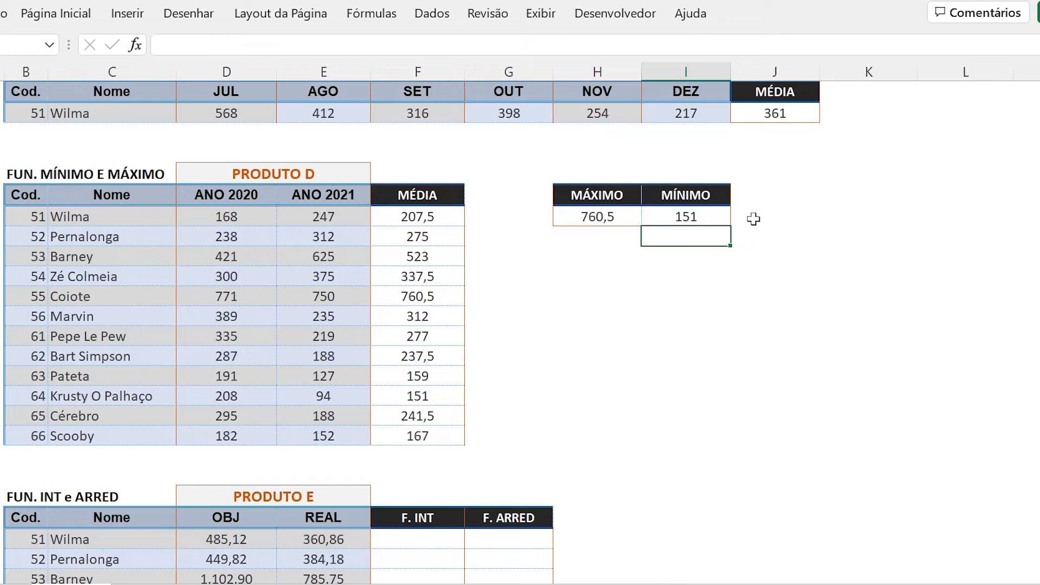
click(721, 217)
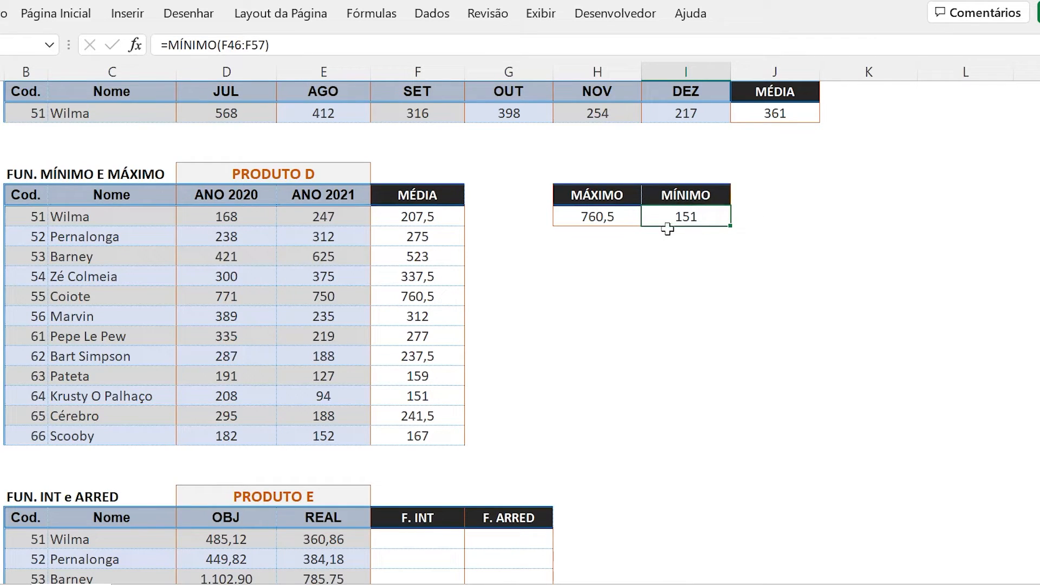
Divide MÍNIMO by MÁXIMO in J46 with =I46/H46 and format the result as a percentage
click(769, 216)
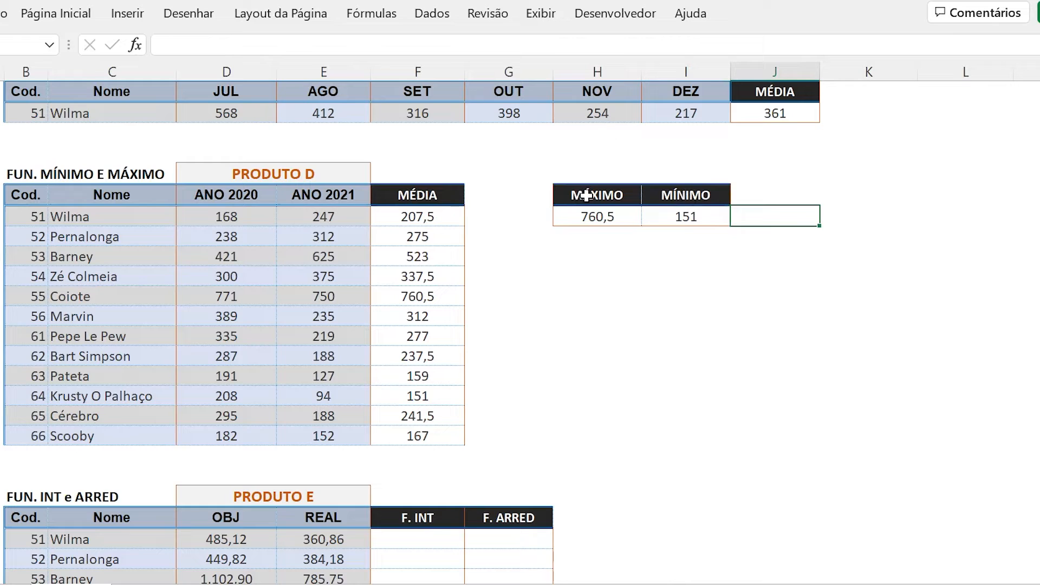
text(=)
click(675, 218)
text(/)
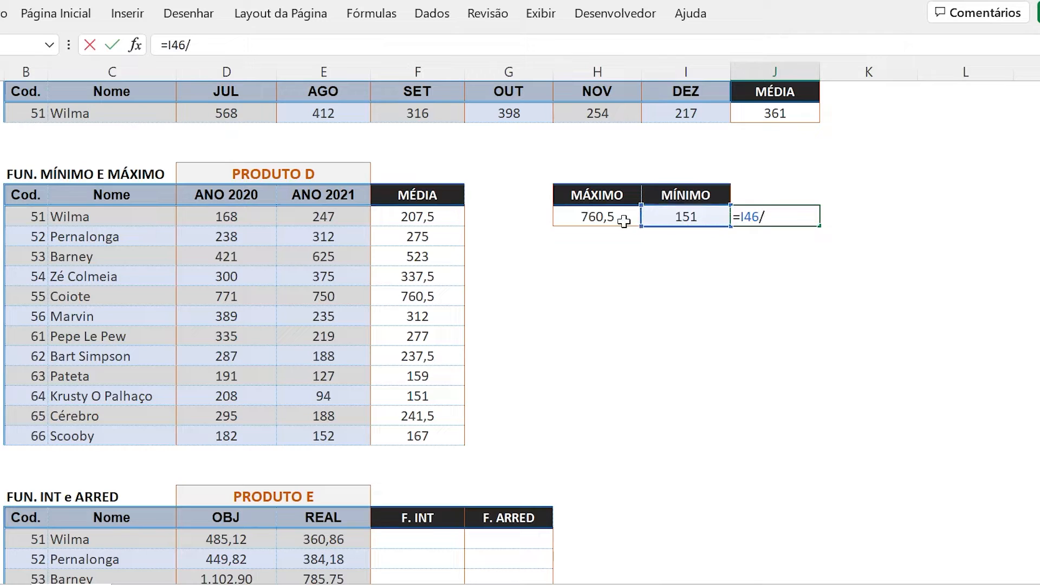
click(610, 217)
key(ctrl+Return)
click(741, 217)
click(56, 13)
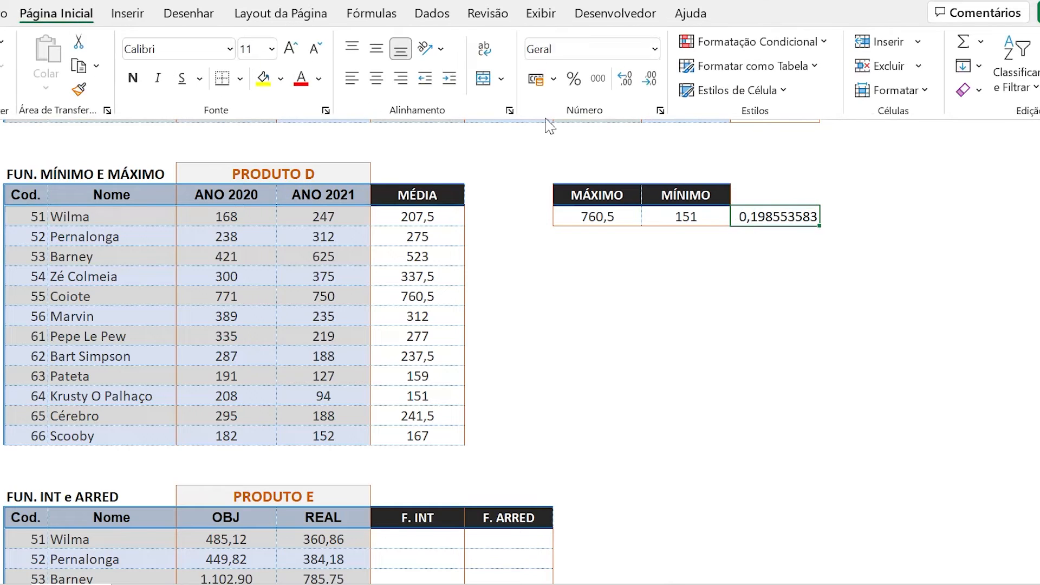
click(574, 79)
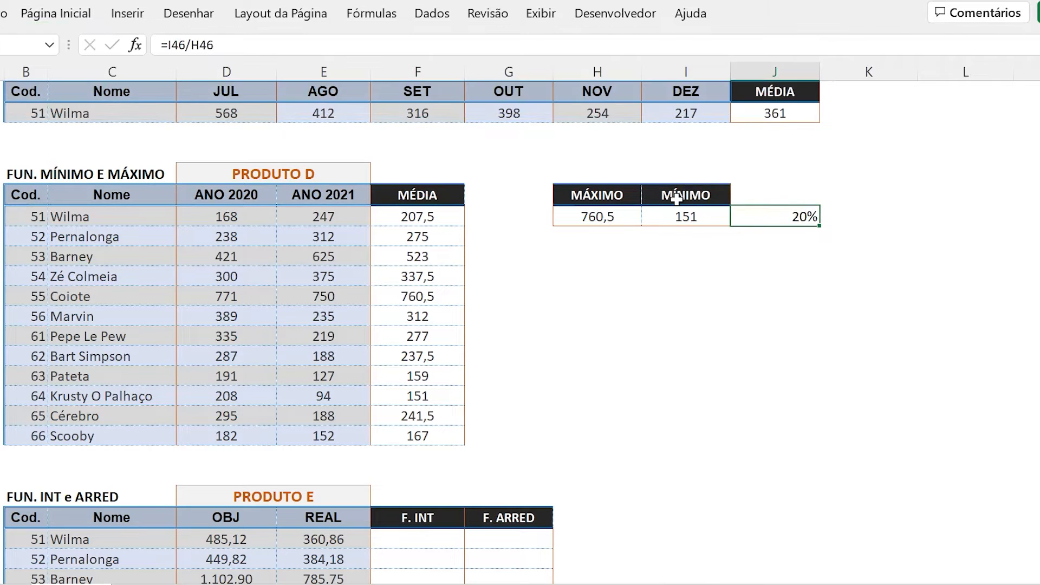
Review the MÍNIMO, percentage and MÁXIMO cells beside the PRODUTO D table, ending on H46
click(674, 196)
click(681, 217)
click(789, 218)
click(602, 217)
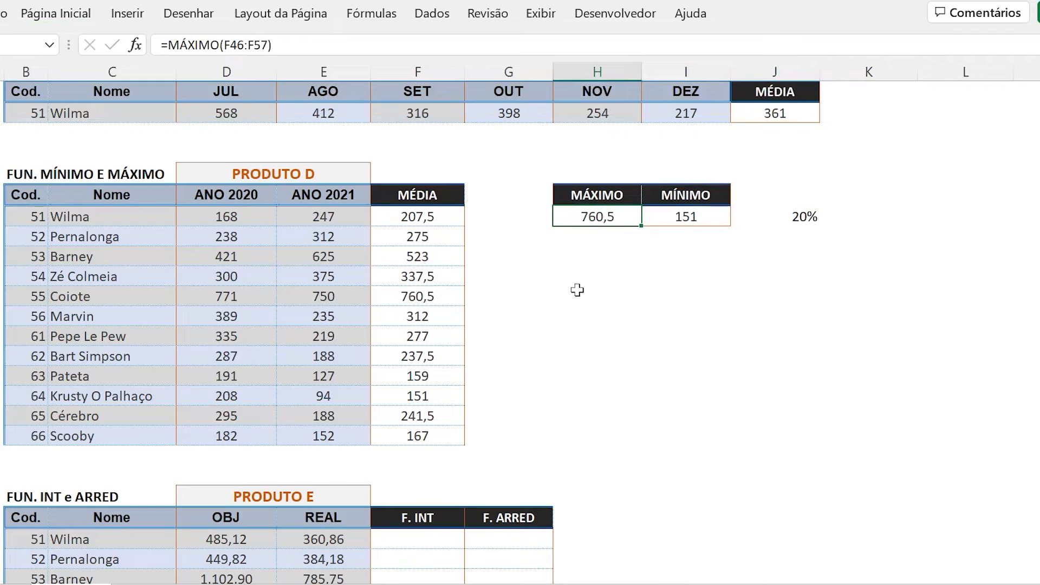
Examine the PRODUTO E table: its INT and ARRED title, the F. INT and F. ARRED headings, and the OBJ values
scroll(601, 291, down, 5)
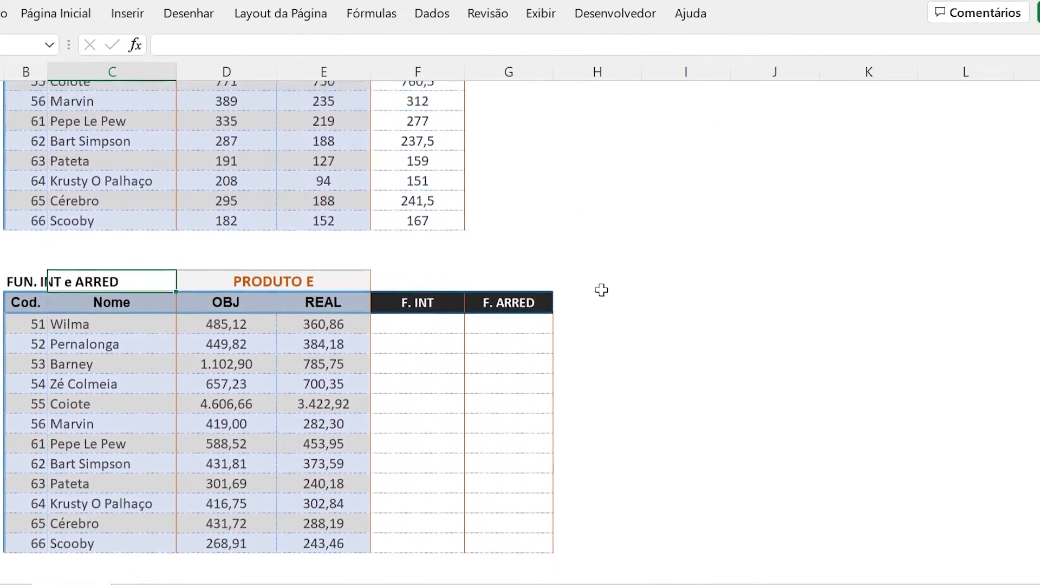
click(34, 185)
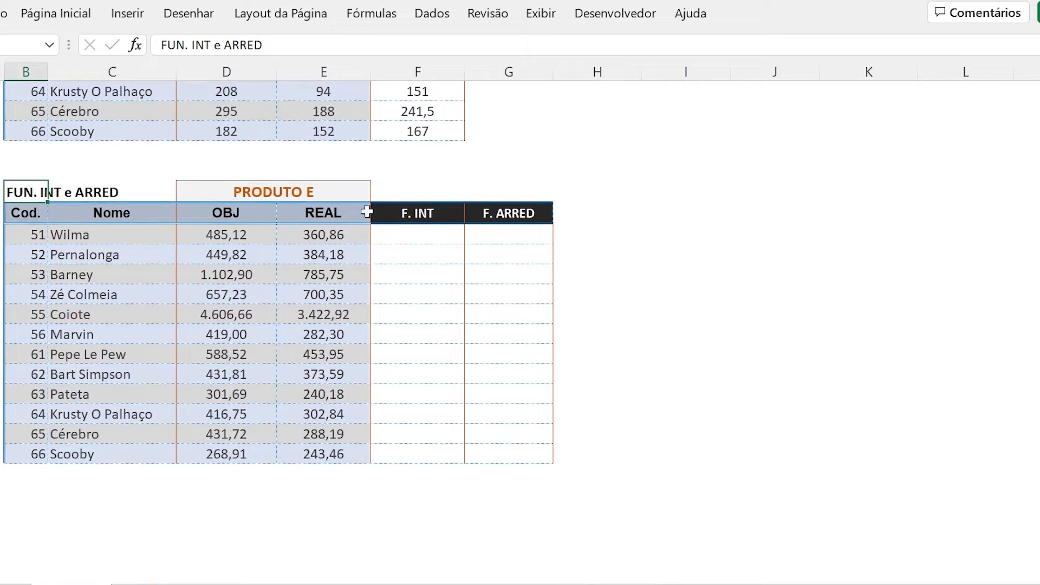
click(495, 213)
click(424, 214)
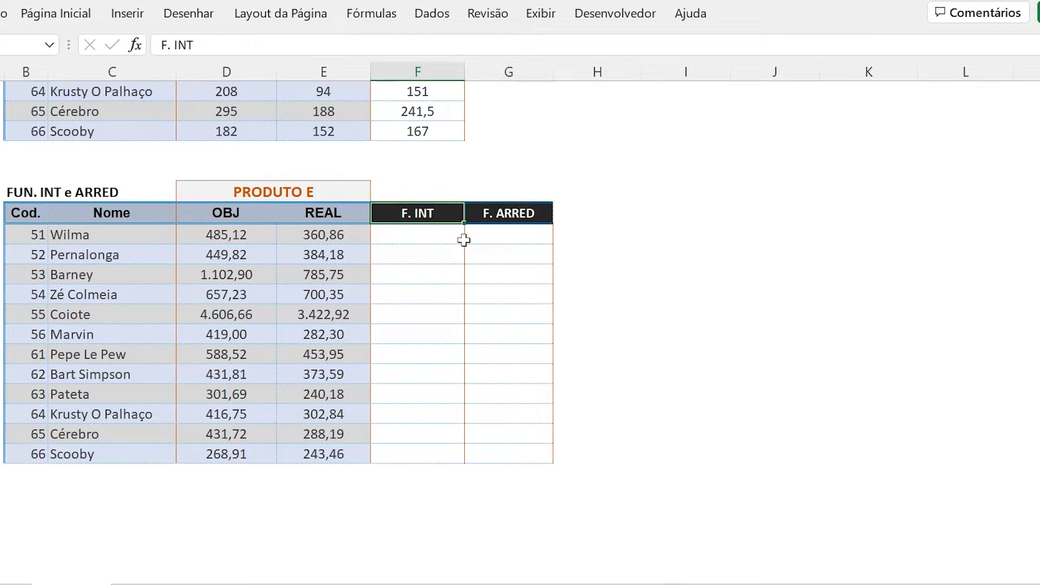
click(410, 242)
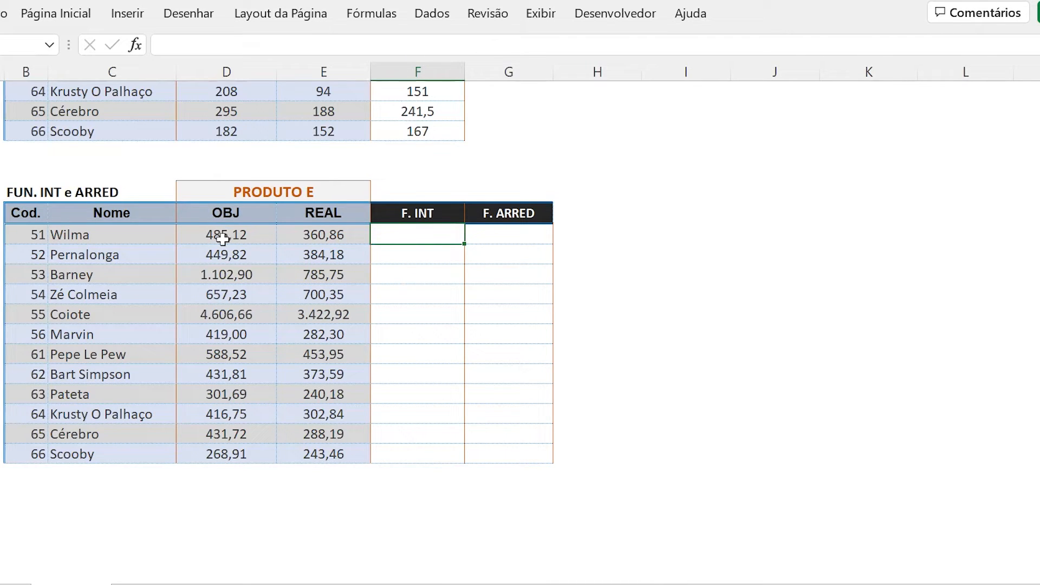
drag(224, 237, 214, 449)
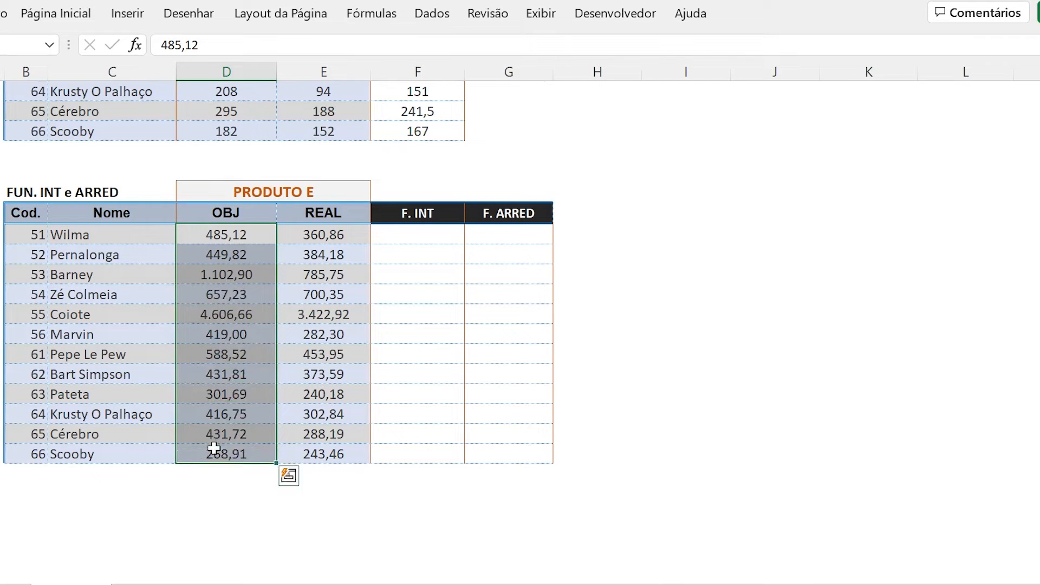
Extract the integer part of PRODUTO E's OBJ values in F62 with =INT(D62) and fill the formula down to F73
click(442, 254)
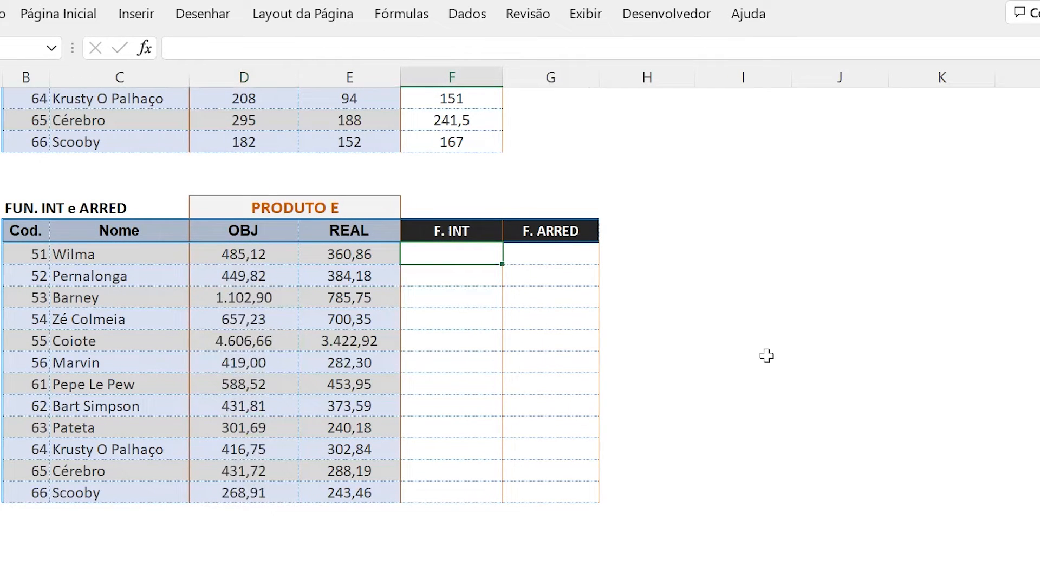
text(=INT()
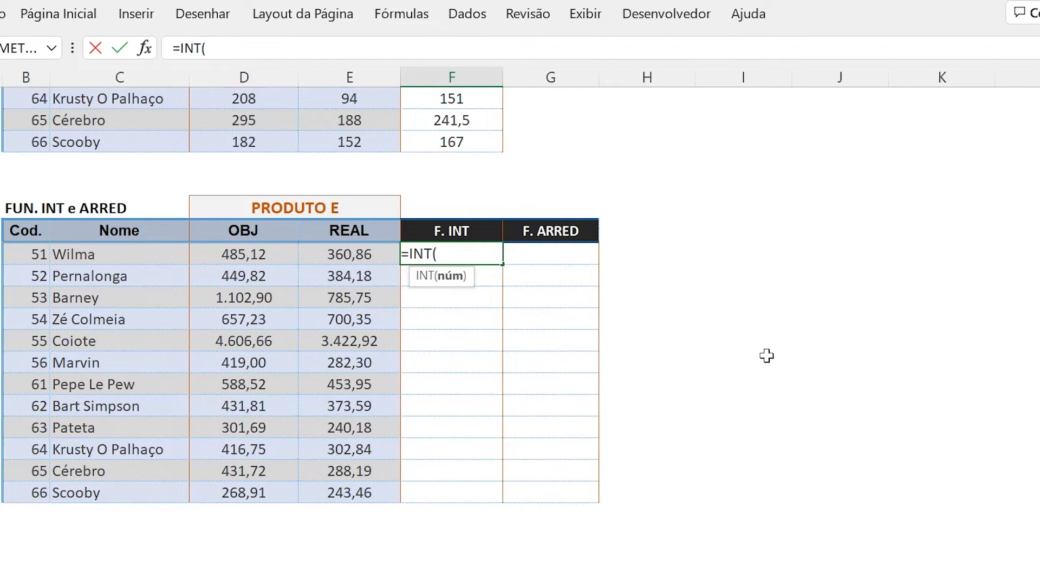
click(243, 255)
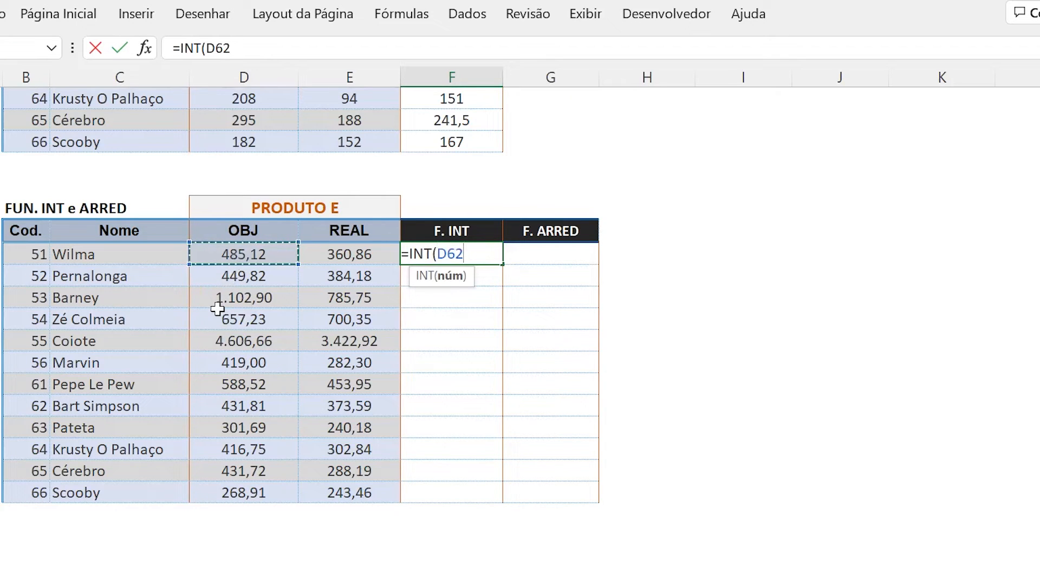
text())
key(Return)
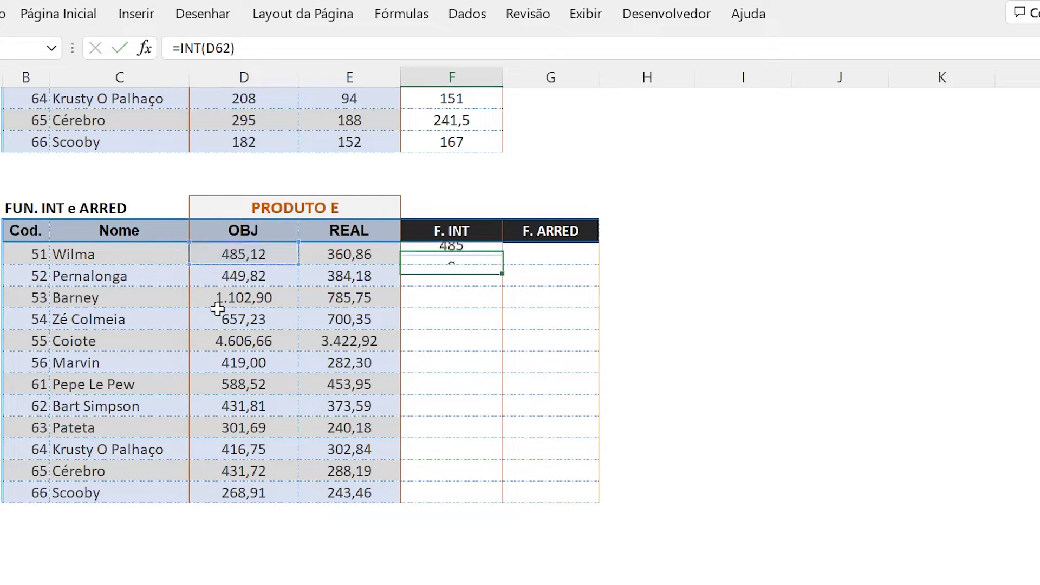
click(262, 253)
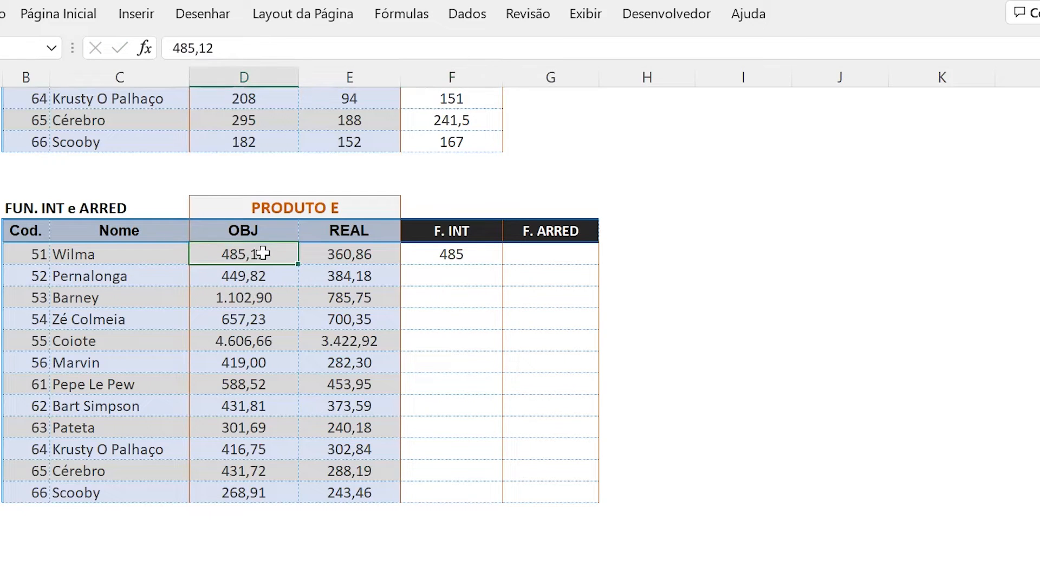
click(438, 256)
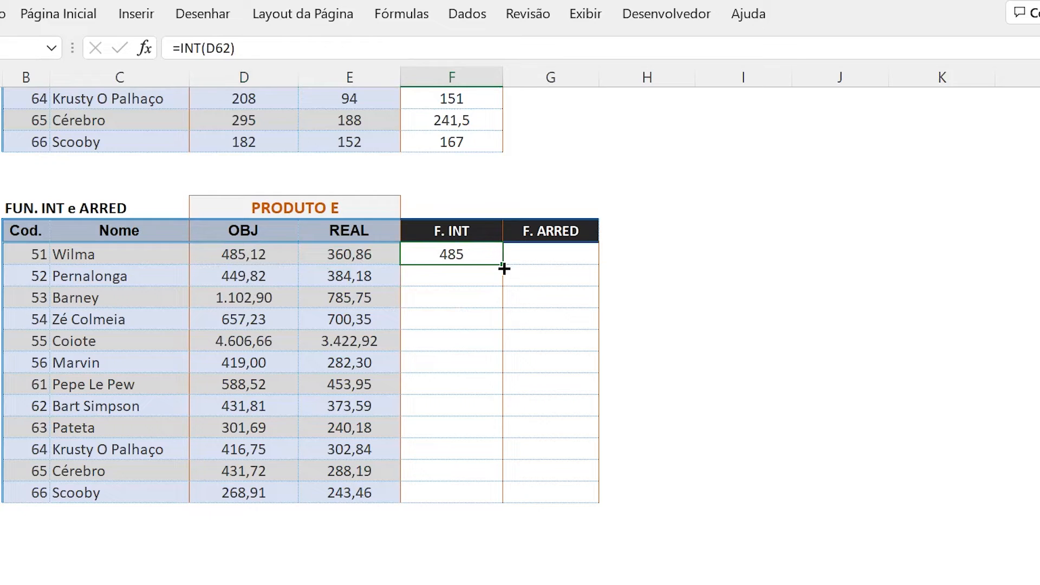
drag(504, 269, 503, 503)
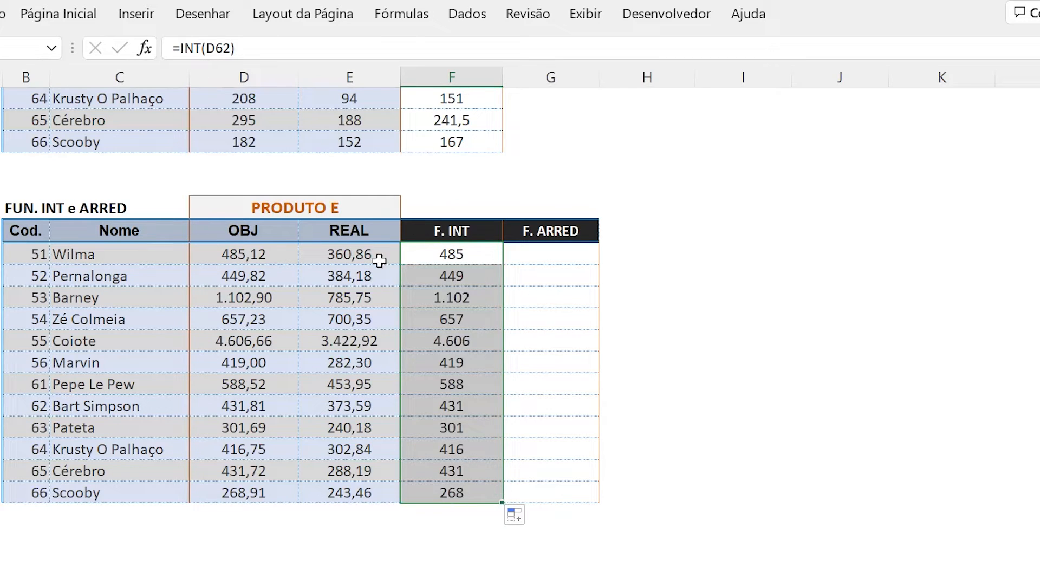
Round PRODUTO E's REAL values in G62 with =ARRED(E62;0) and fill the formula down to G73
click(549, 252)
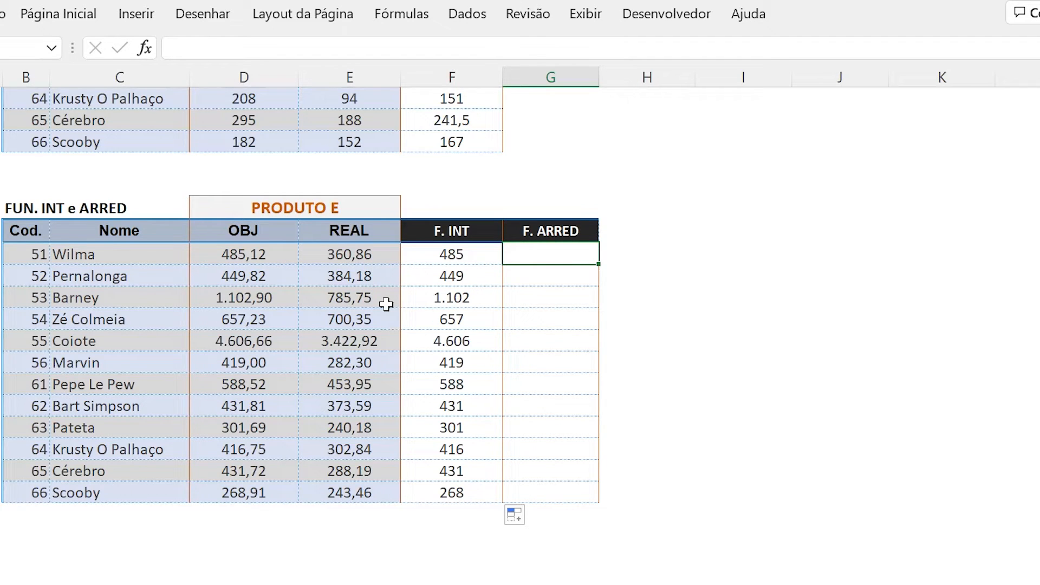
text(=)
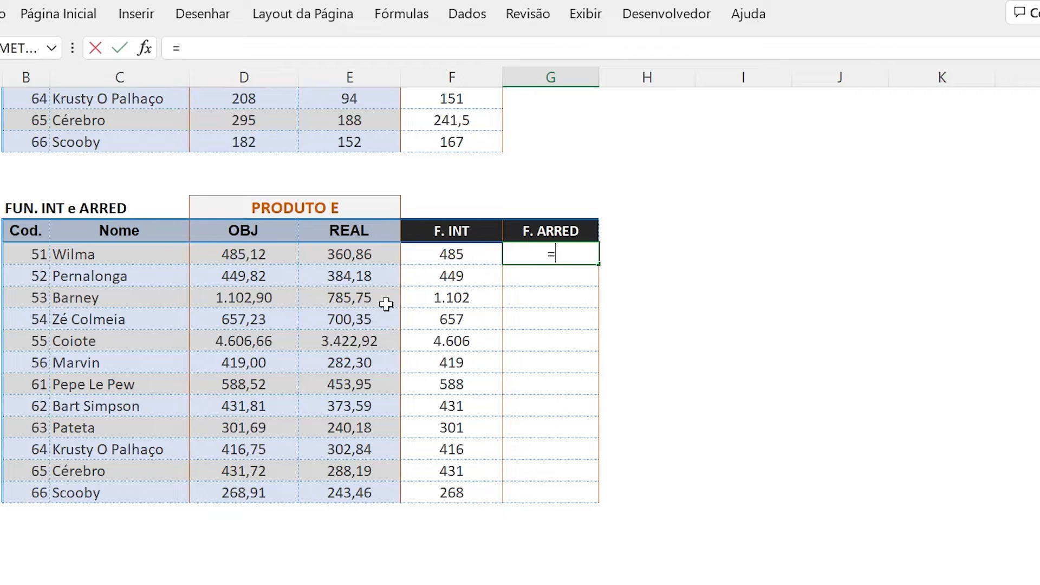
text(ARRE)
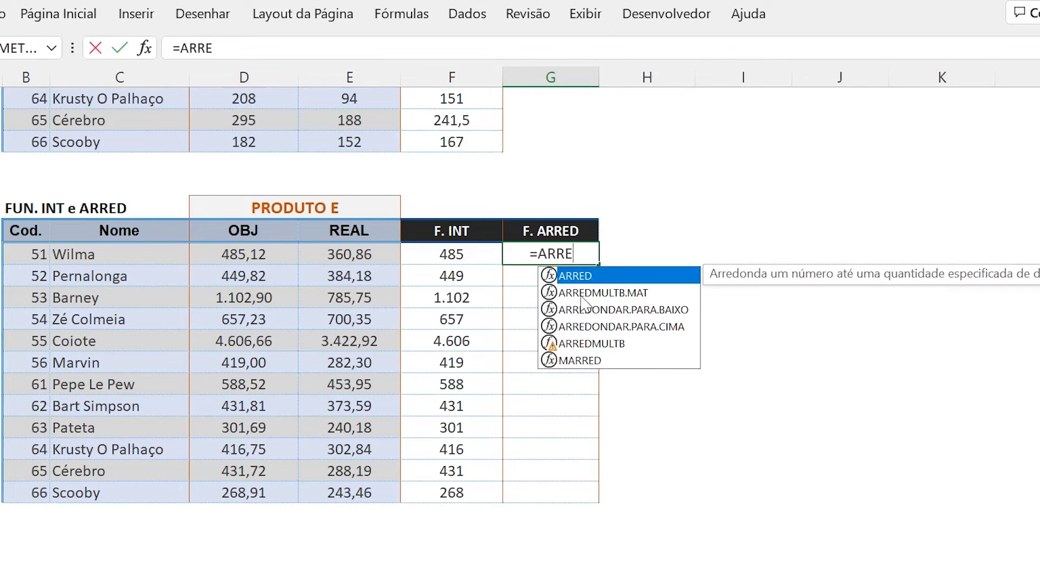
double_click(585, 281)
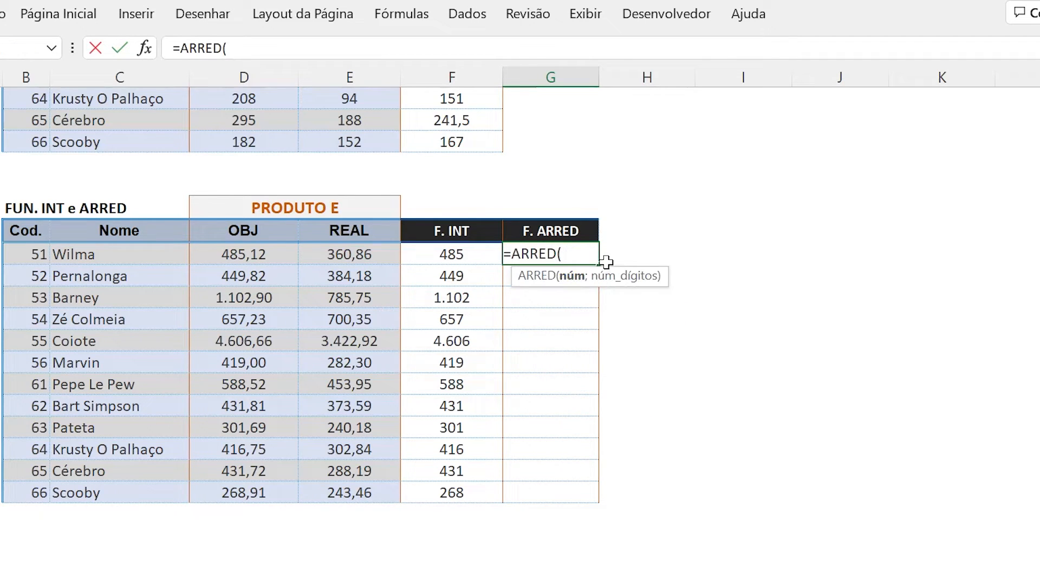
click(324, 255)
text(;)
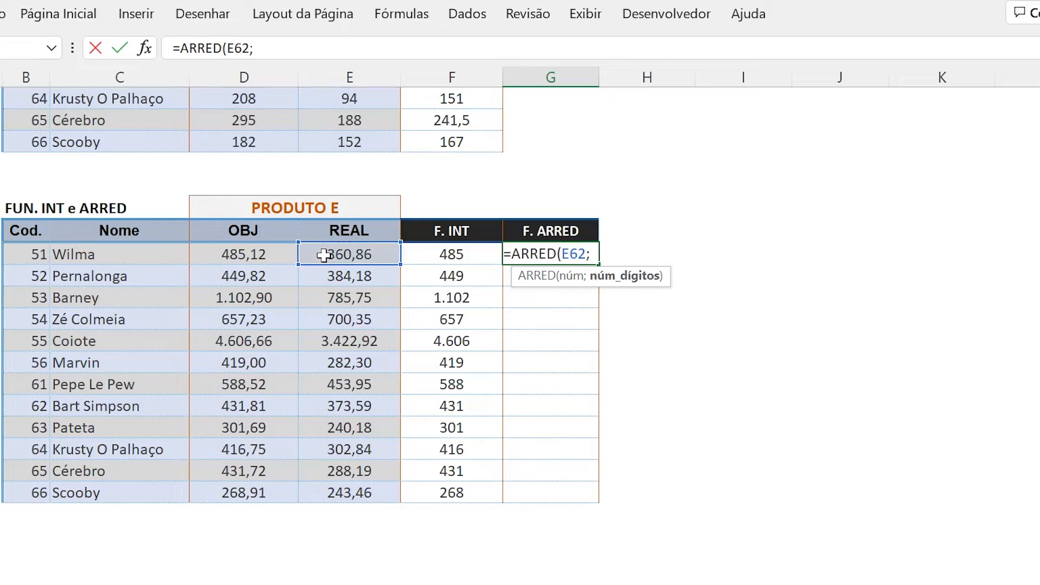
text(0))
key(Return)
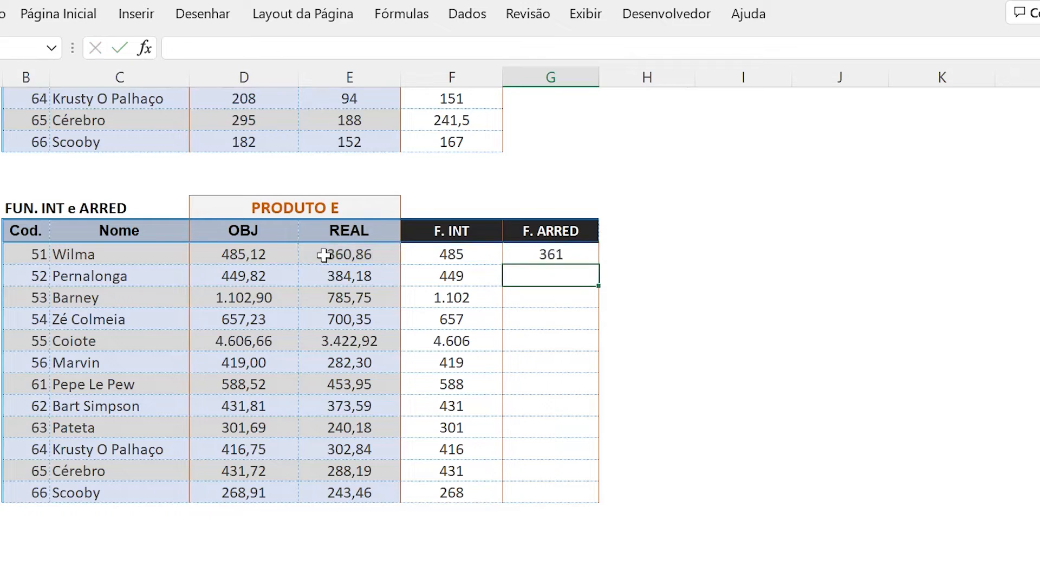
click(572, 253)
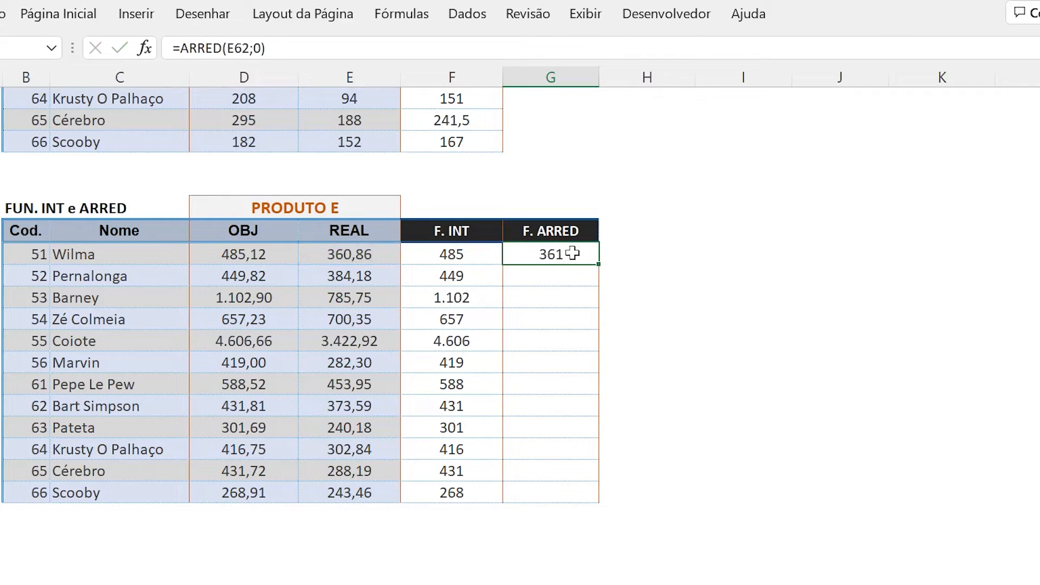
double_click(602, 269)
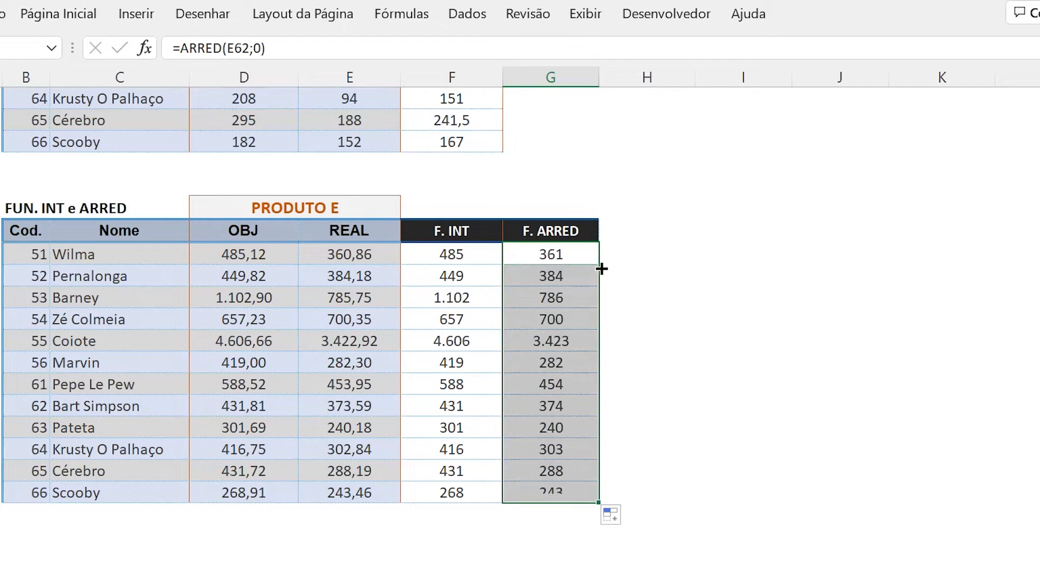
Compare the F. ARRED results in G62 to G65 with the corresponding REAL values of PRODUTO E
click(573, 272)
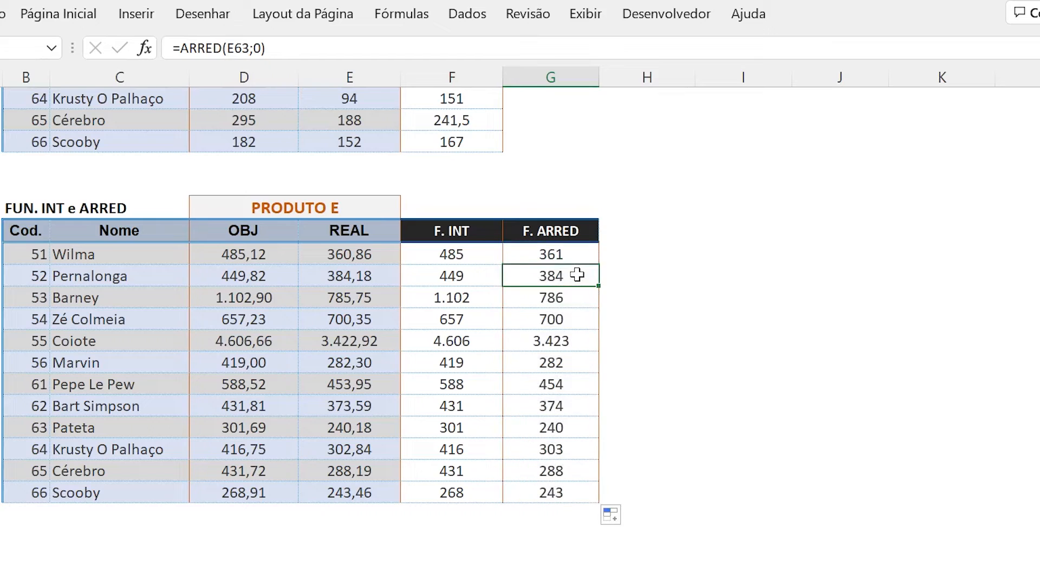
click(574, 256)
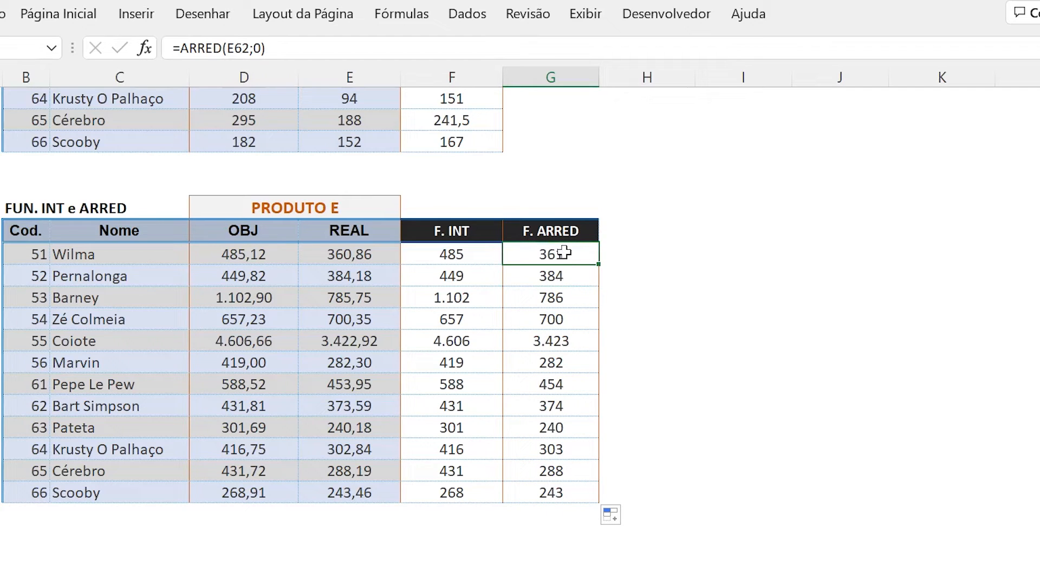
click(553, 277)
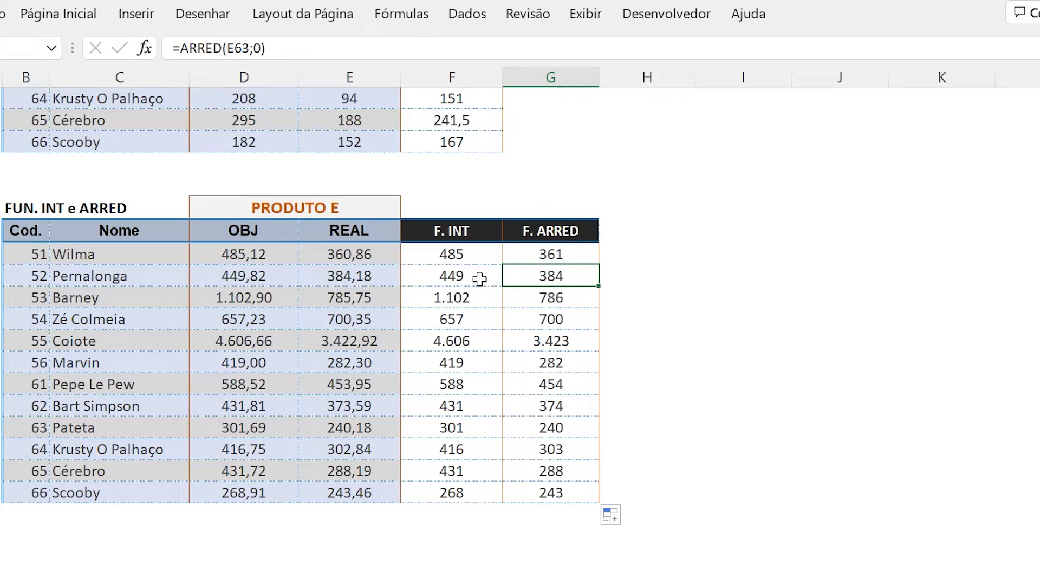
click(372, 302)
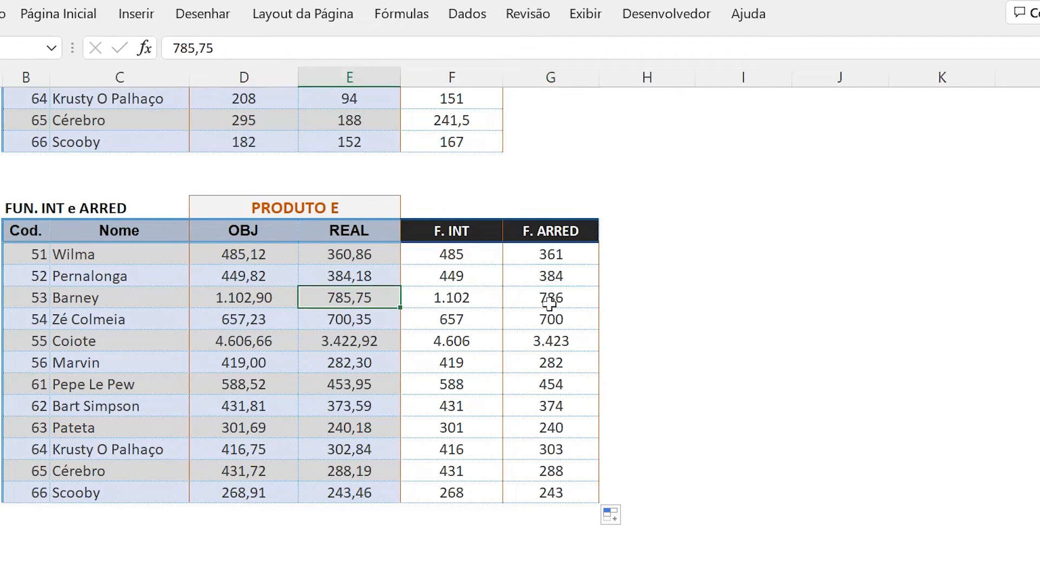
click(550, 303)
click(352, 323)
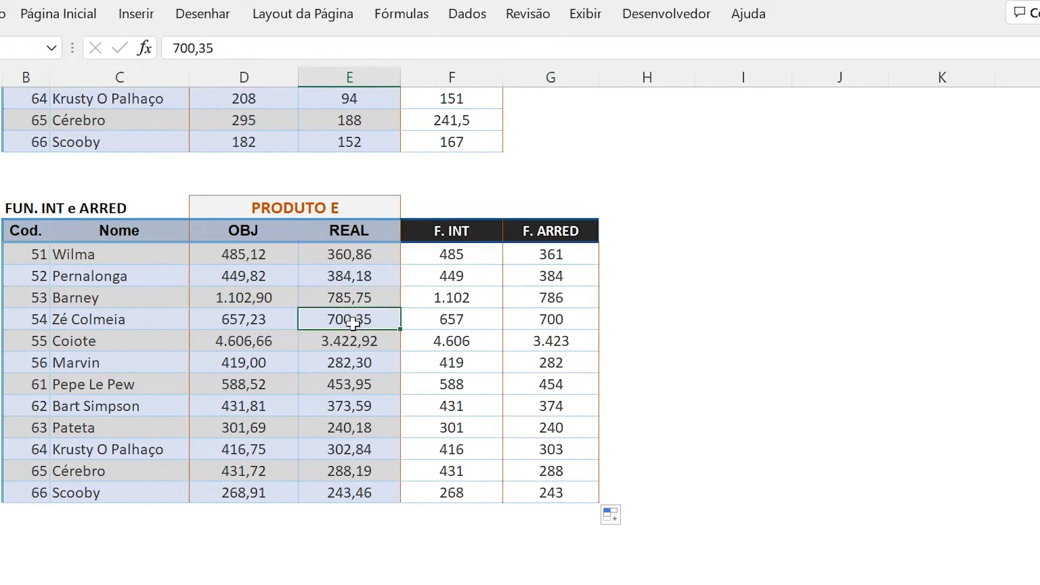
click(539, 322)
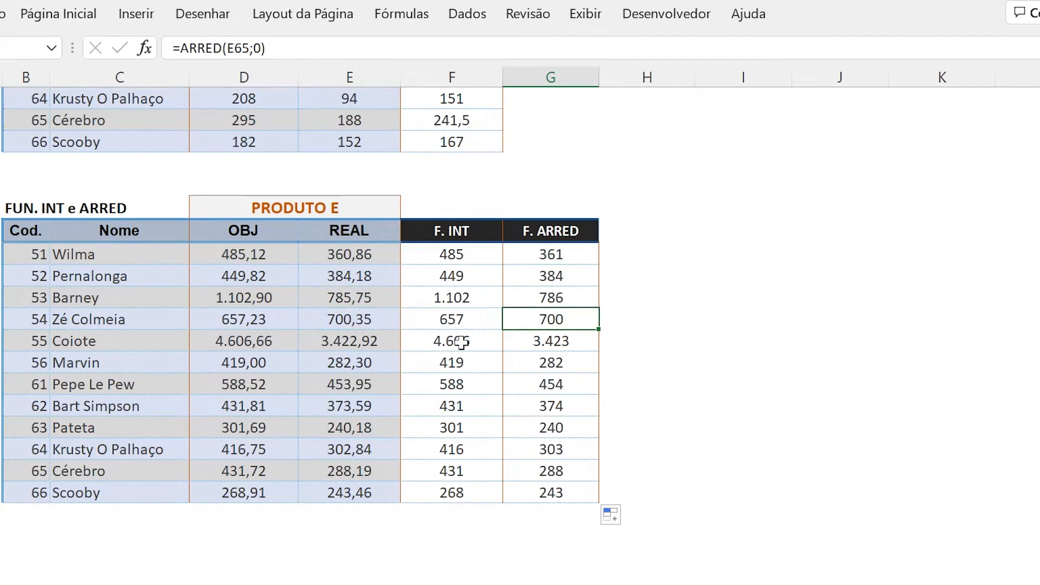
Set the REAL value in E73 to 243,50 and check the rounded value in G73
click(359, 495)
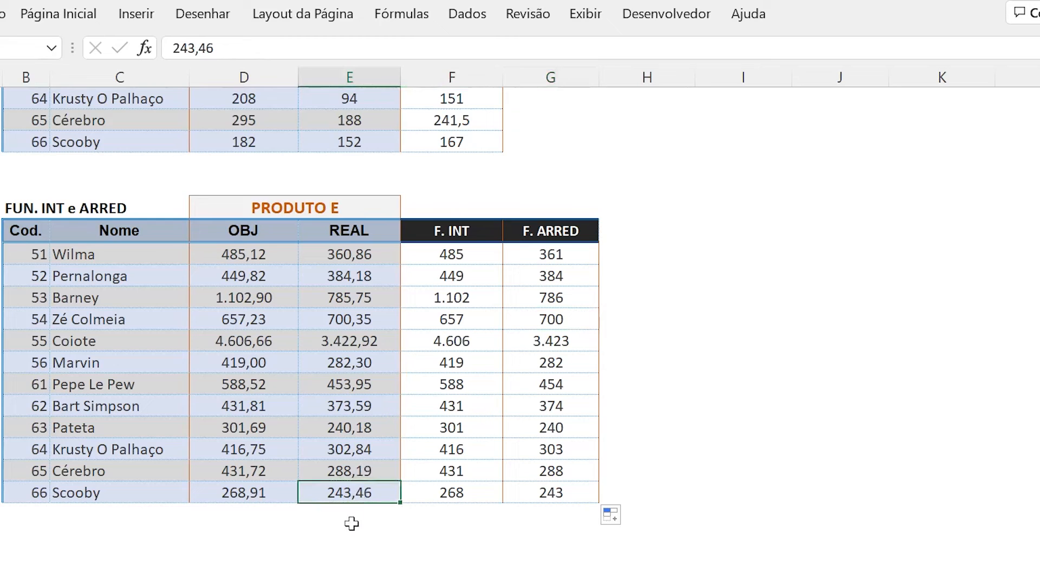
key(F2)
key(BackSpace)
key(BackSpace)
text(50)
key(ctrl+Return)
key(Right)
key(Right)
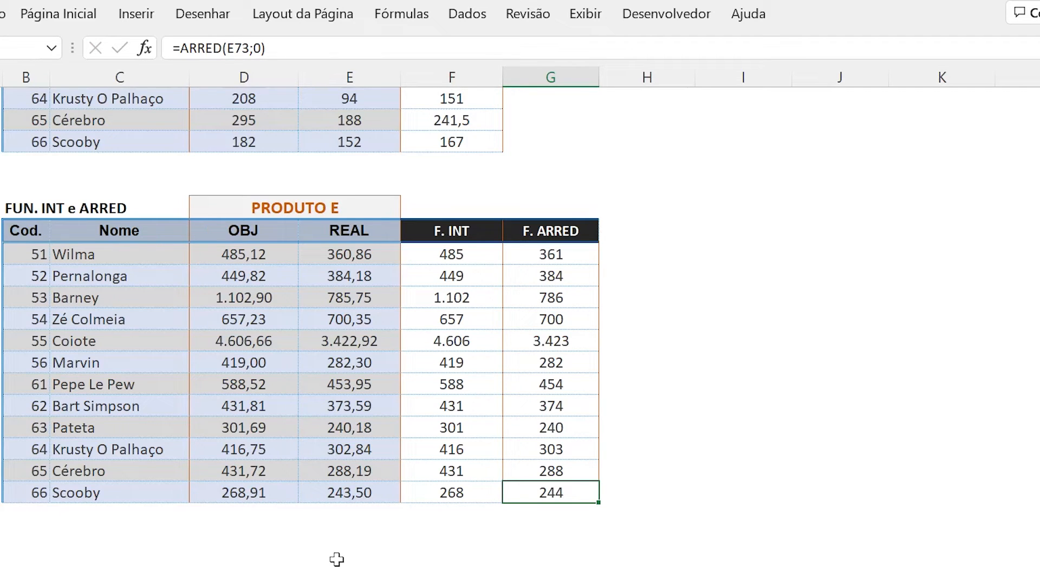
Set the REAL value in E73 to 243,49 and check the rounded value in G73
key(Left)
key(Left)
key(F2)
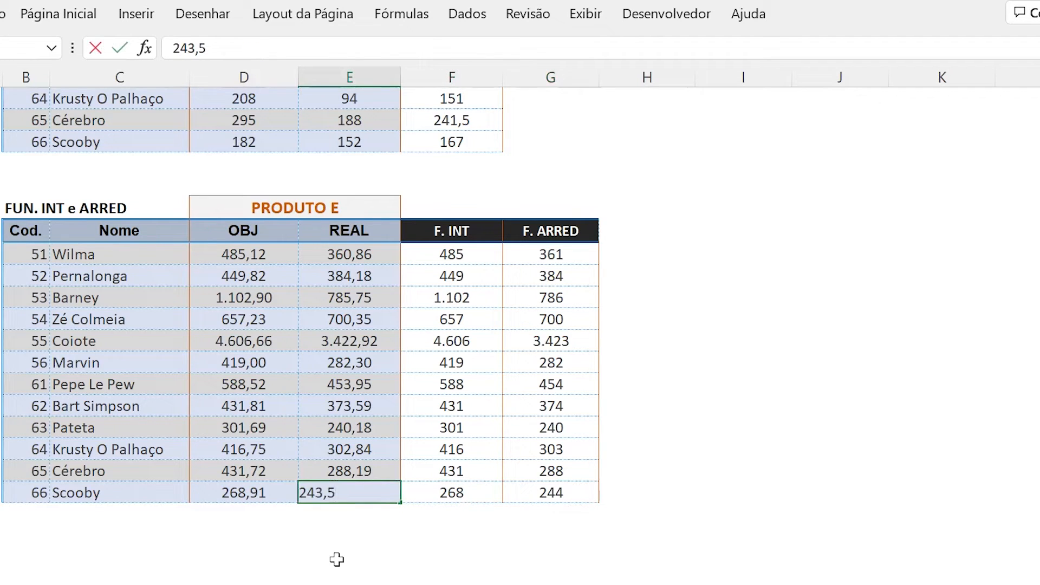
text(49)
key(ctrl+Return)
key(Right)
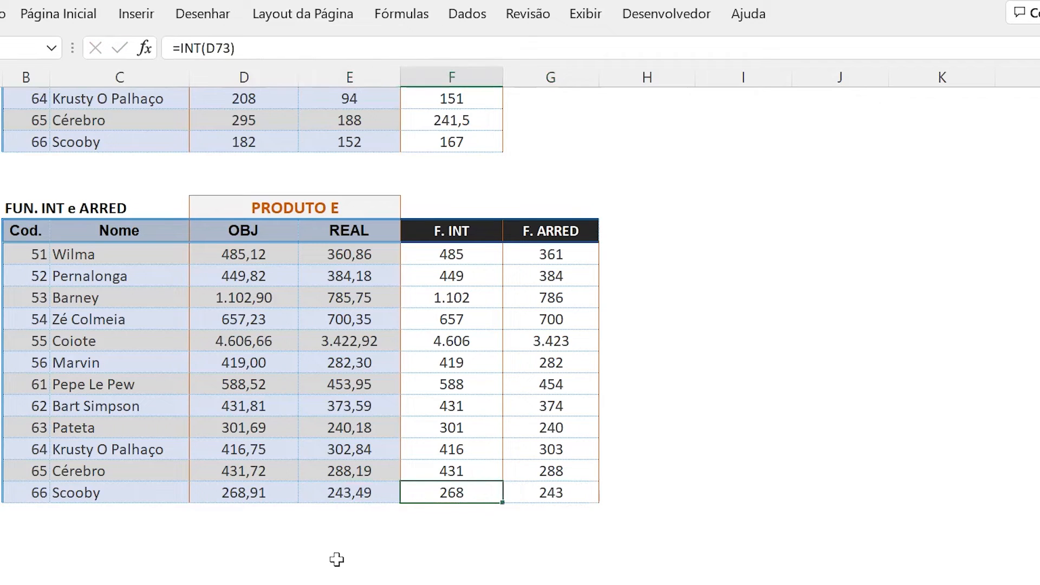
key(Right)
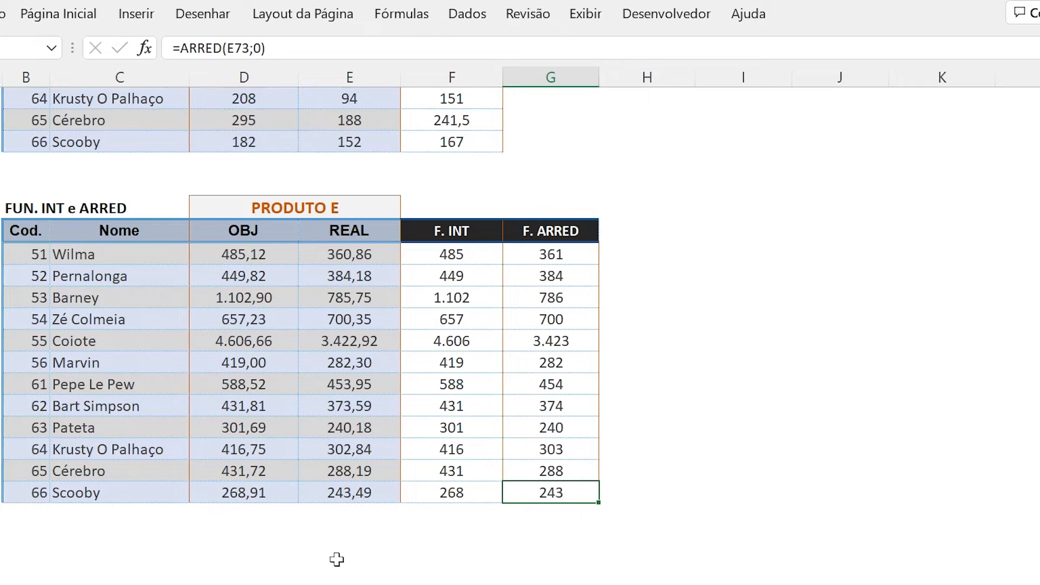
Replace the formula in G62 with =ARREDONDAR.PARA.CIMA(E62;0) and fill it down to G73
key(Up)
key(Up)
key(Up)
key(Up)
key(Up)
key(Up)
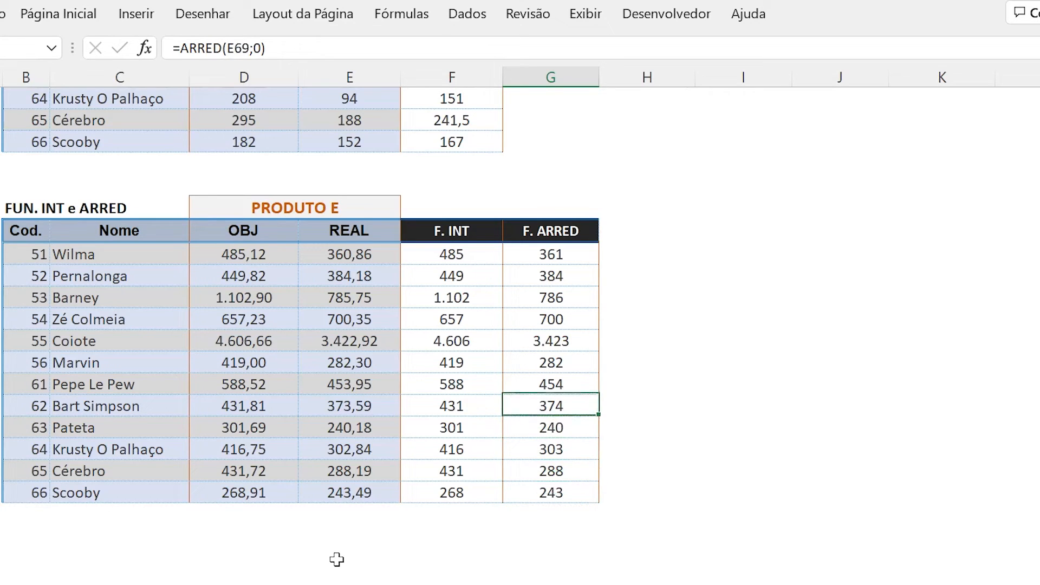
key(Up)
key(Up)
key(Up)
key(Up)
key(Up)
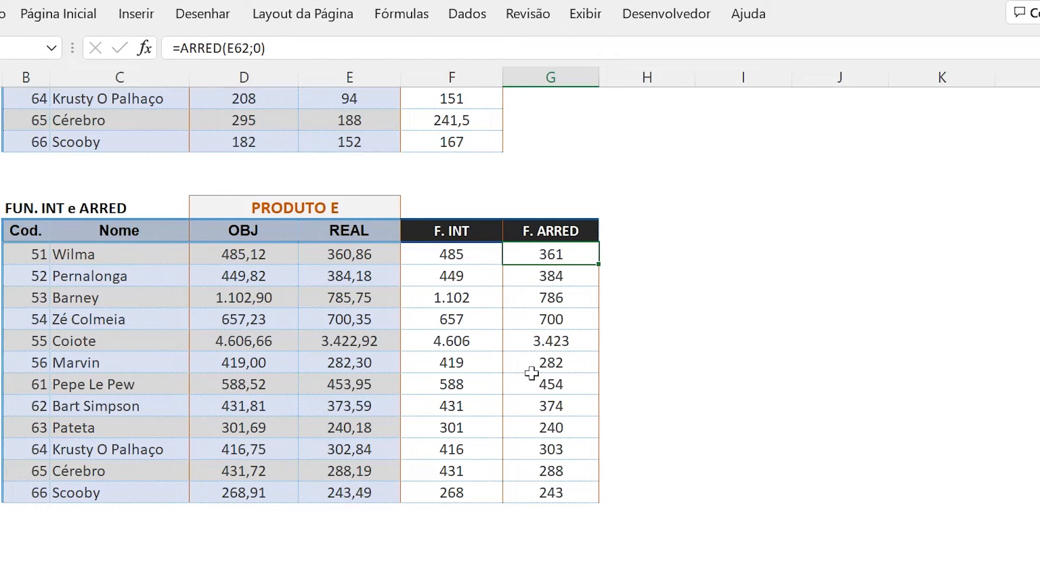
text(=ARRE)
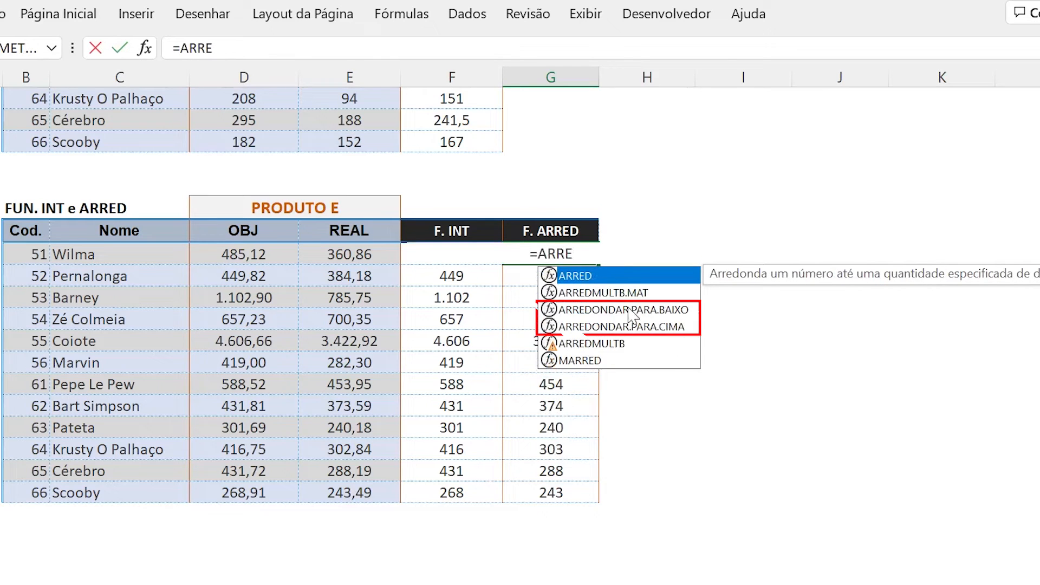
double_click(668, 328)
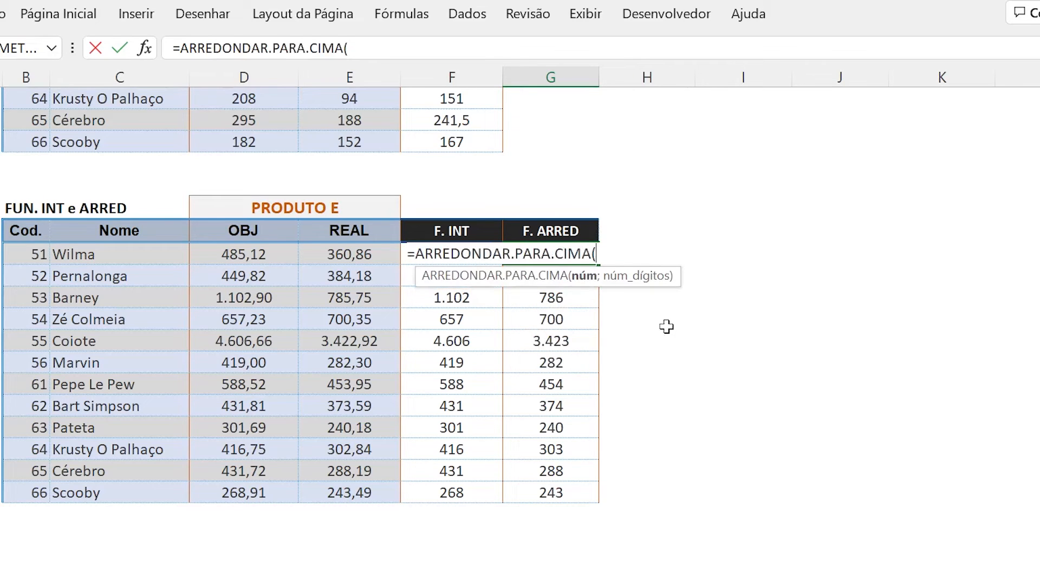
click(325, 258)
text(;)
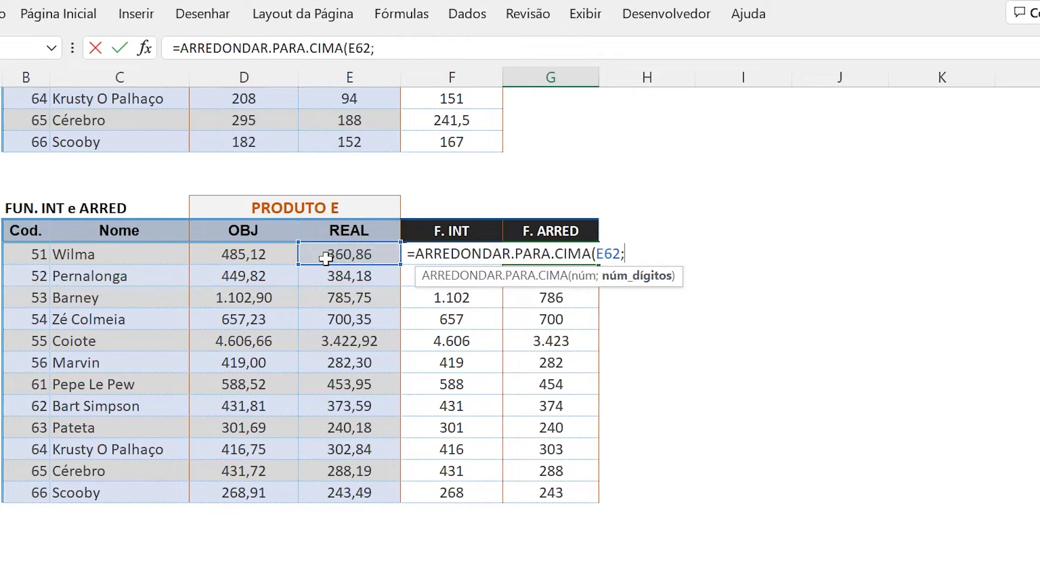
text(0))
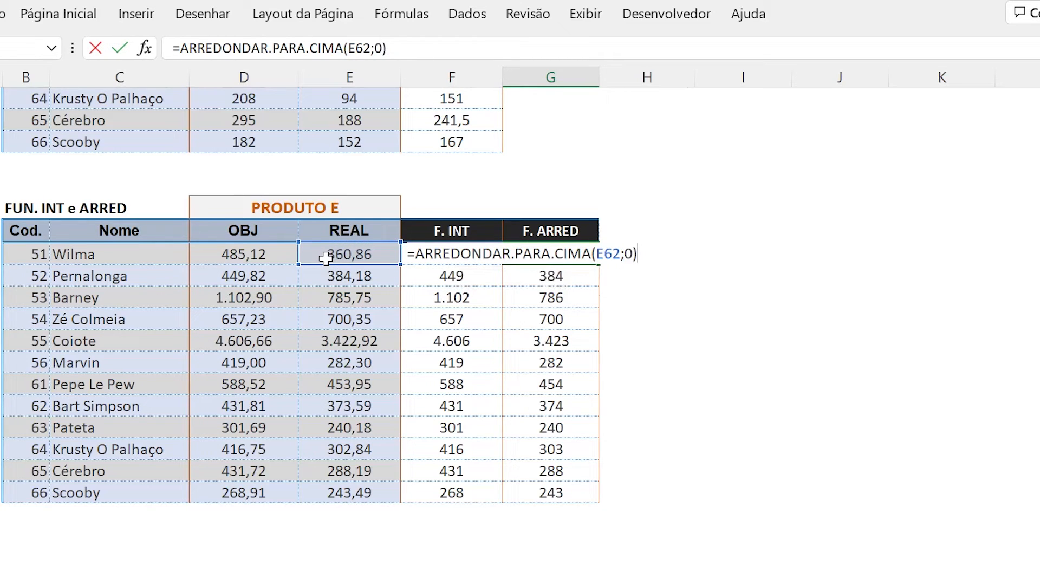
key(Return)
key(Up)
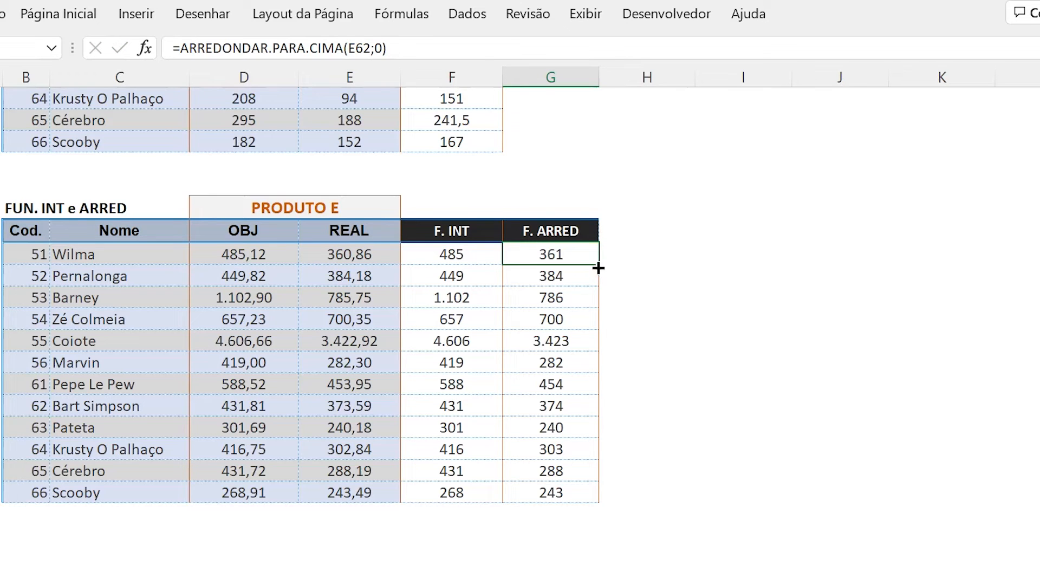
drag(599, 267, 596, 503)
click(561, 254)
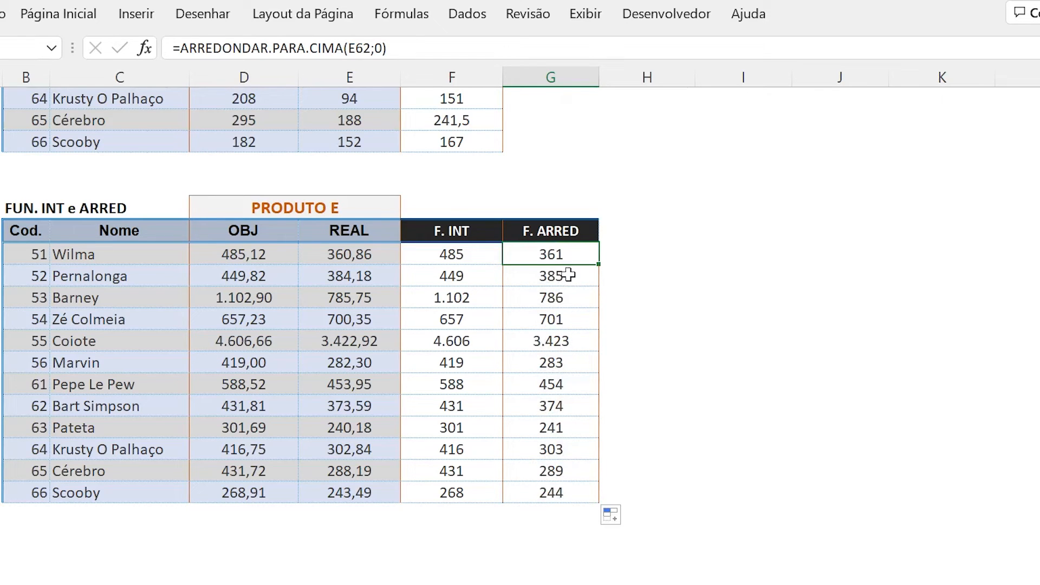
Change the formula in G68 to =ARREDONDAR.PARA.BAIXO(E68;0) and fill it down to G73
click(544, 387)
key(F2)
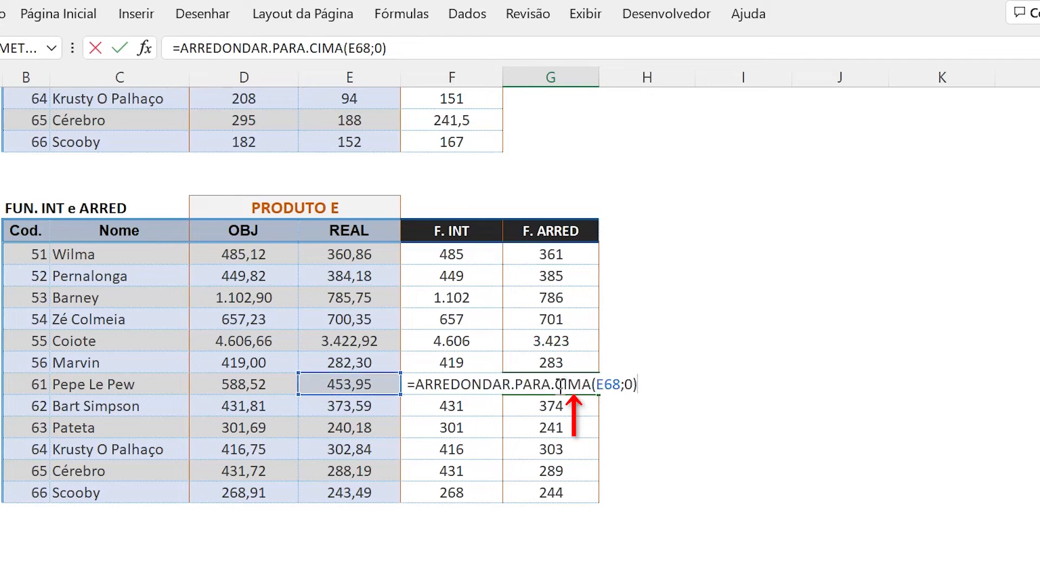
key(shift+Right)
key(shift+Right)
key(shift+Right)
key(shift+Right)
key(Delete)
text(B)
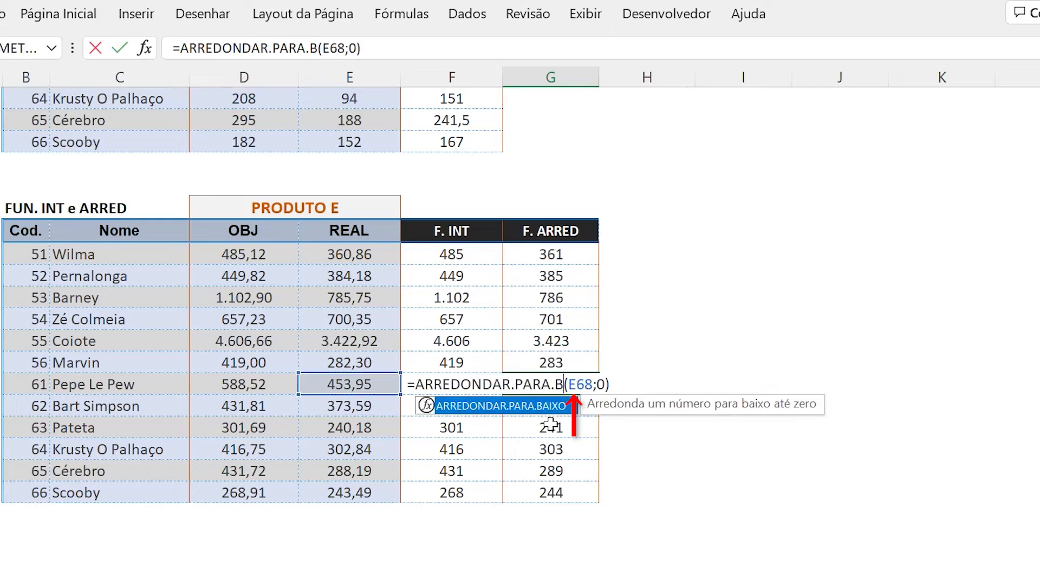
double_click(510, 406)
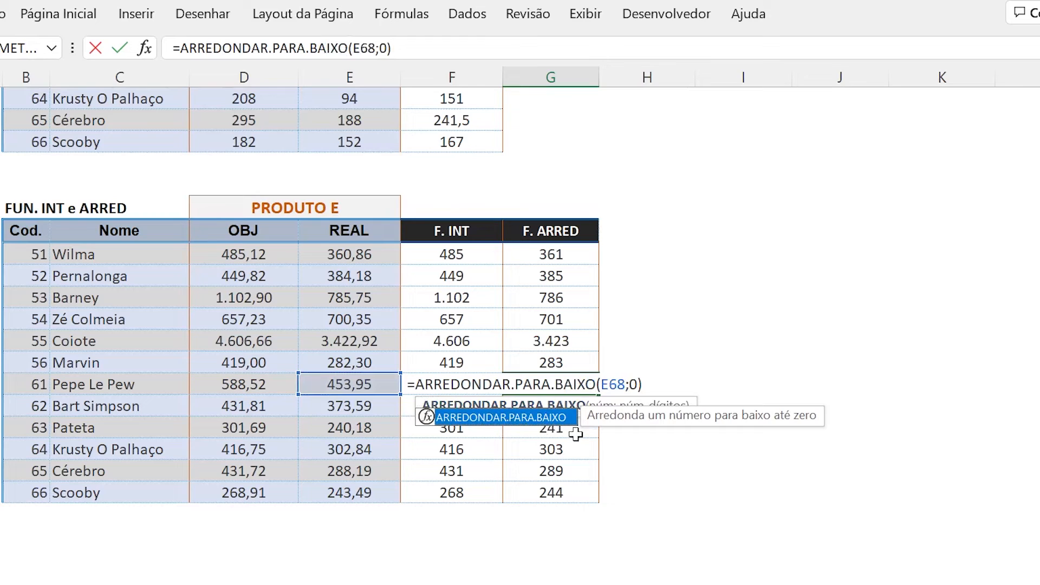
key(ctrl+Return)
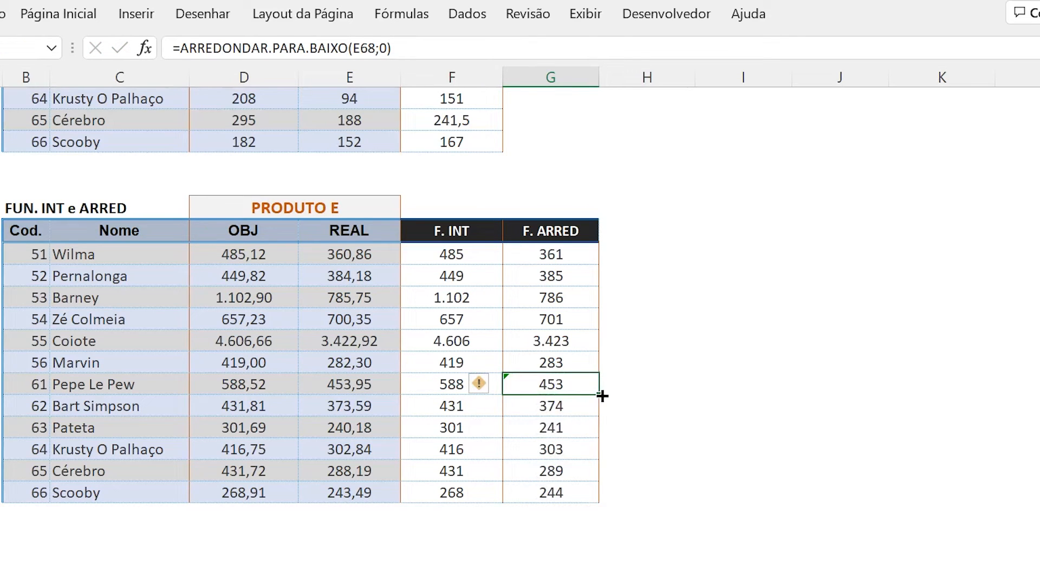
double_click(603, 396)
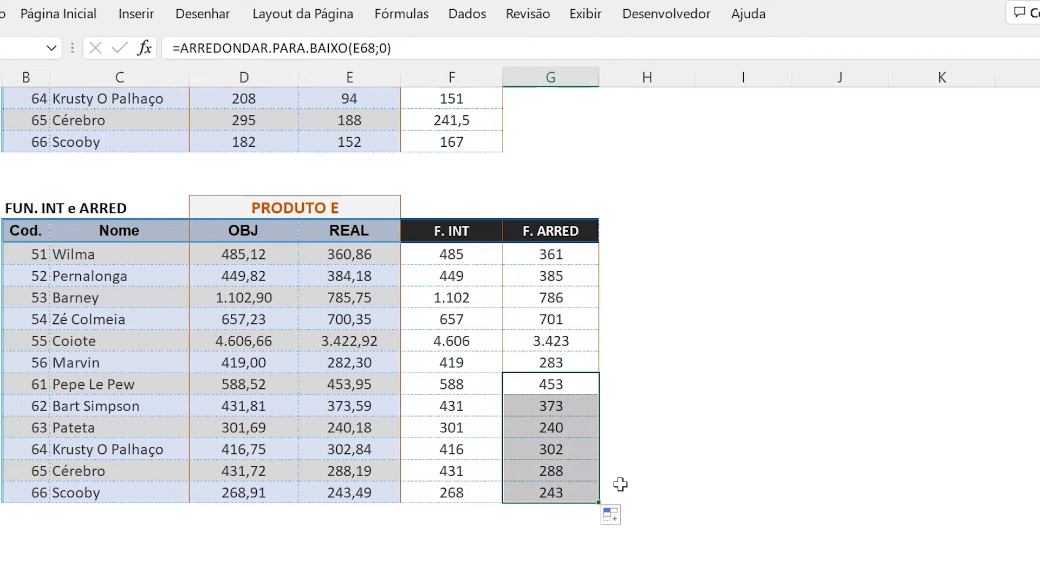
click(571, 387)
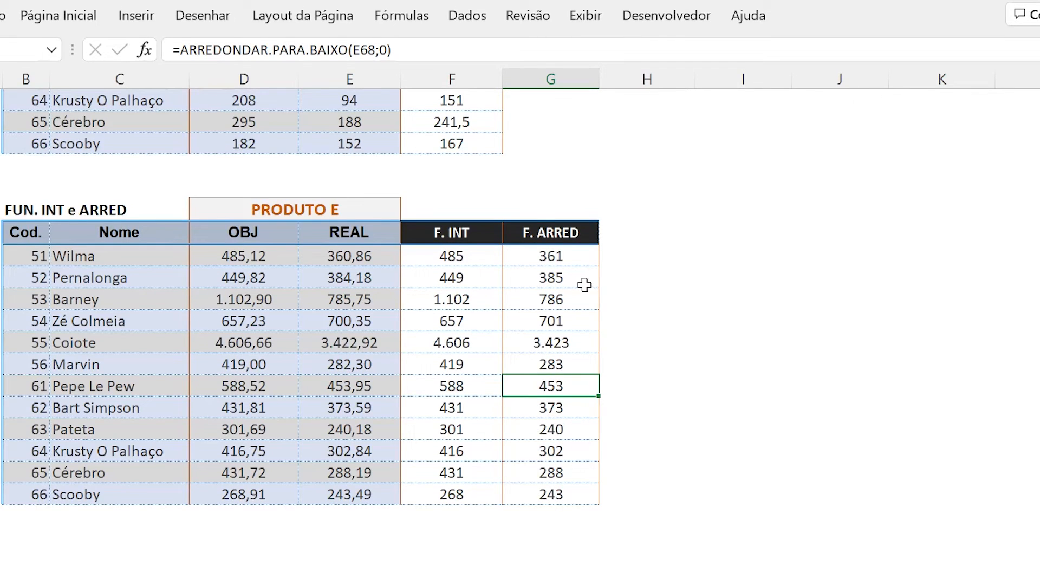
Change the formula in G62 to =ARREDONDAR.PARA.CIMA(E62;-1) and compare the result with the REAL value in E62
click(575, 257)
double_click(580, 257)
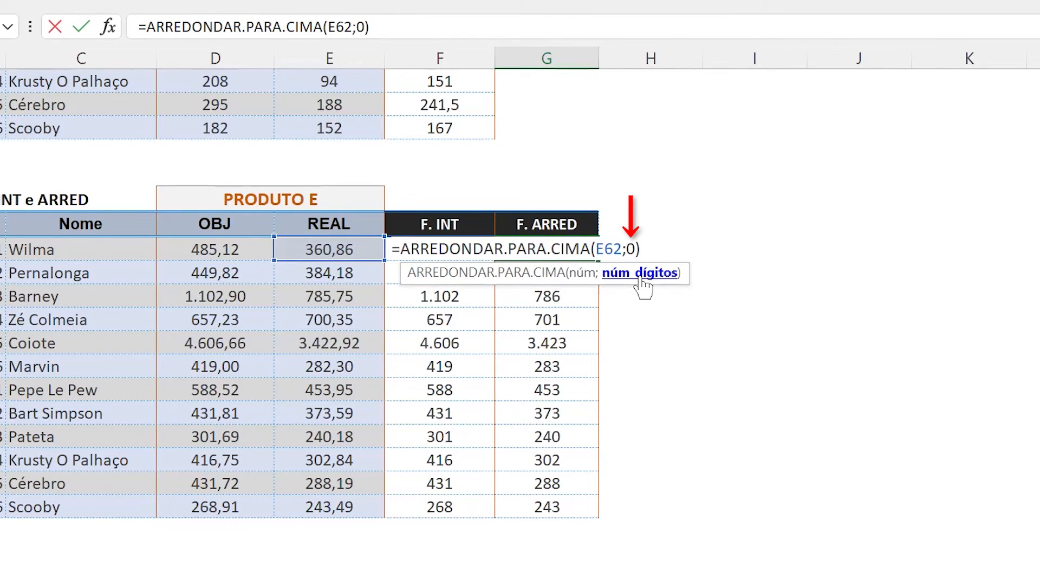
click(642, 273)
key(Delete)
text(-1)
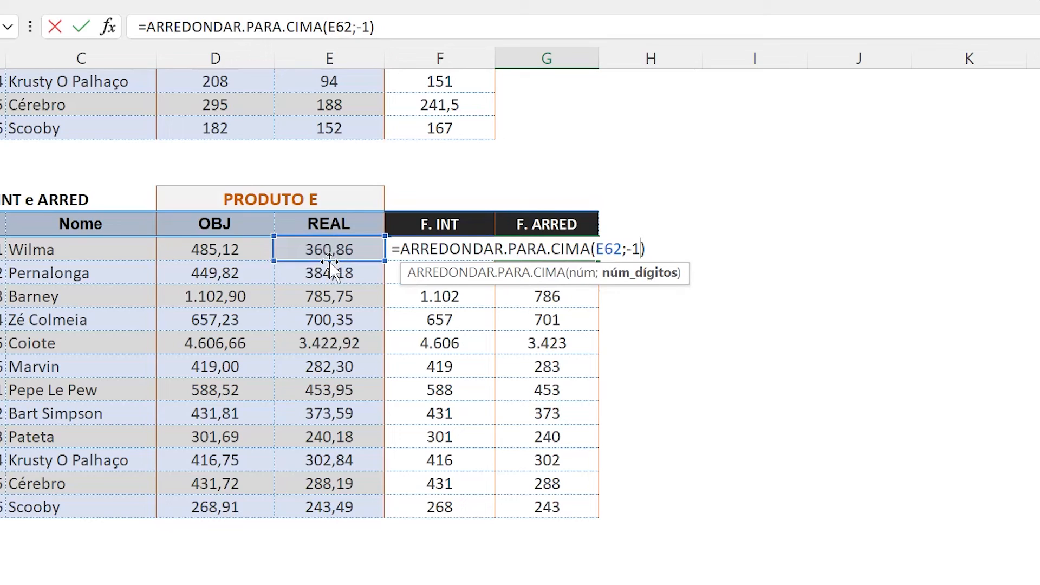
key(Return)
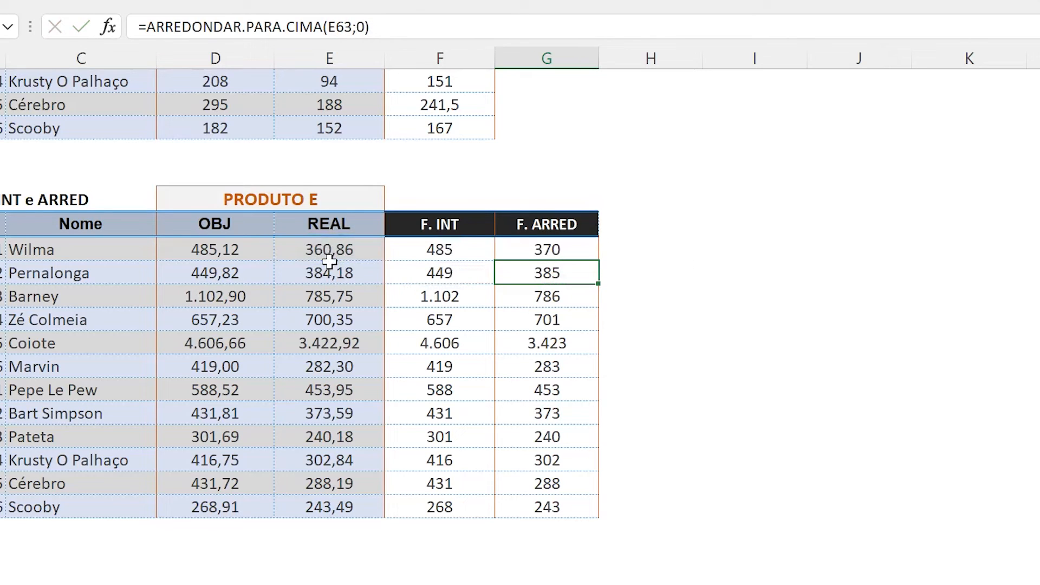
click(320, 254)
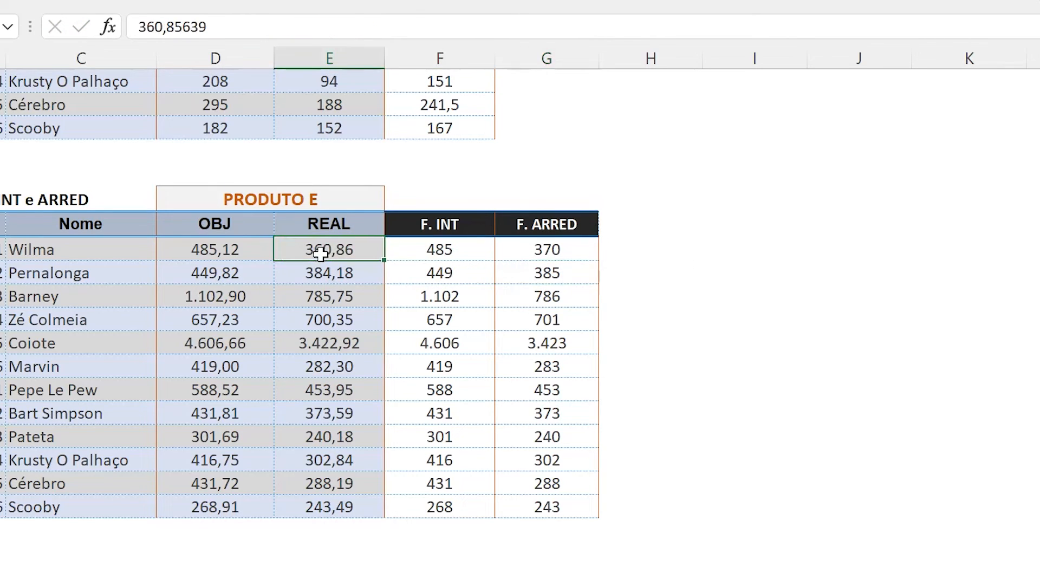
Replace the formula in G62 with =ARRED(E62;-1) and compare the result with the REAL value in E62
click(533, 250)
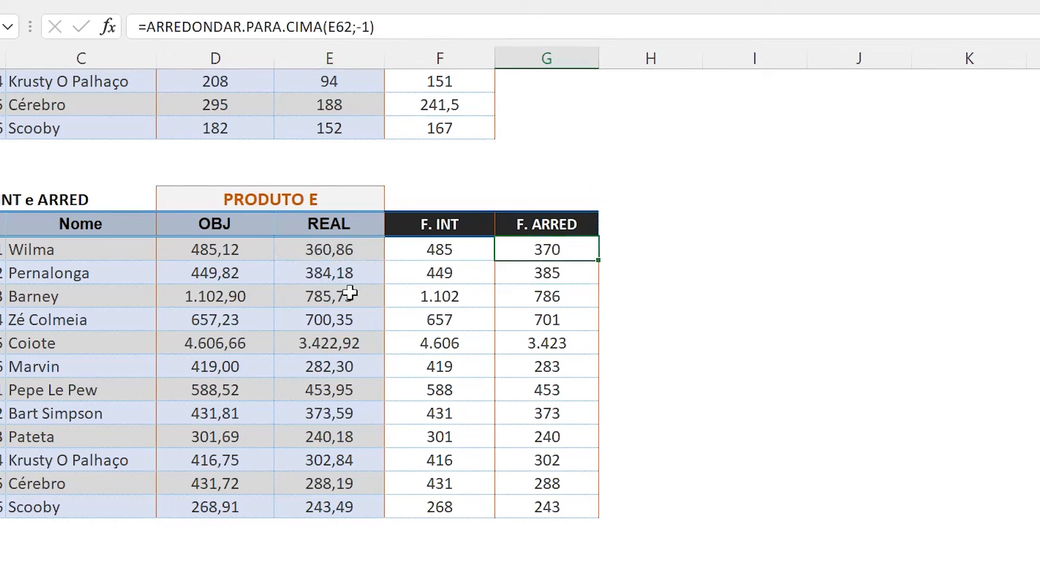
key(F2)
key(Escape)
text(=ARRE)
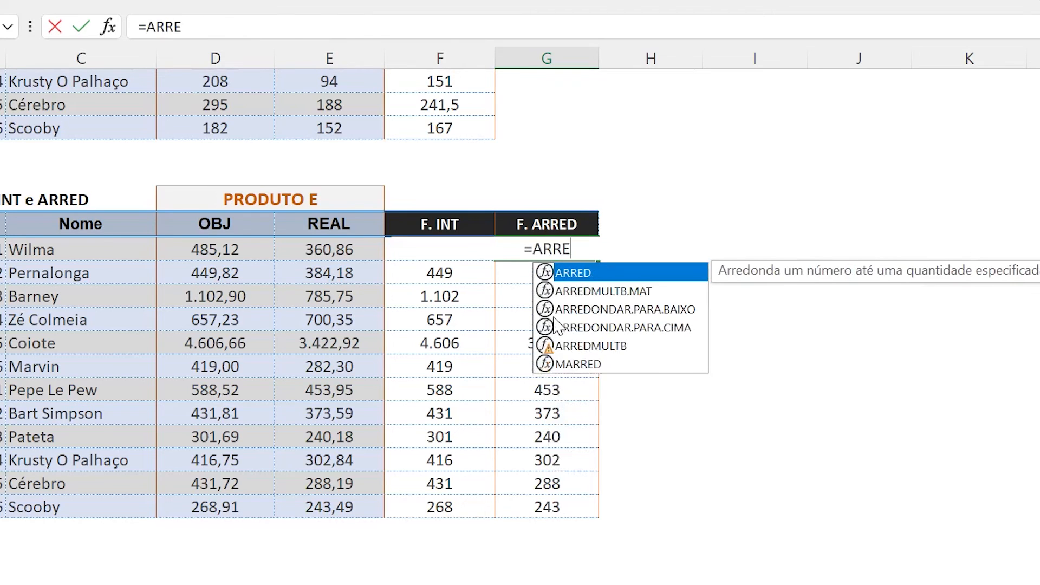
text(D()
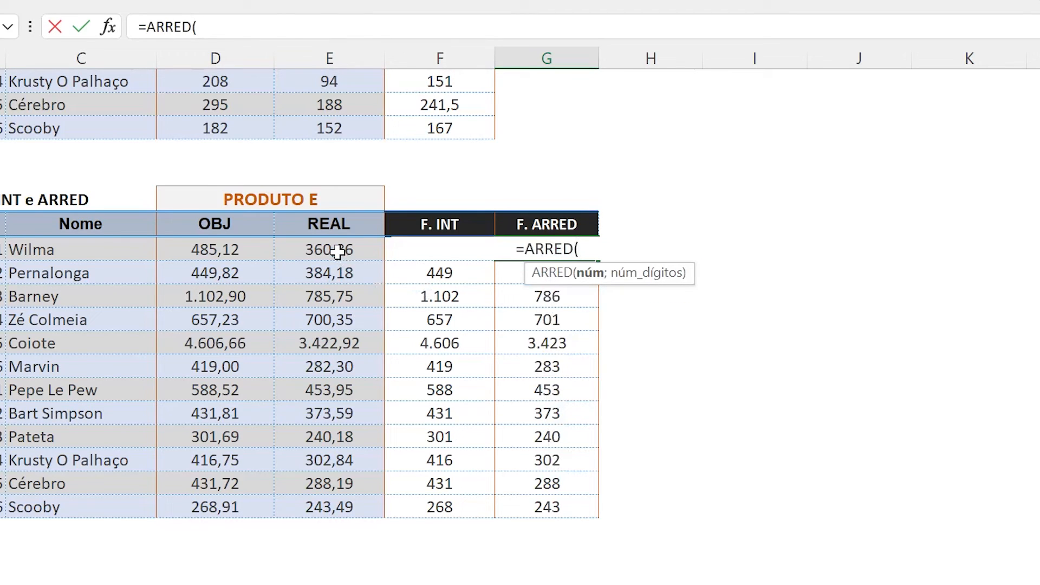
click(338, 250)
text(;-1)
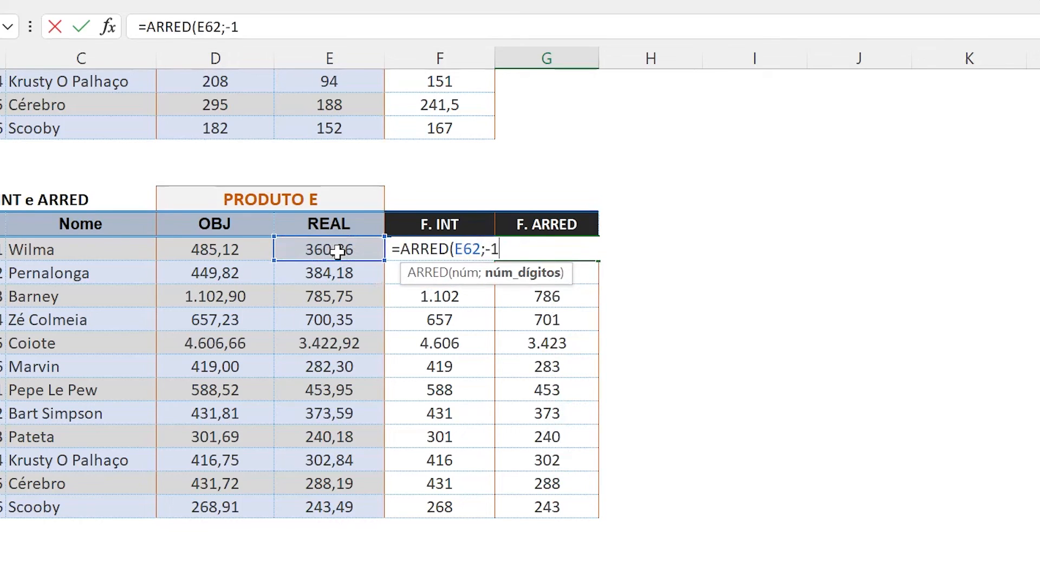
text())
key(Return)
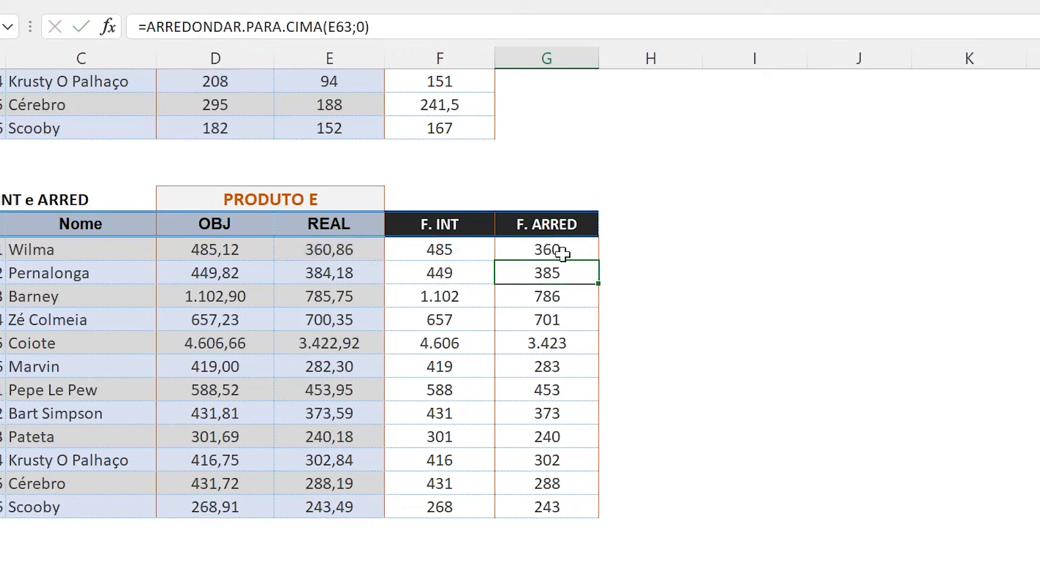
click(317, 243)
Set the digits argument of the ARRED formula in G62 to 0 and check it against E62
click(519, 255)
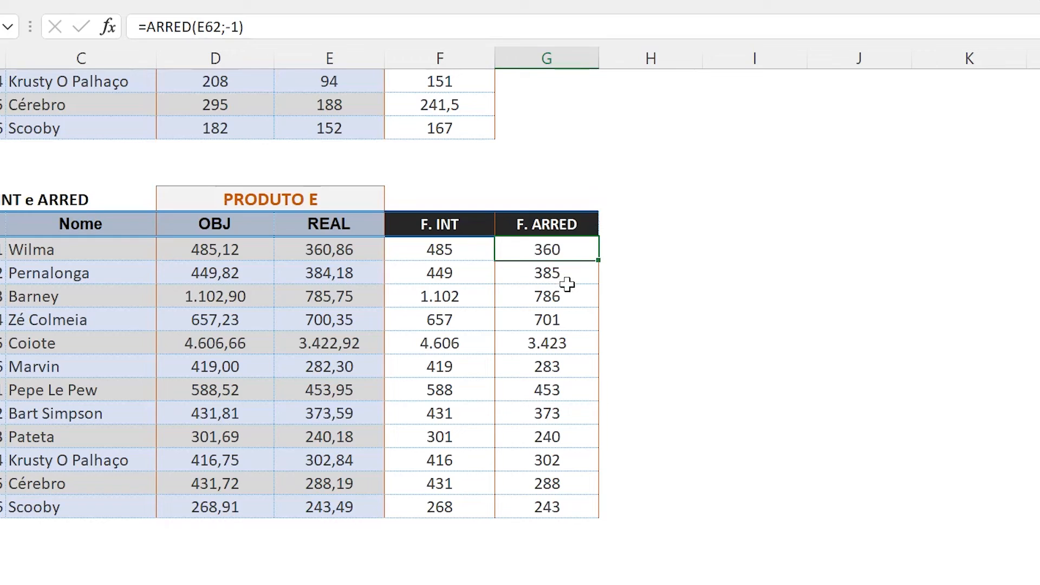
key(F2)
key(Left)
key(Left)
key(Left)
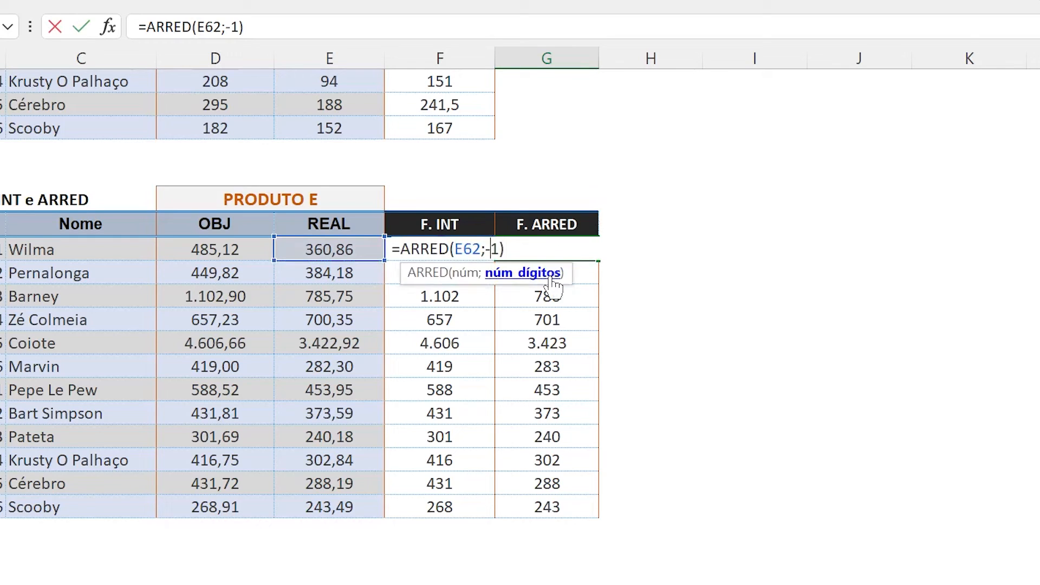
key(shift+Right)
text(0)
key(ctrl+Return)
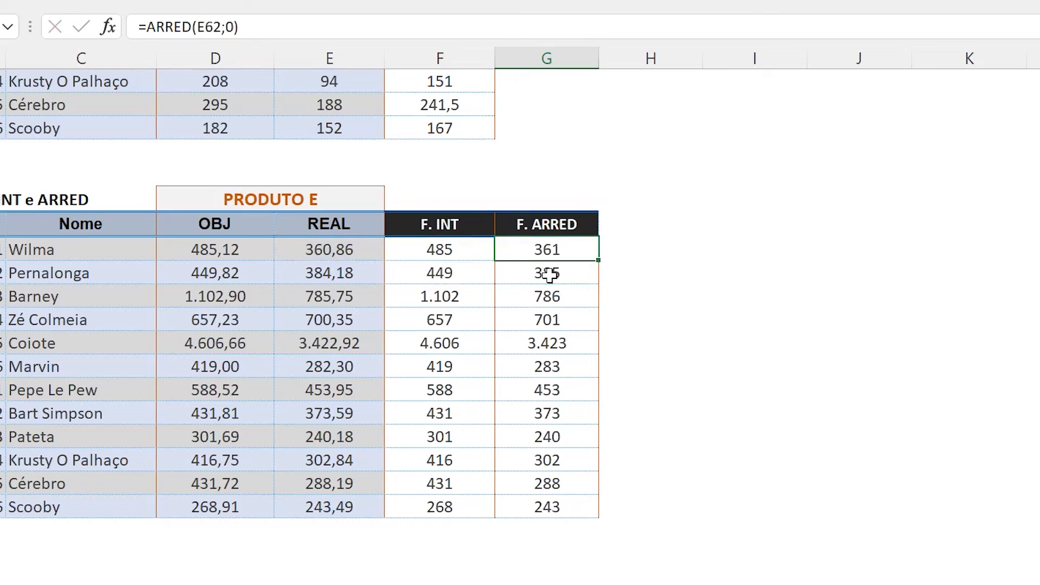
click(346, 247)
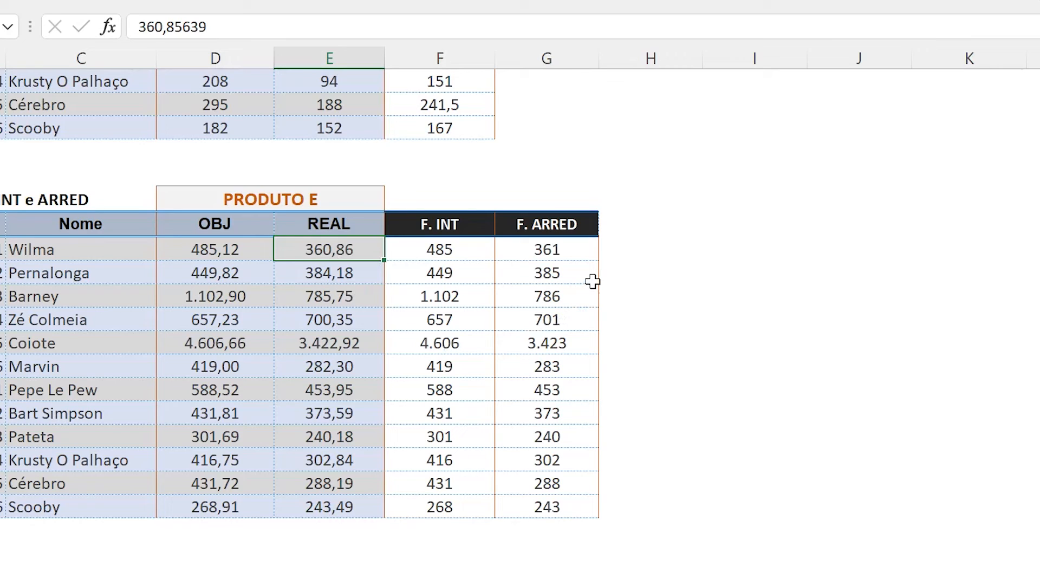
Set the digits argument of the ARRED formula in G62 back to -1
click(582, 253)
key(F2)
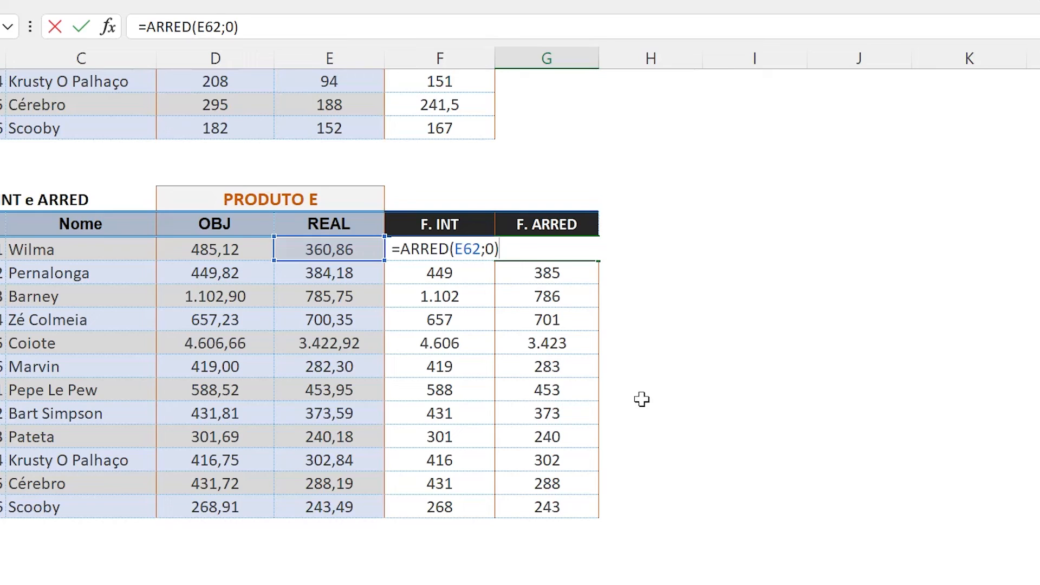
key(Left)
key(Left)
key(shift+Right)
text(-1)
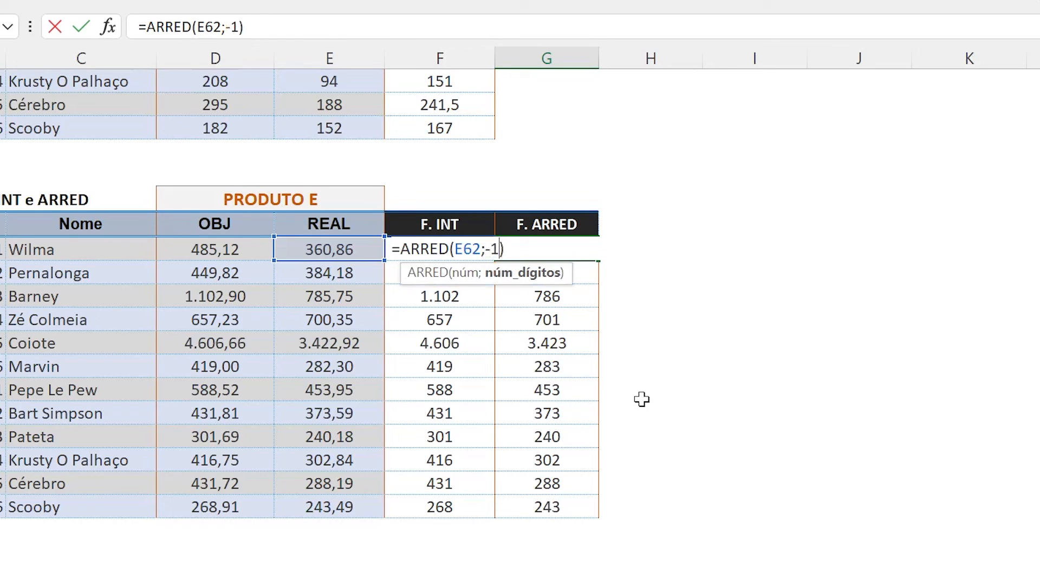
key(Return)
key(Up)
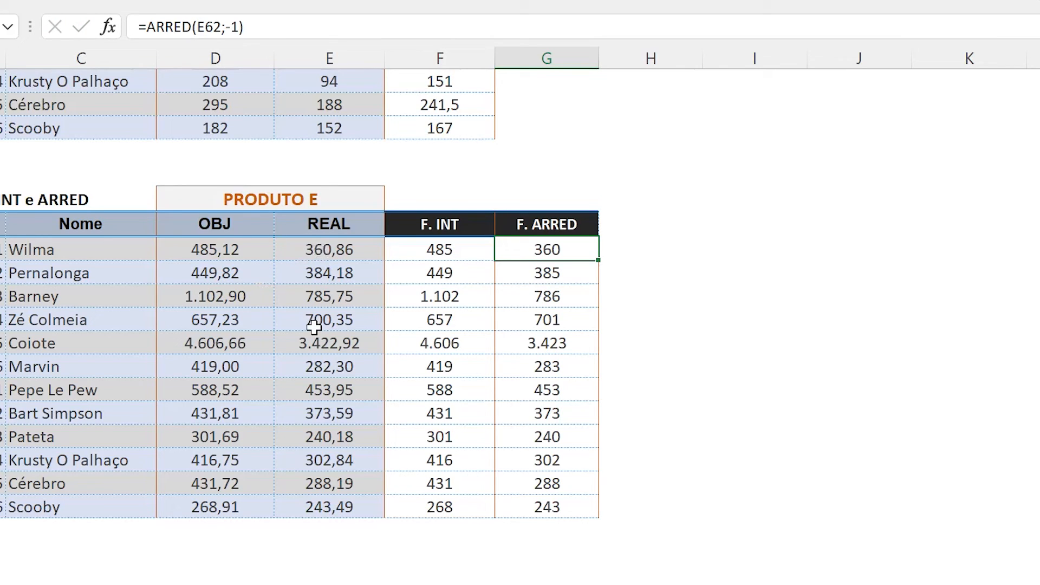
Set the digits argument of the ARRED formula in G62 to -2 and compare the result with E62
key(F2)
key(Left)
key(shift+Left)
text(2)
key(ctrl+Return)
key(Down)
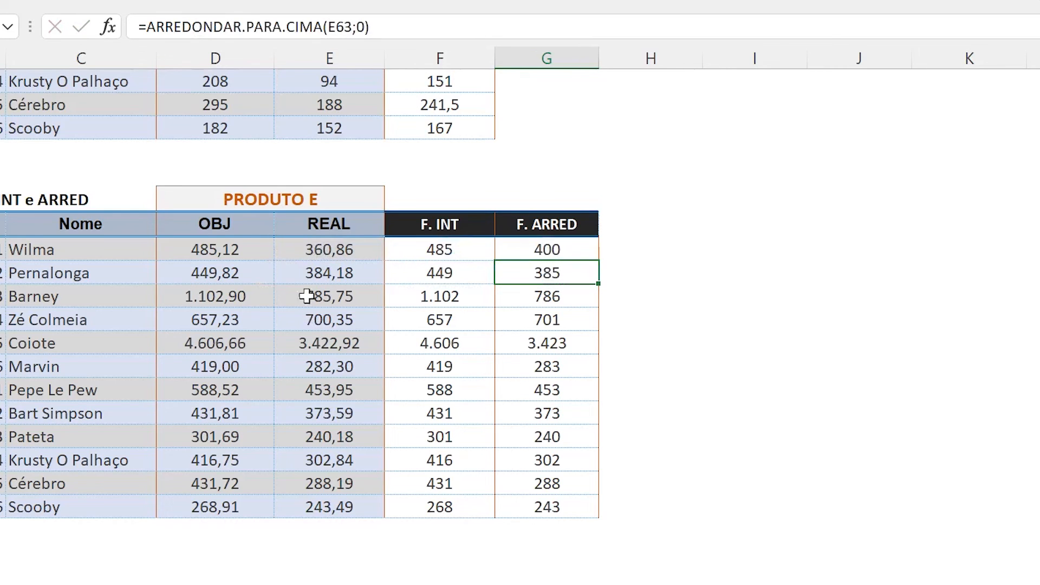
click(304, 250)
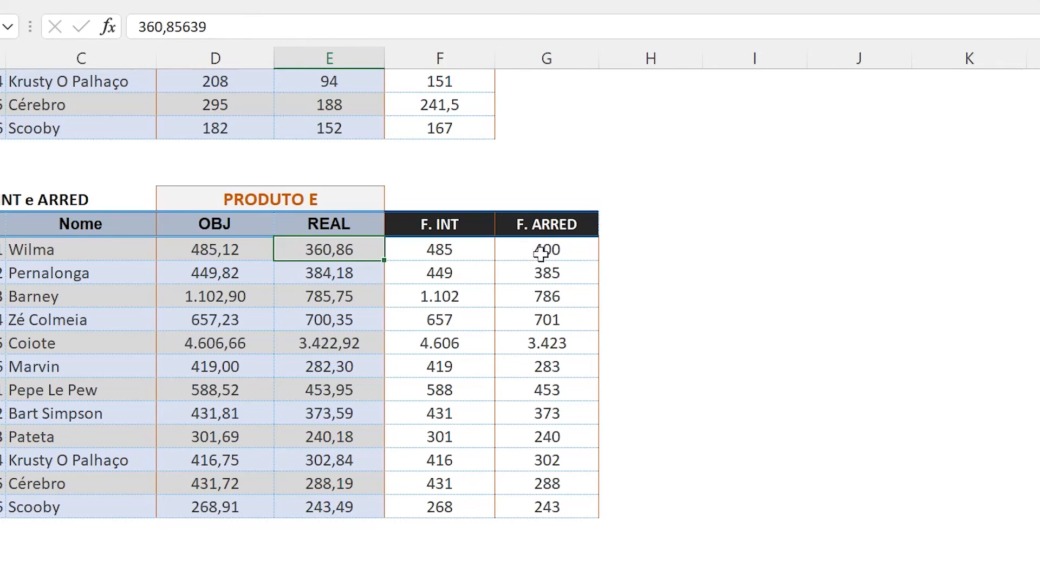
Replace the formula in G66, in the Coiote row, with =ARRED(E66;-1)
click(539, 342)
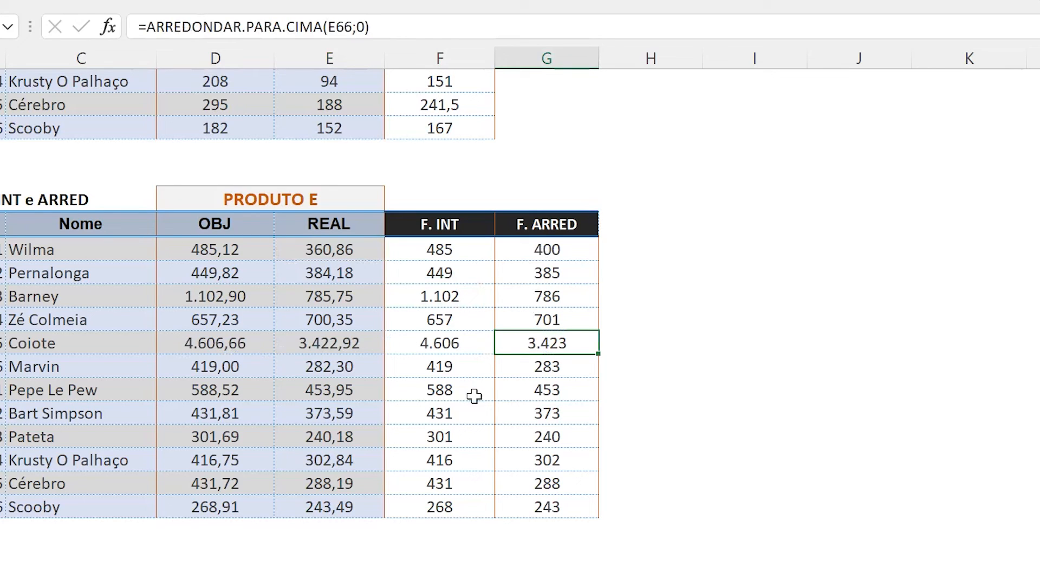
text(=A)
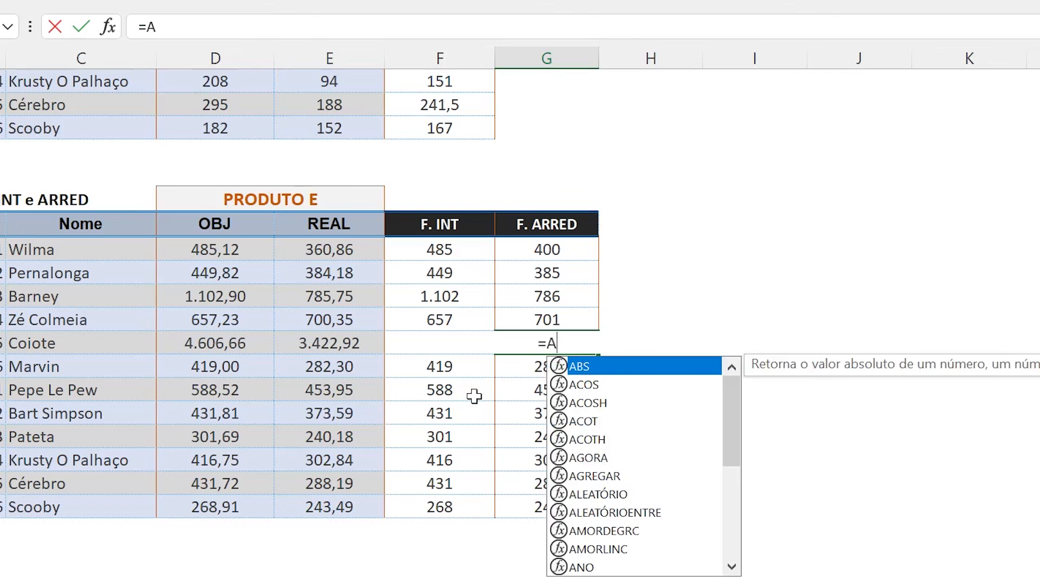
text(RRED()
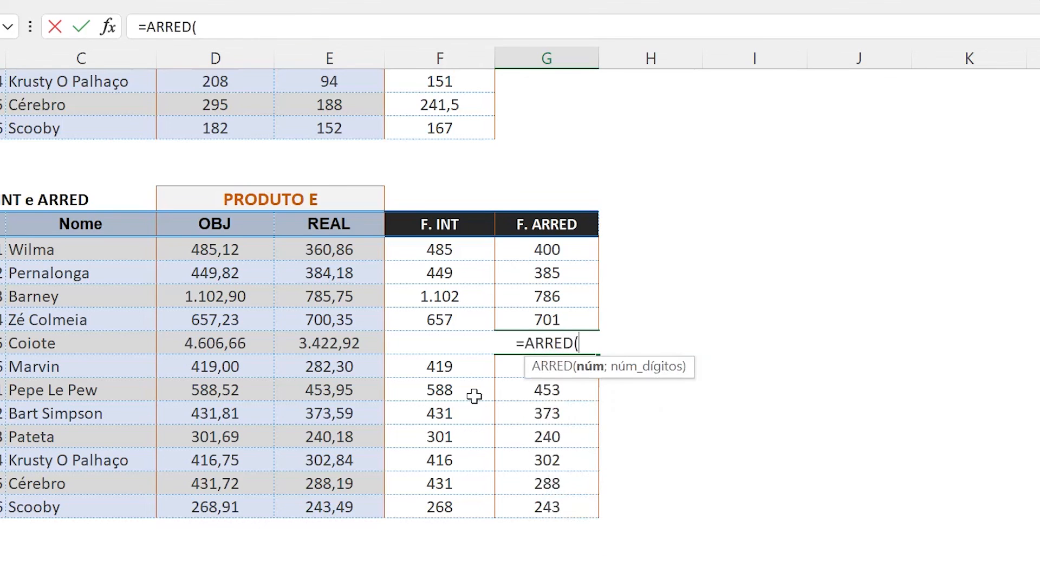
click(334, 347)
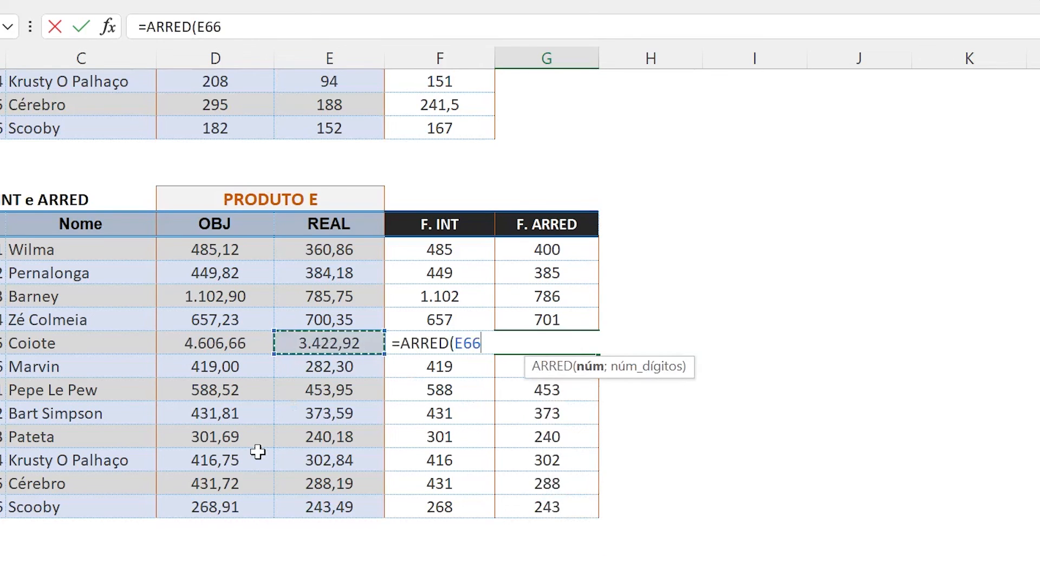
text(;)
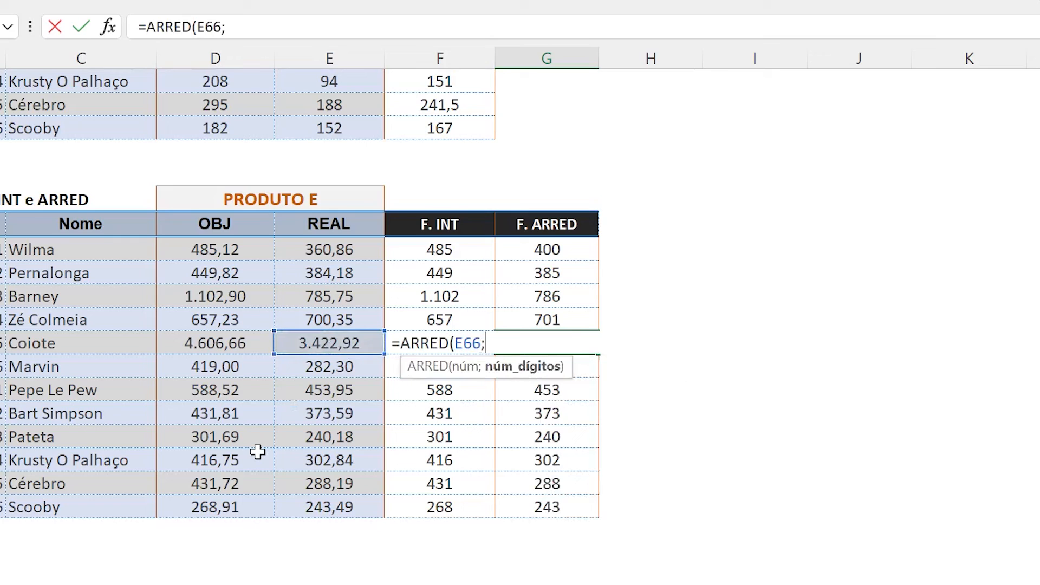
text(-1)
key(Return)
key(Up)
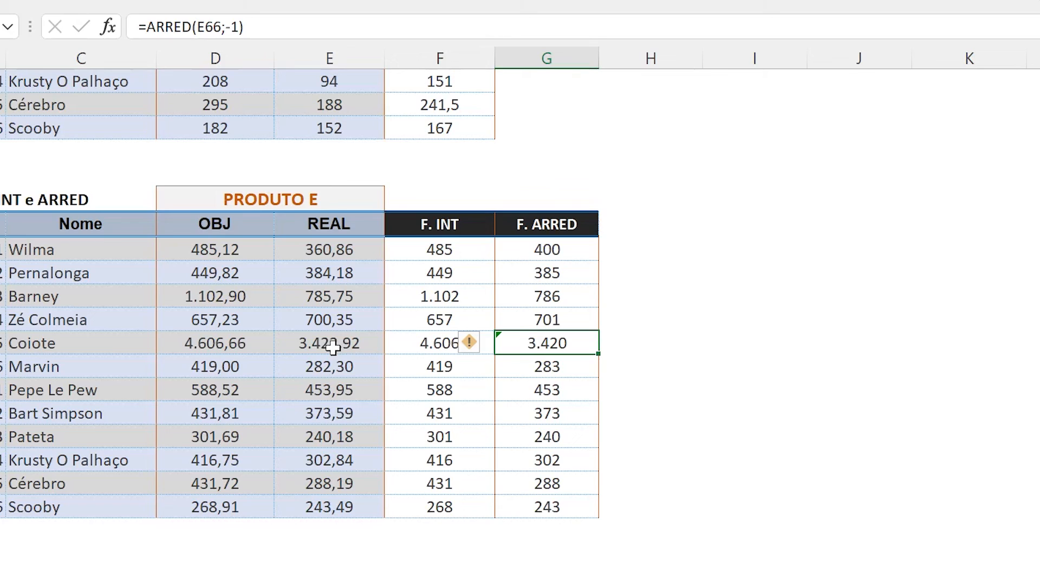
Change the formula in G66 to =ARRED(E66;-2)
key(F2)
key(Left)
key(BackSpace)
text(2)
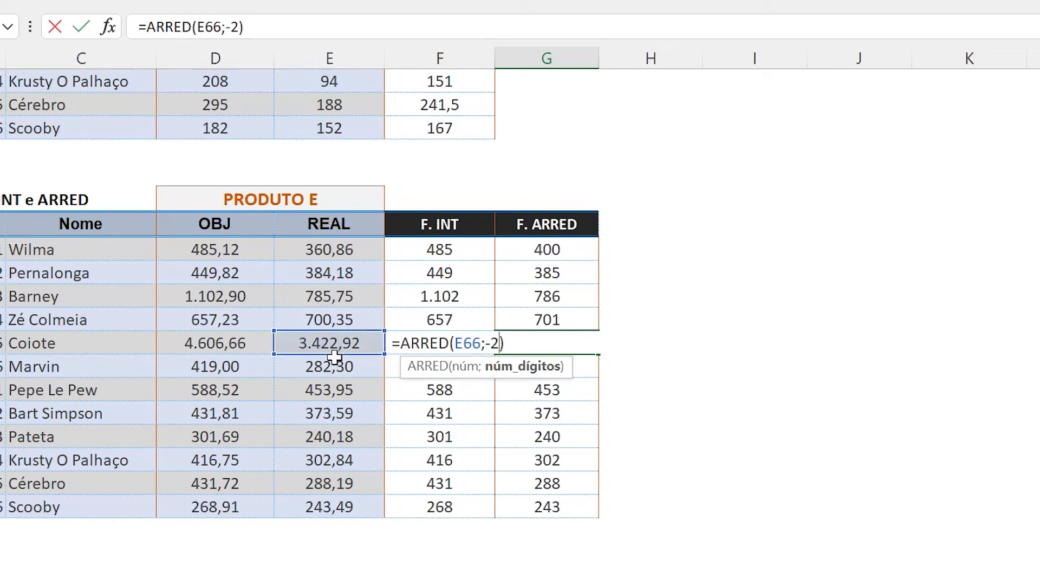
key(Return)
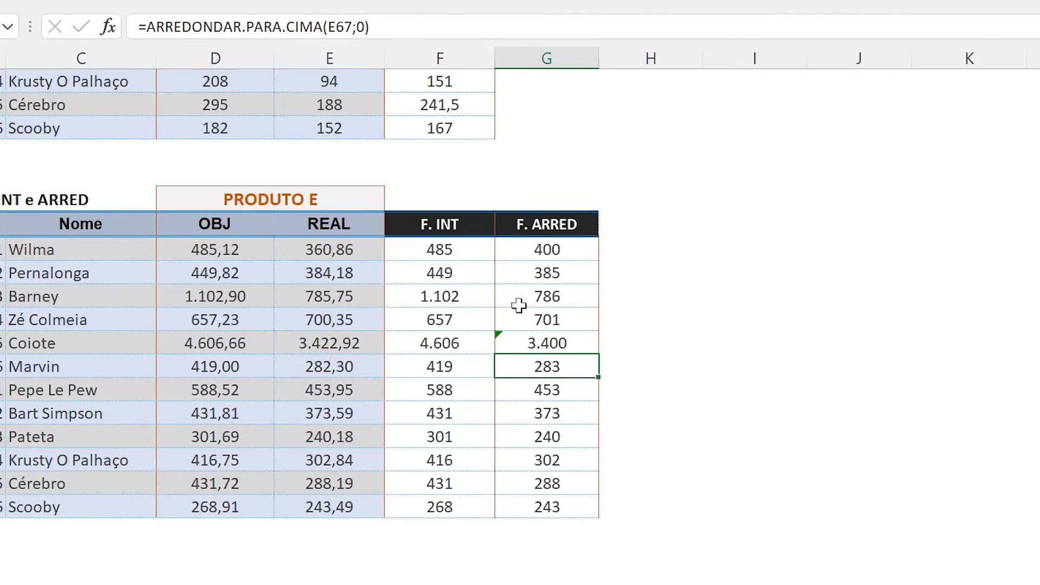
Change the formula in G66 to =ARRED(E66;-3) and keep the cell selected to inspect its result
key(F2)
key(Escape)
key(Up)
key(F2)
key(Left)
key(Left)
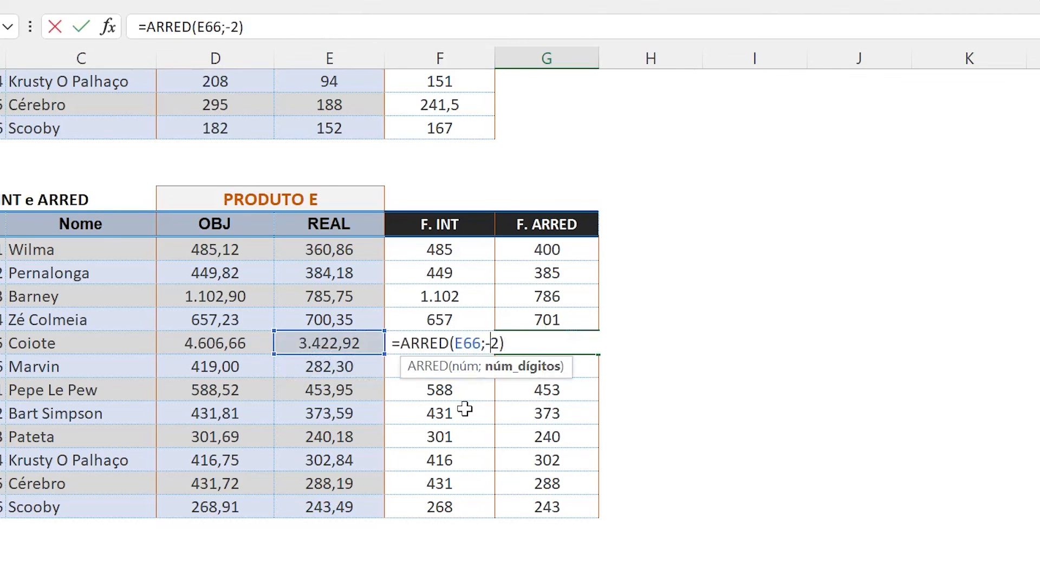
key(Delete)
text(3)
key(Return)
key(Up)
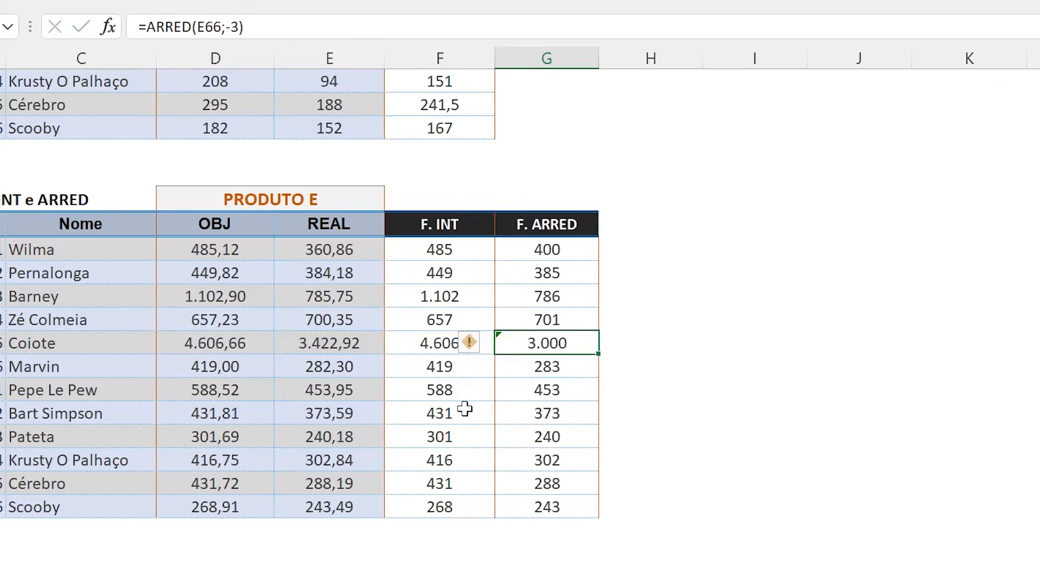
Select the sheet's title cell, EXEMPLOS DAS PRINCIPAIS FUNÇÕES INICIAIS, above the PRODUTO A table
scroll(342, 379, up, 5)
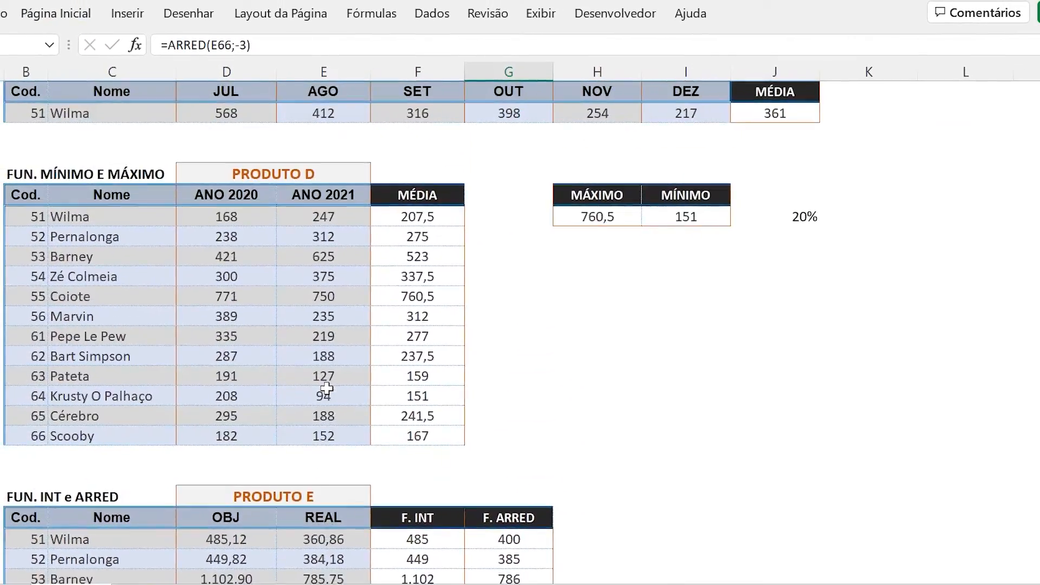
scroll(326, 388, up, 15)
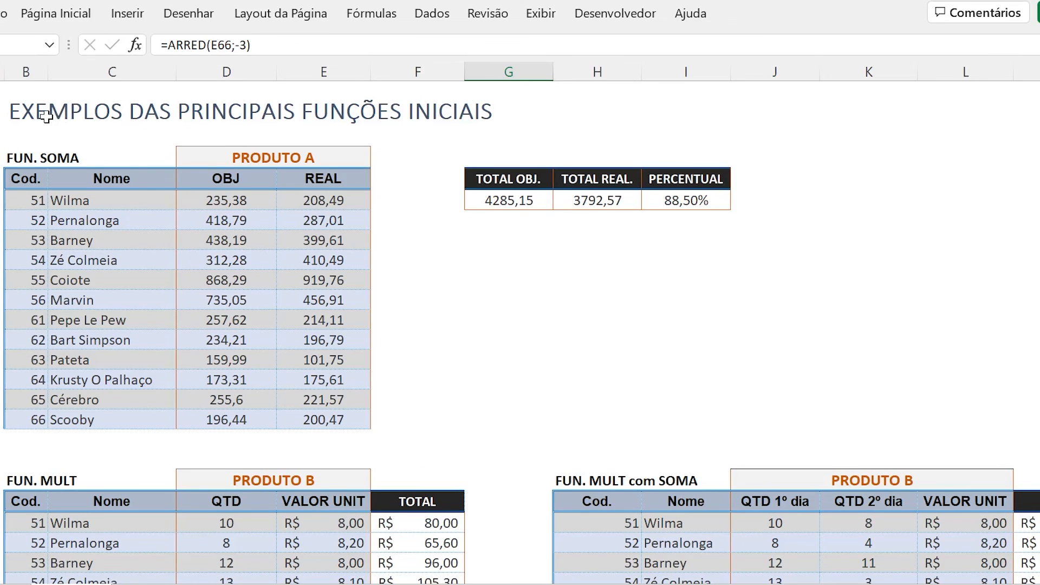
click(44, 115)
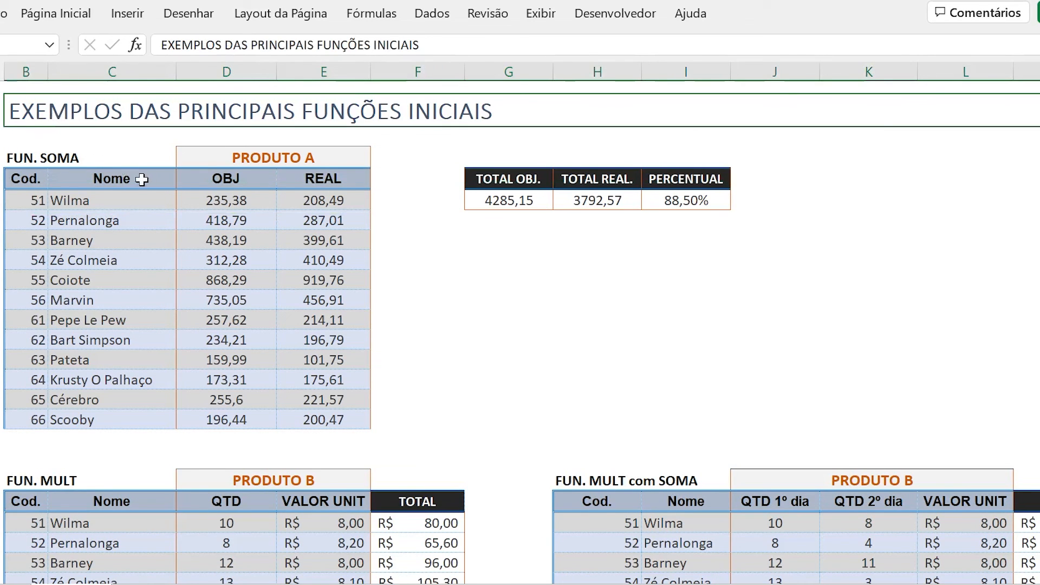